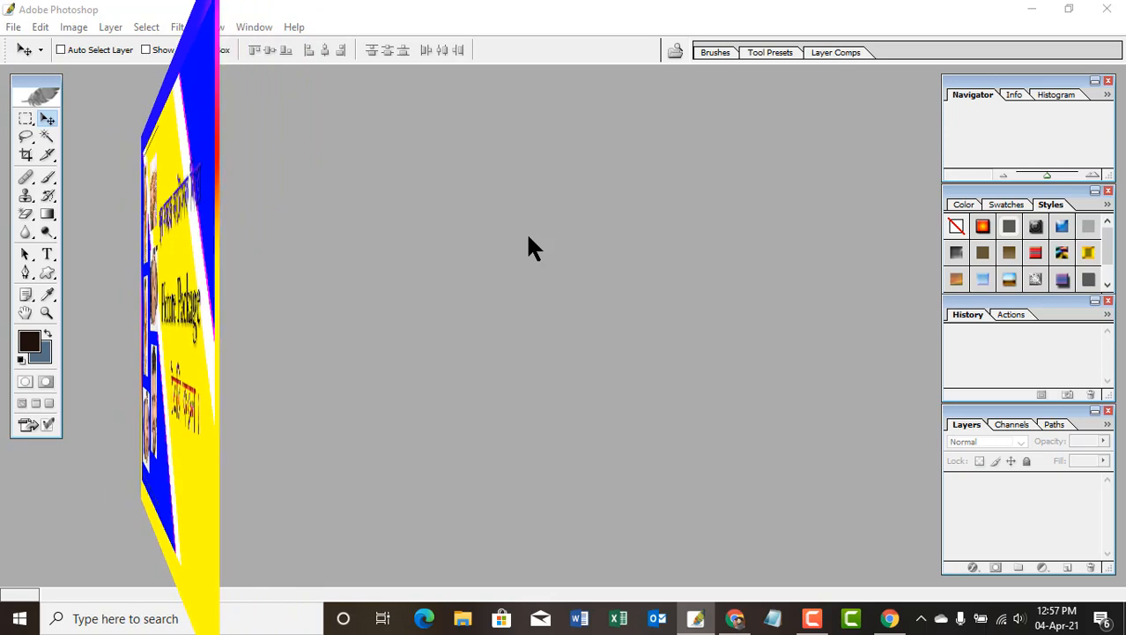
# - Start opening a file and browse to the Image folder on the PHOTOS (H:) drive
pyautogui.doubleClick(528, 247)
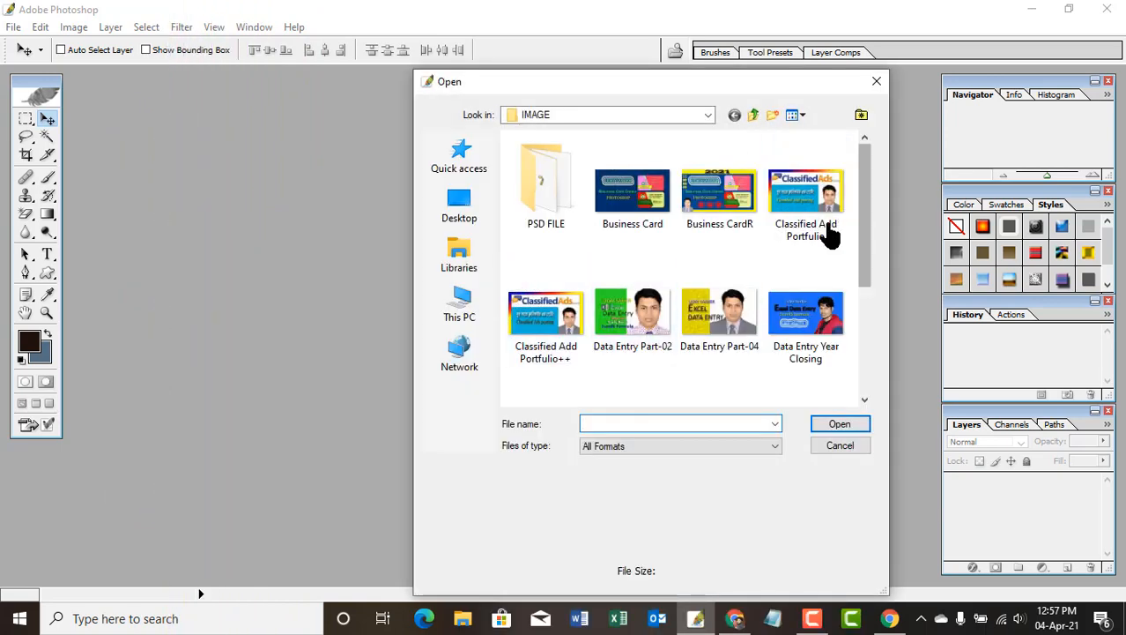
pyautogui.click(459, 305)
pyautogui.scroll(-8, 617, 352)
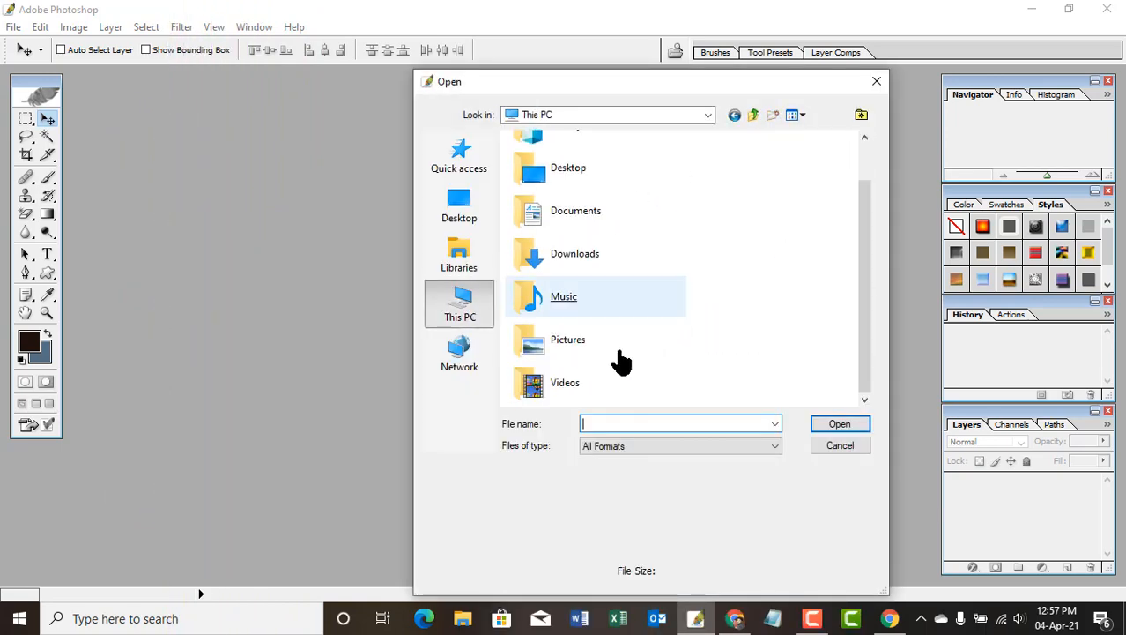
pyautogui.doubleClick(621, 351)
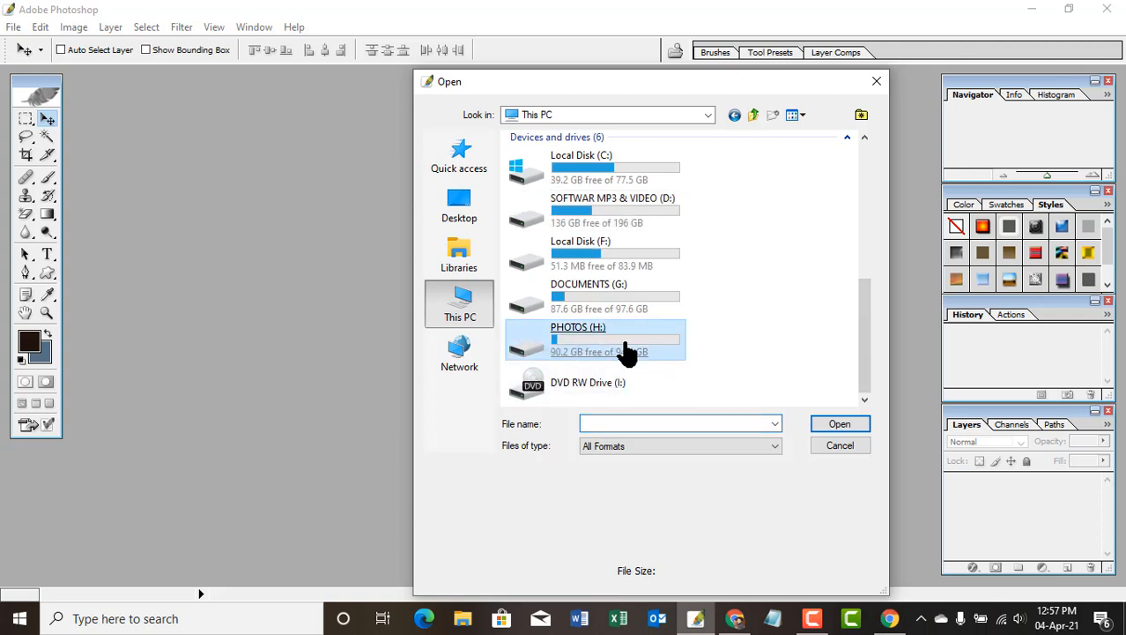
pyautogui.scroll(-4, 703, 361)
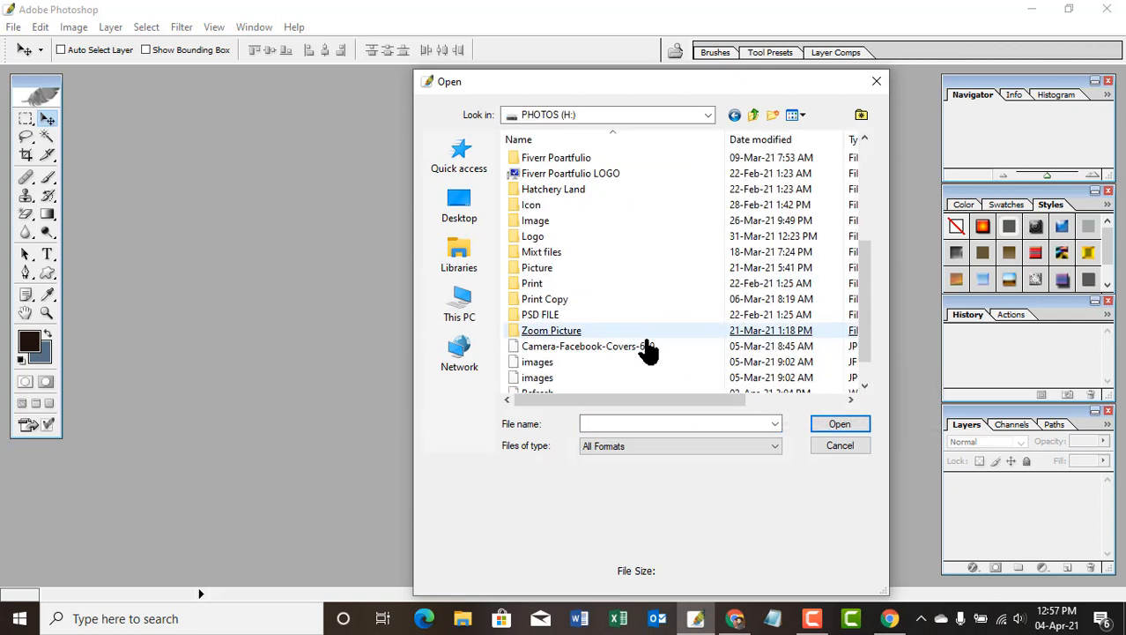
pyautogui.doubleClick(547, 271)
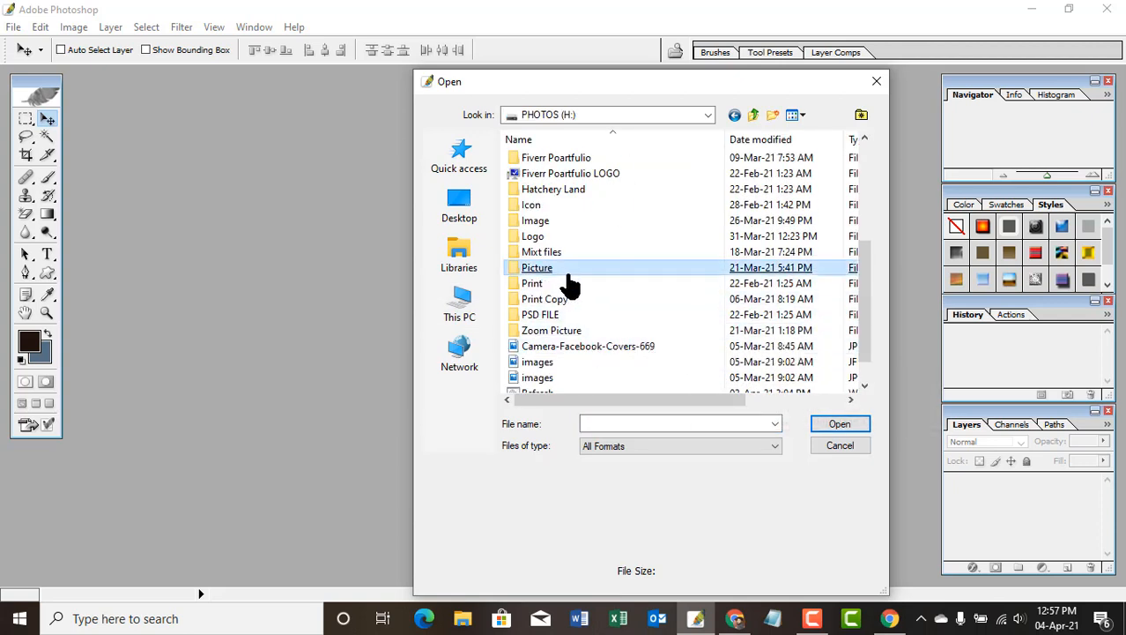
pyautogui.click(752, 114)
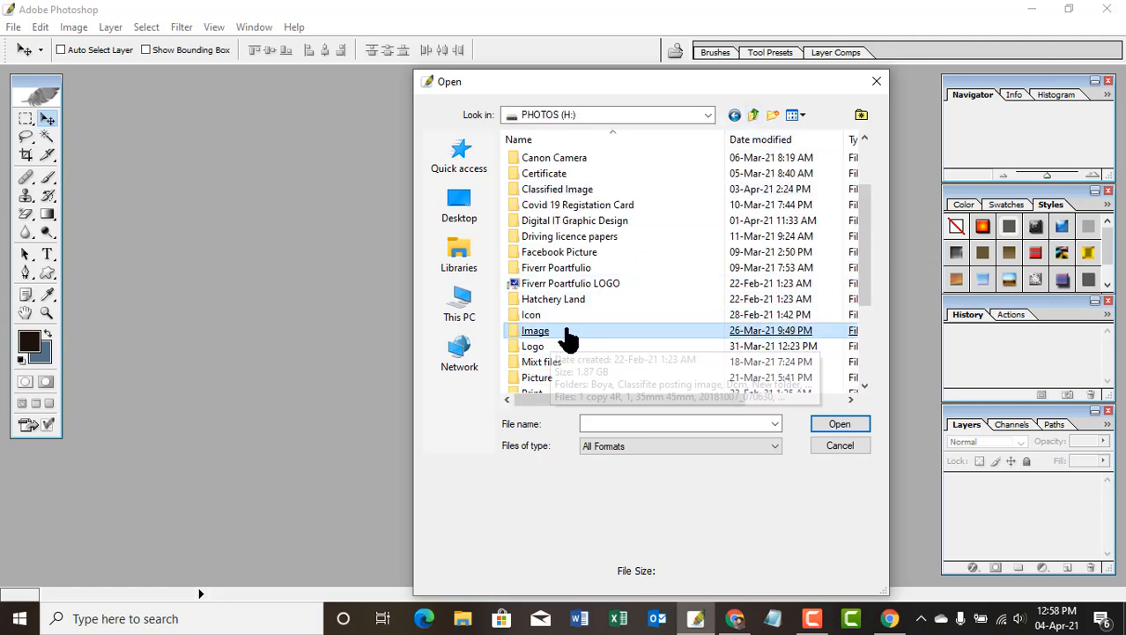
pyautogui.doubleClick(639, 330)
# - Open the portrait PP SIZE 25 mm 30MM.png and maximize its document window
pyautogui.scroll(-3, 732, 304)
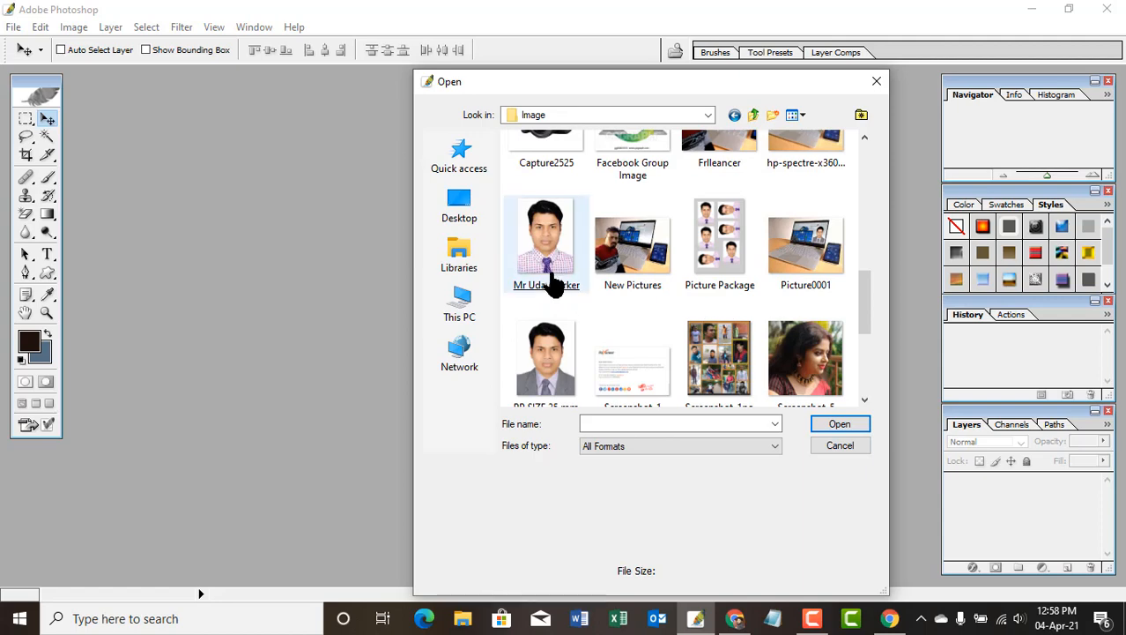
pyautogui.scroll(2, 780, 284)
pyautogui.scroll(-2, 790, 308)
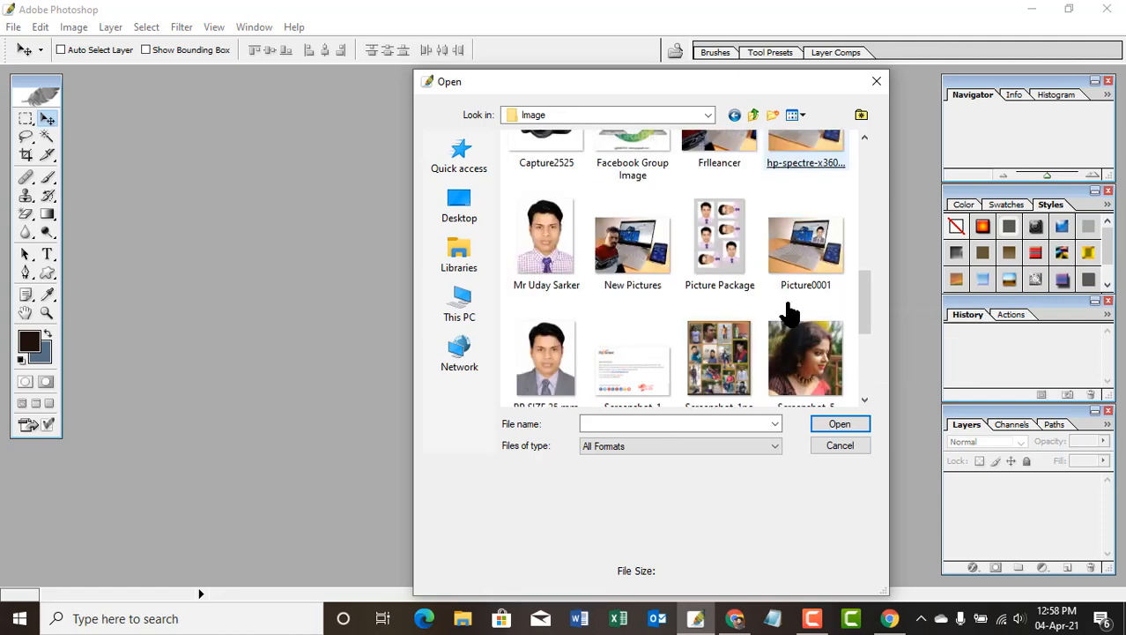
pyautogui.doubleClick(549, 352)
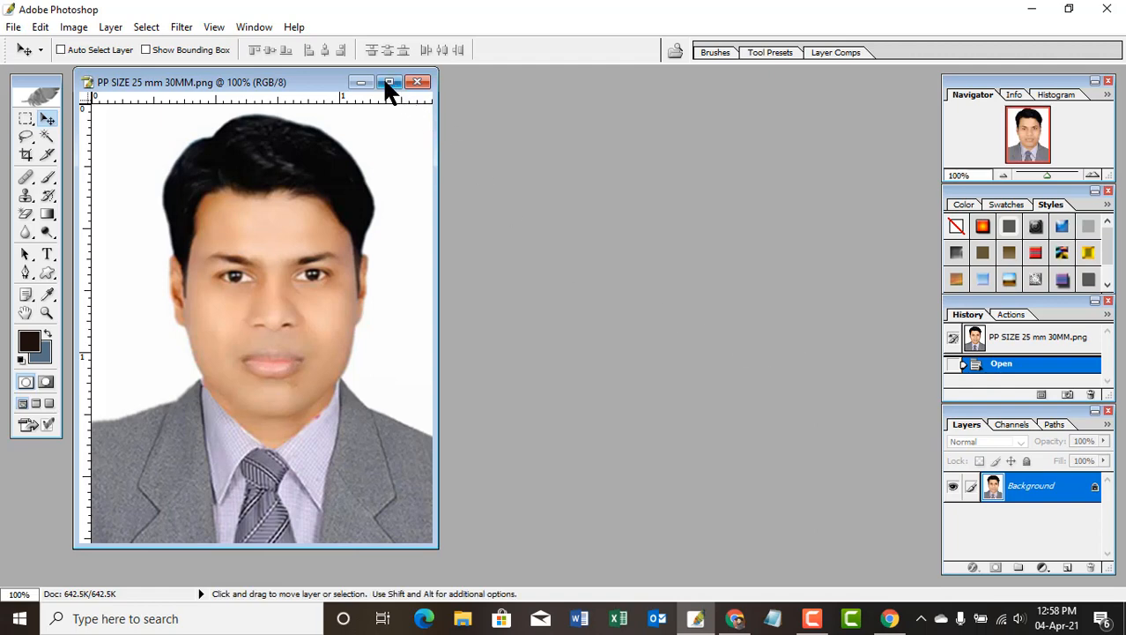
pyautogui.click(388, 83)
# - Crop the portrait around its full extent to 35 mm wide by 45 mm high at 300 pixels/inch
pyautogui.click(27, 156)
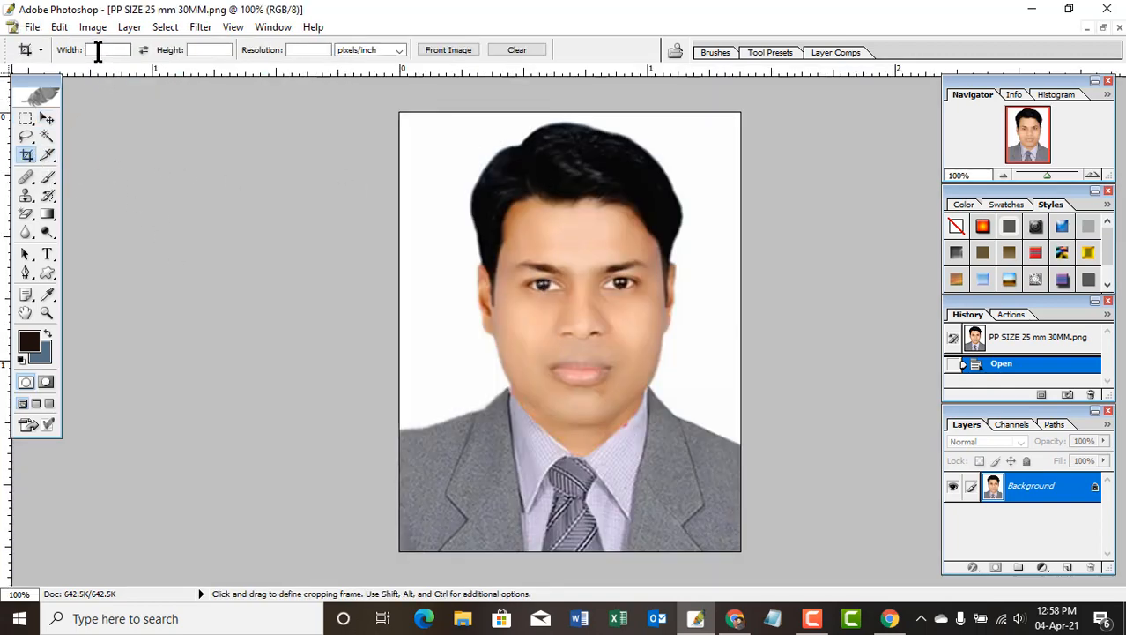
pyautogui.click(98, 50)
pyautogui.write('35mm')
pyautogui.press('Tab')
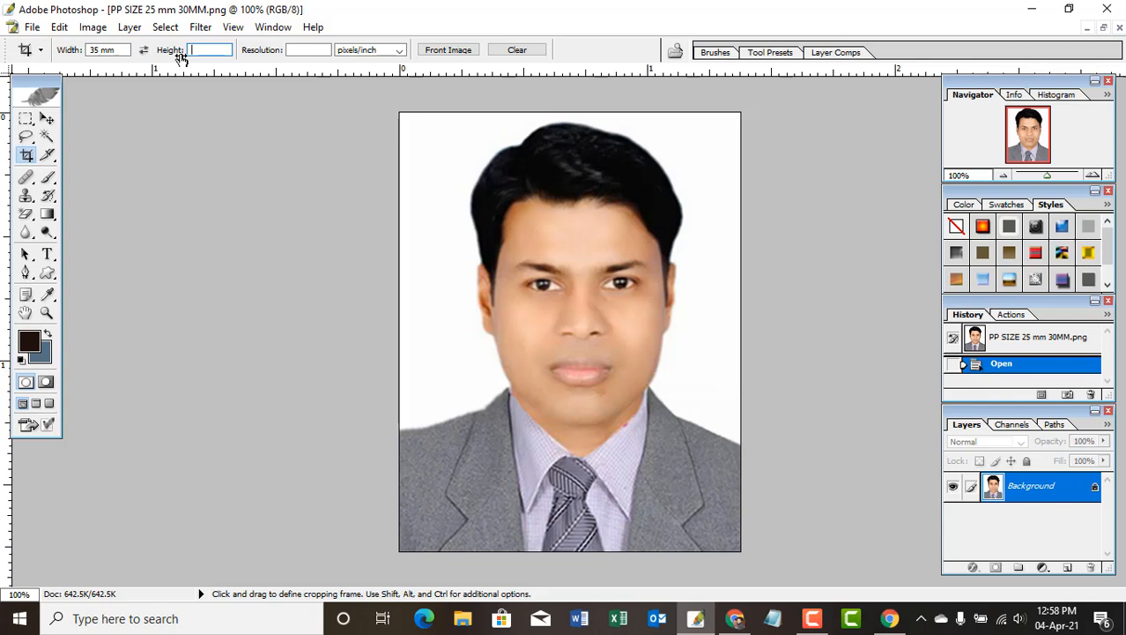
pyautogui.write('45 mm')
pyautogui.press('Tab')
pyautogui.write('30')
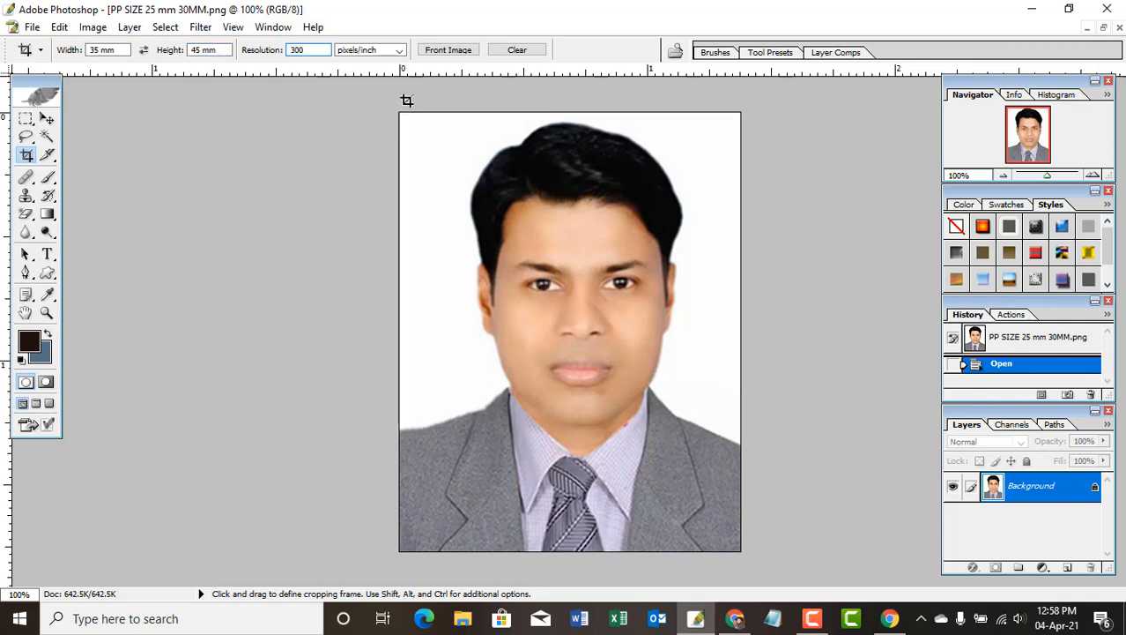
pyautogui.click(27, 157)
pyautogui.moveTo(395, 112); pyautogui.dragTo(741, 551)
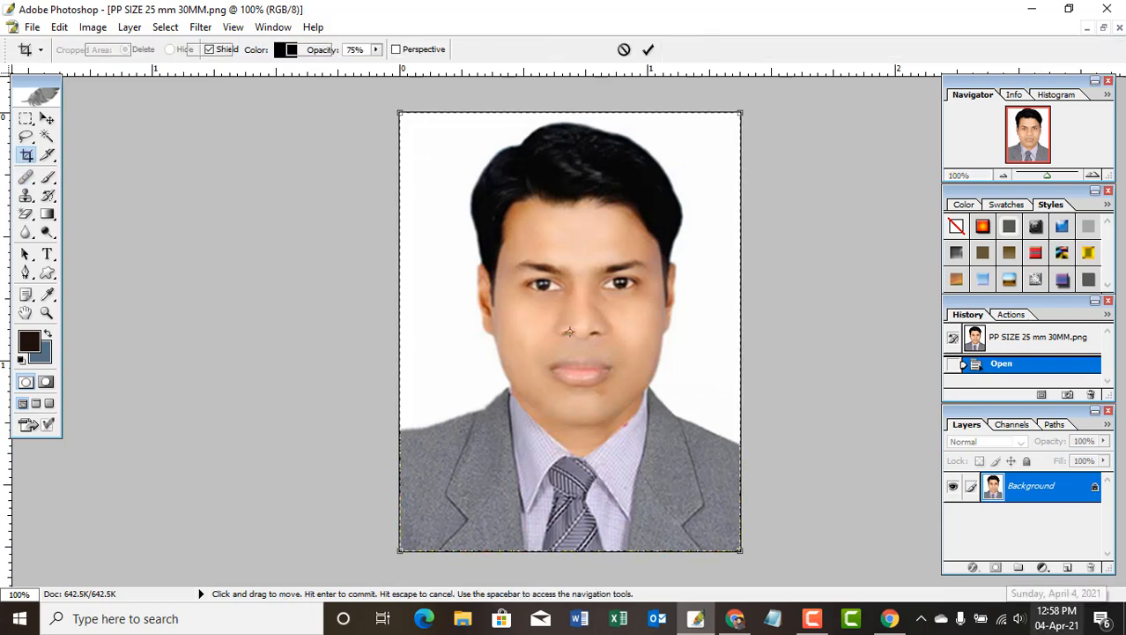
pyautogui.press('Return')
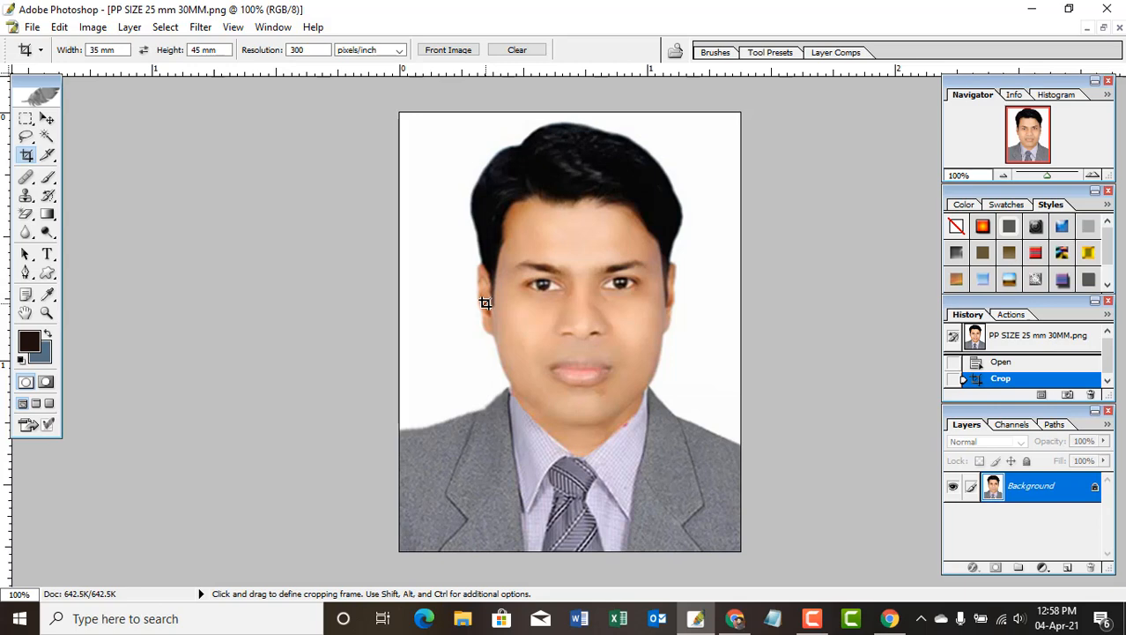
# - Assign the keyboard shortcut Shift+Ctrl+= to the Picture Package command and save the shortcut settings
pyautogui.press('ctrl')
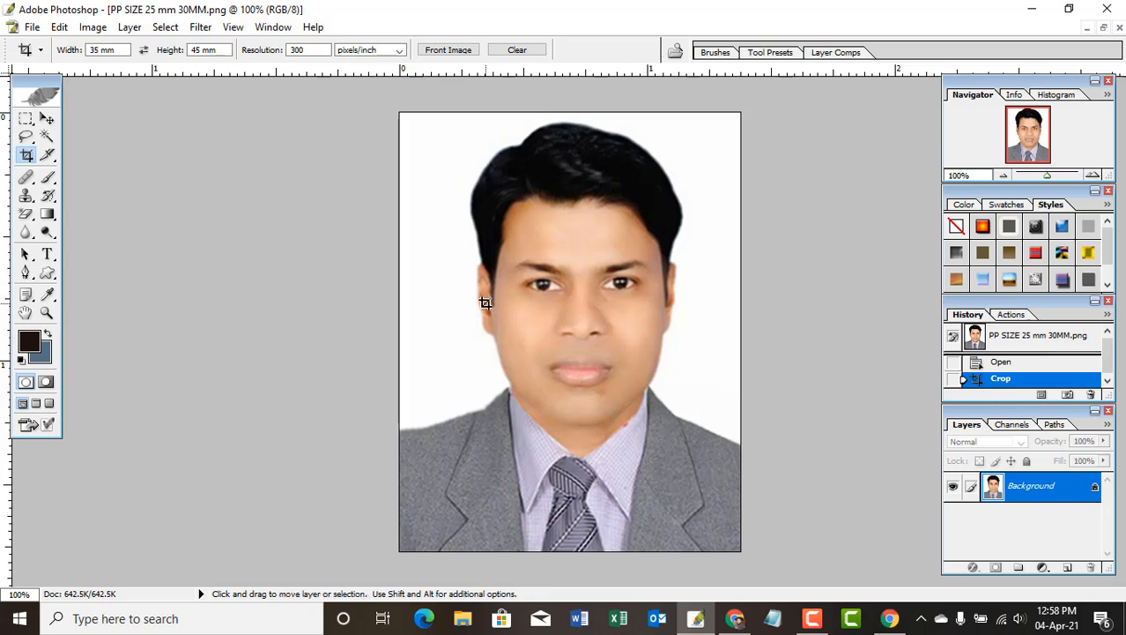
pyautogui.hotkey('ctrl', 'alt', 'shift')
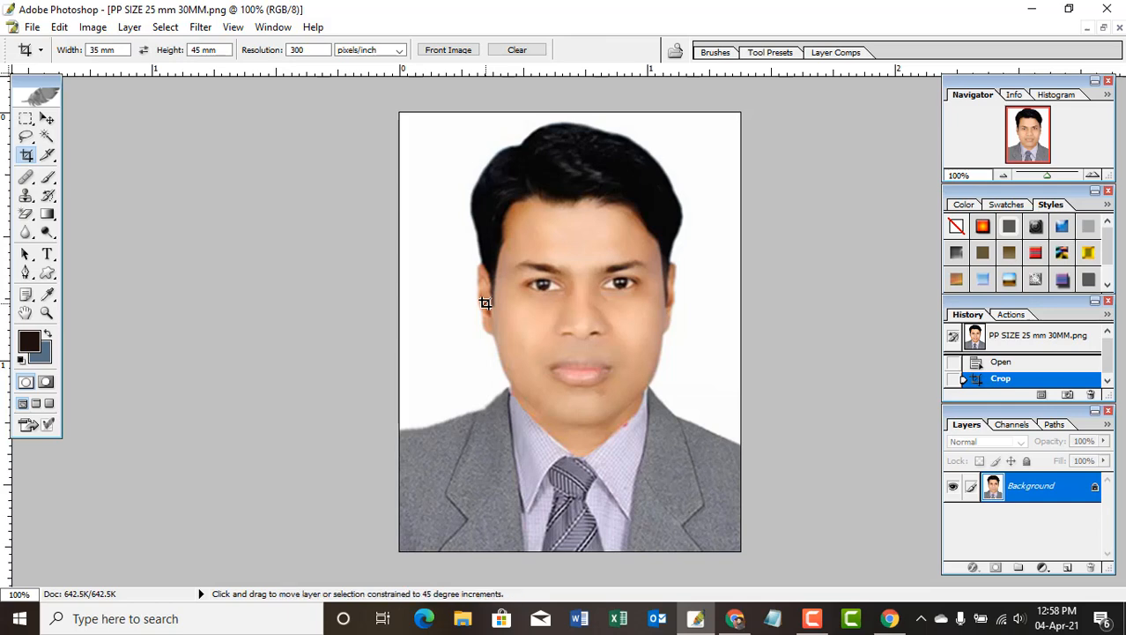
pyautogui.hotkey('ctrl', 'alt', 'shift', 'k')
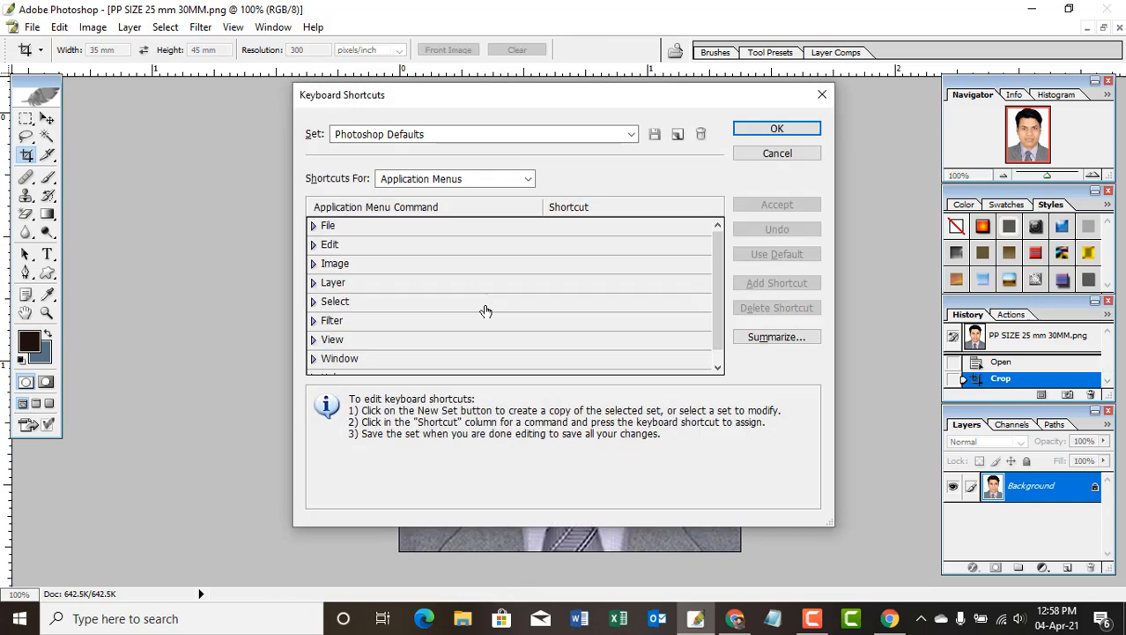
pyautogui.click(330, 226)
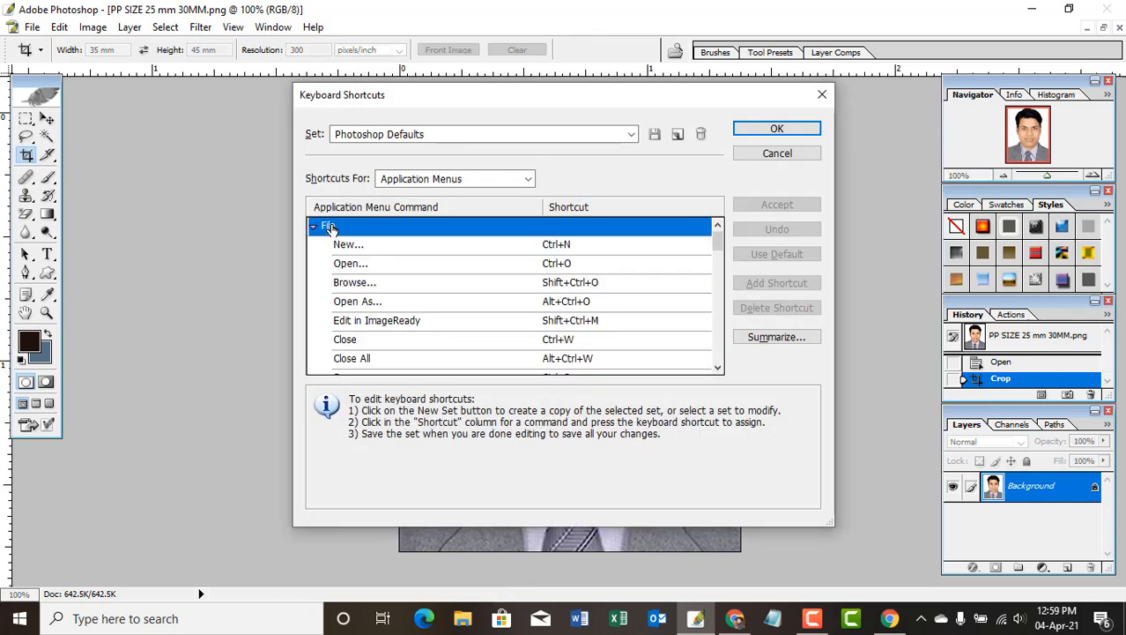
pyautogui.moveTo(715, 234); pyautogui.dragTo(721, 299)
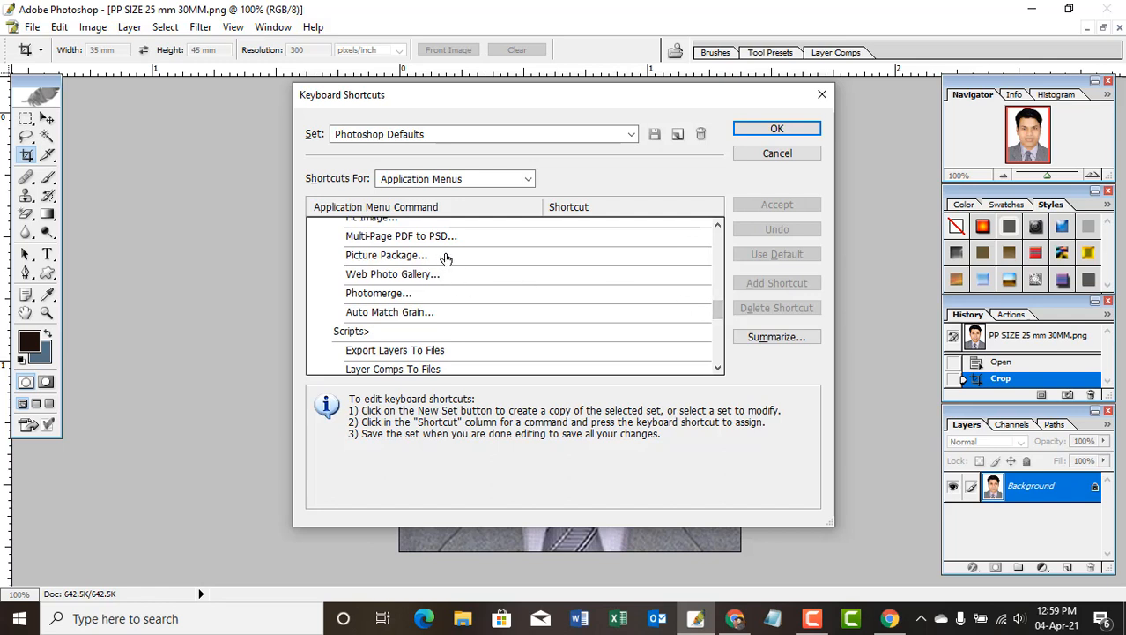
pyautogui.click(443, 257)
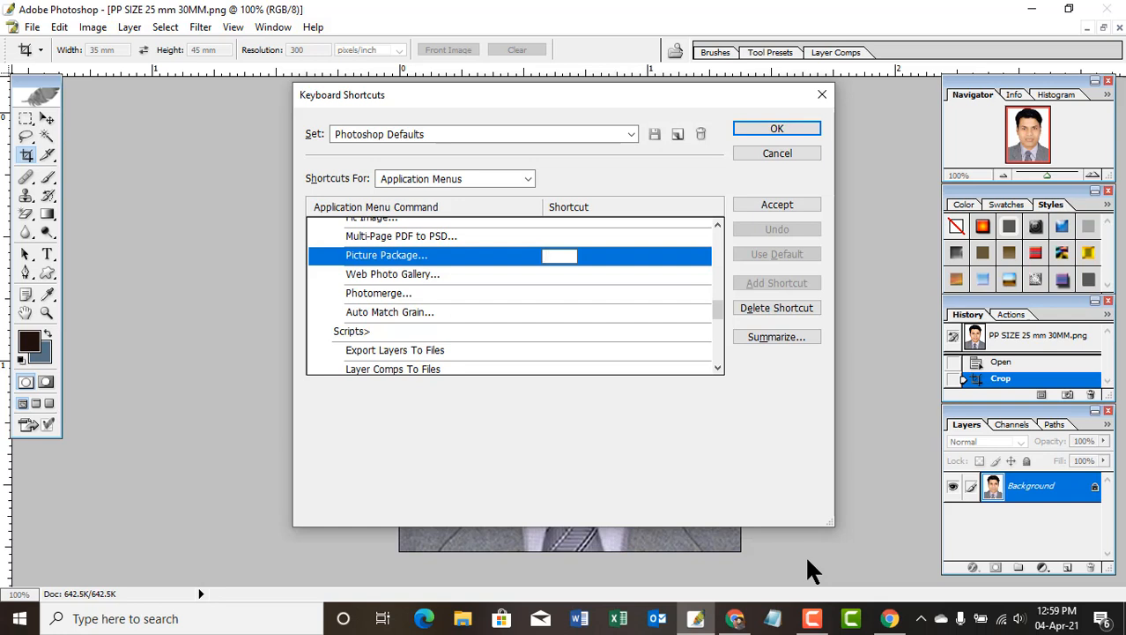
pyautogui.hotkey('ctrl', 'shift', '=')
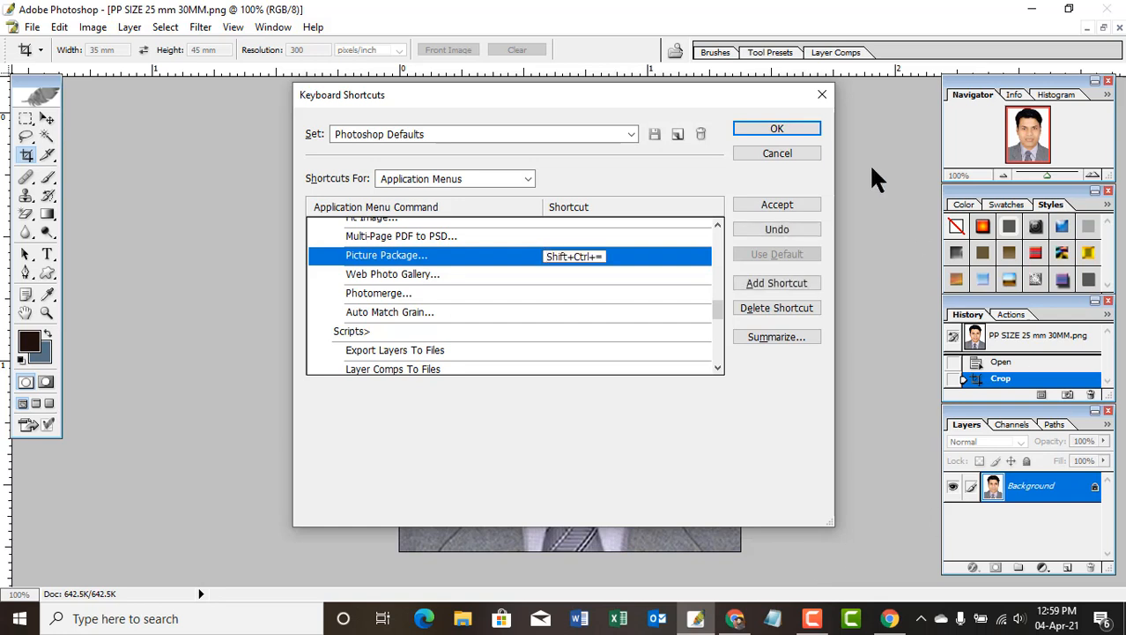
pyautogui.click(784, 125)
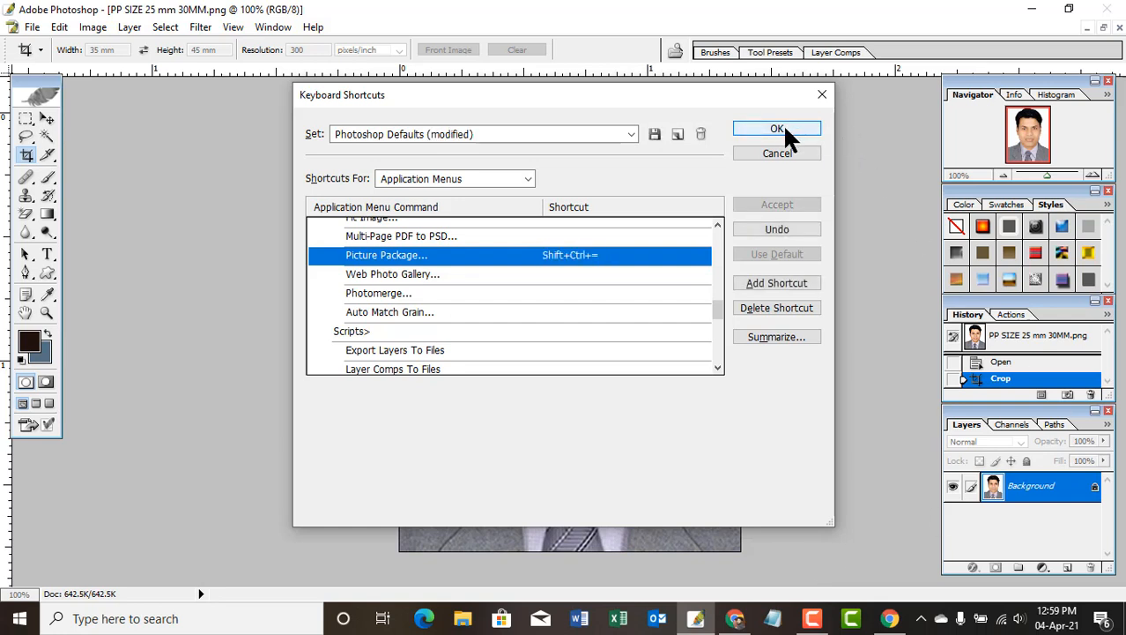
pyautogui.click(780, 129)
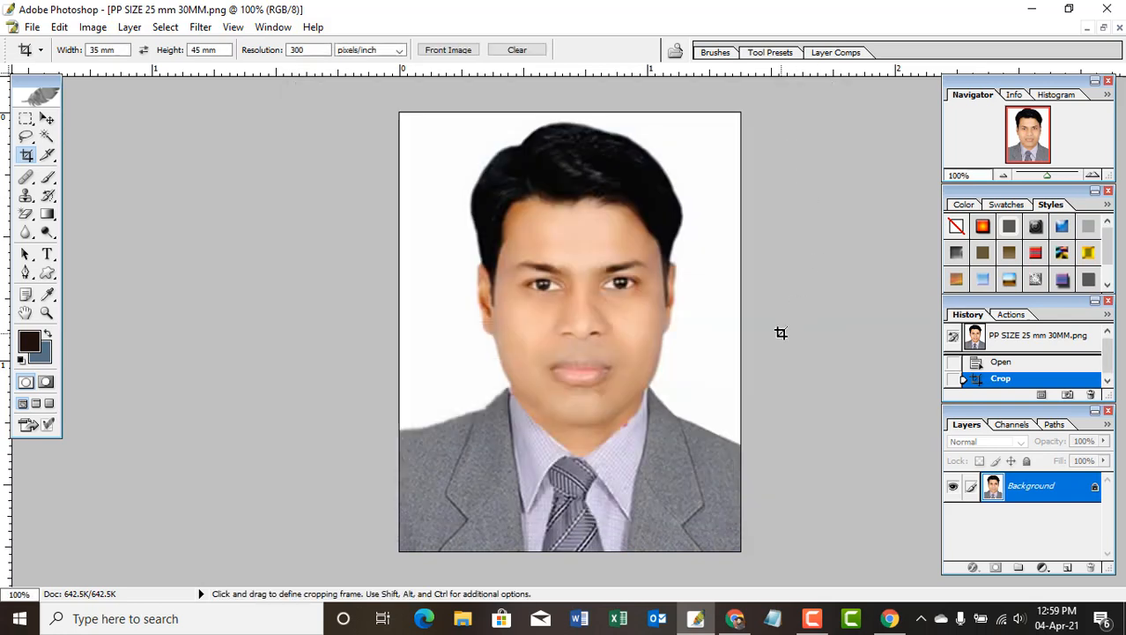
# - Start Picture Package for the cropped portrait and set the document resolution to 300 pixels/inch
pyautogui.press('ctrl')
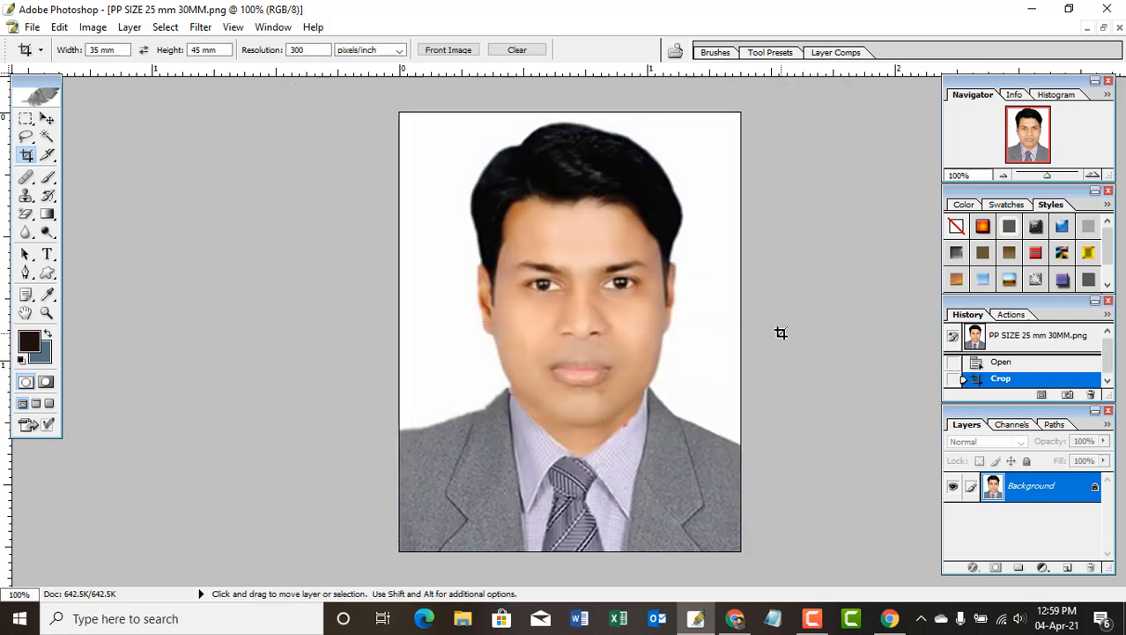
pyautogui.press('shift')
pyautogui.hotkey('ctrl', 'p')
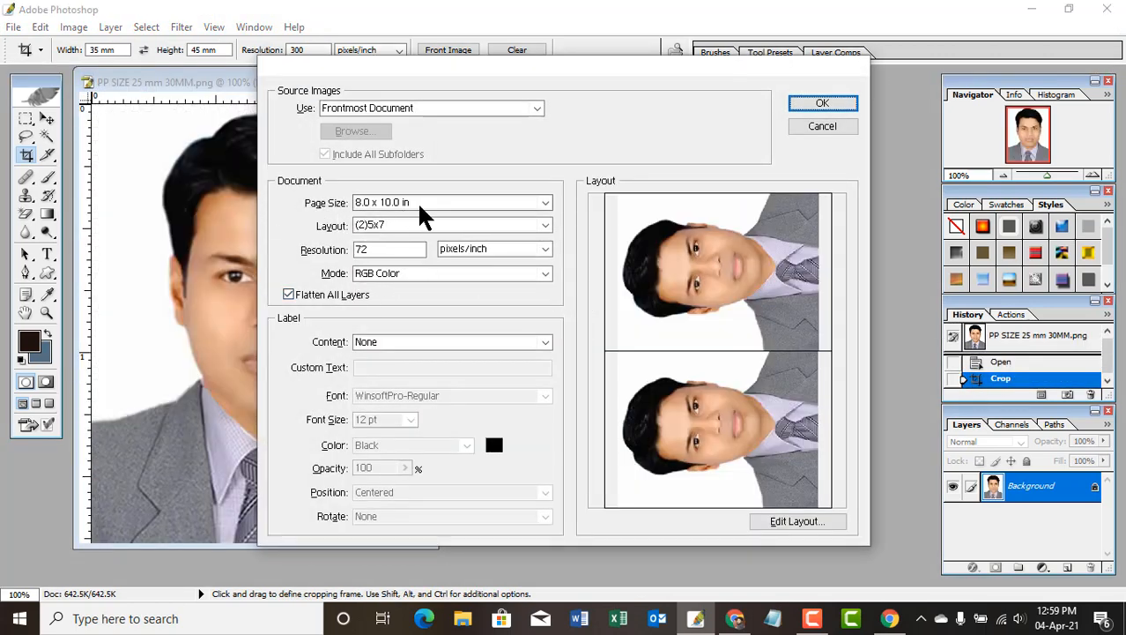
pyautogui.doubleClick(366, 250)
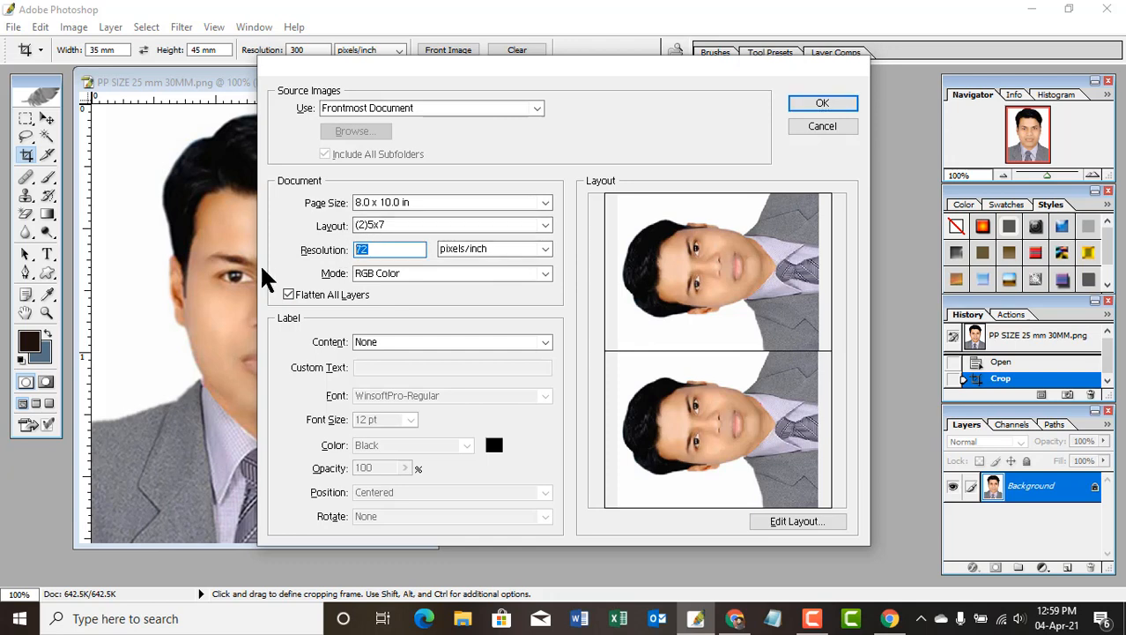
pyautogui.write('300')
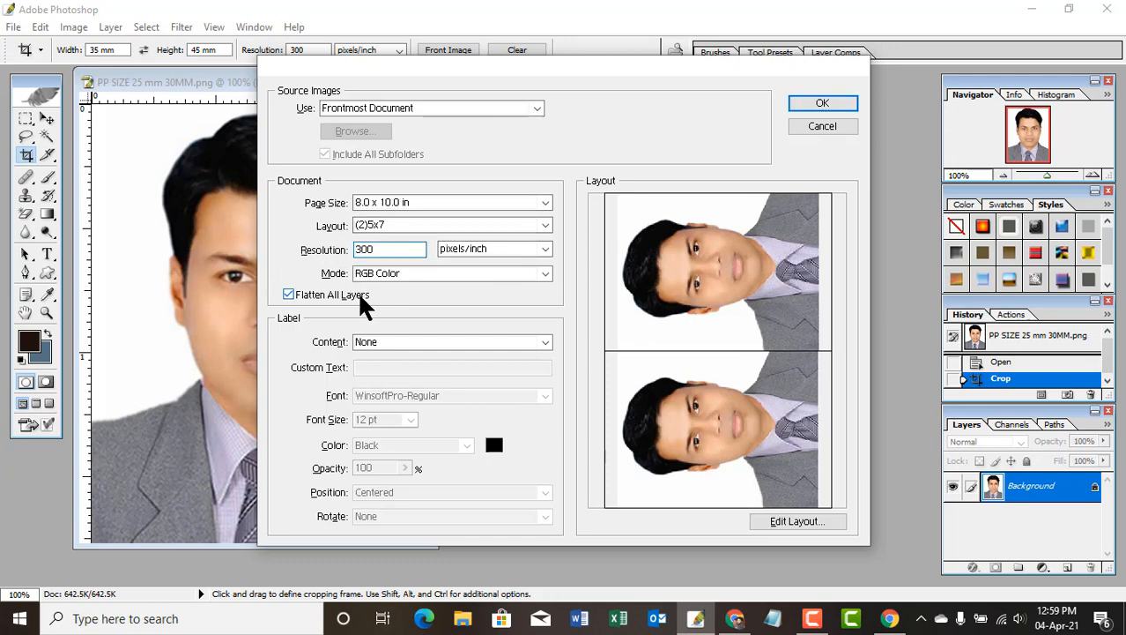
# - Edit the package layout, deleting all its existing image zones and naming it "6=copy pp"
pyautogui.click(808, 522)
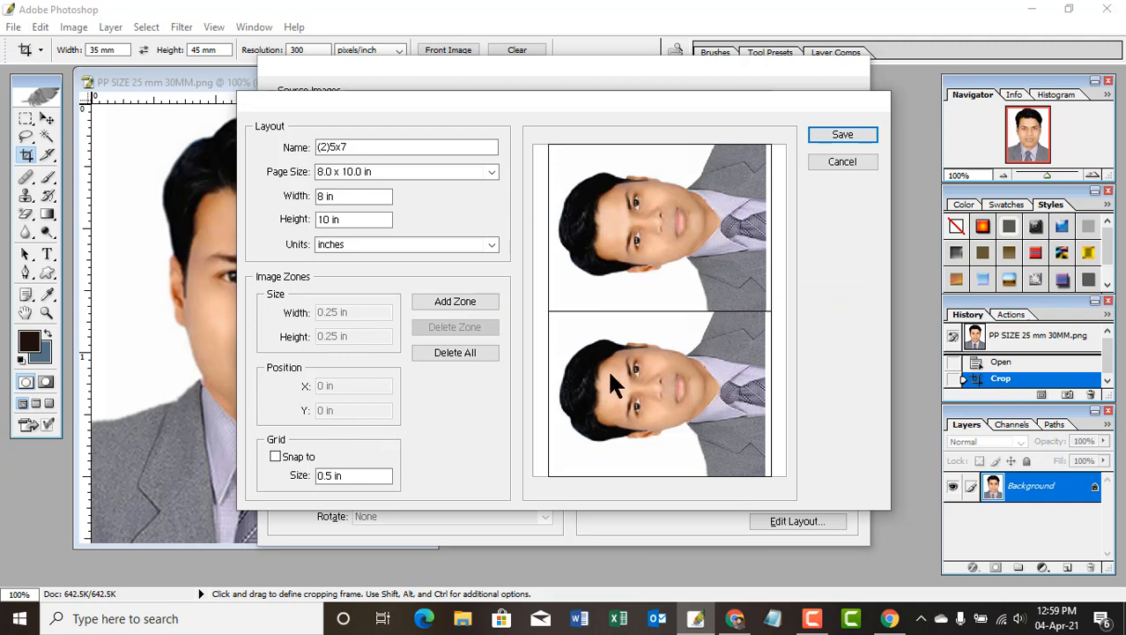
pyautogui.click(465, 352)
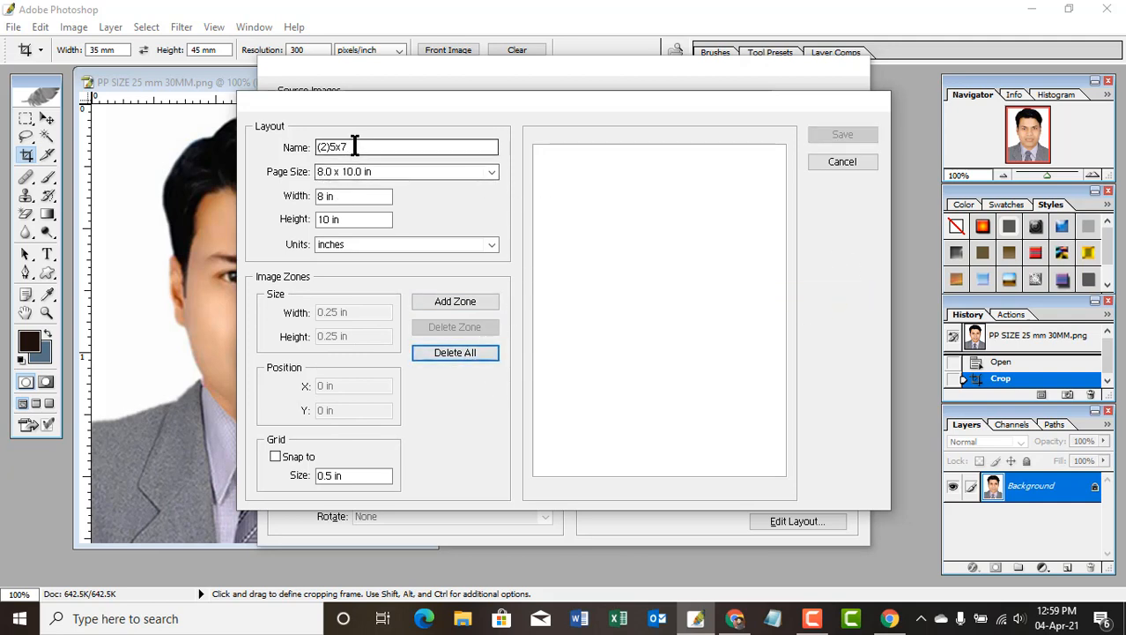
pyautogui.moveTo(352, 146); pyautogui.dragTo(310, 148)
pyautogui.write('6')
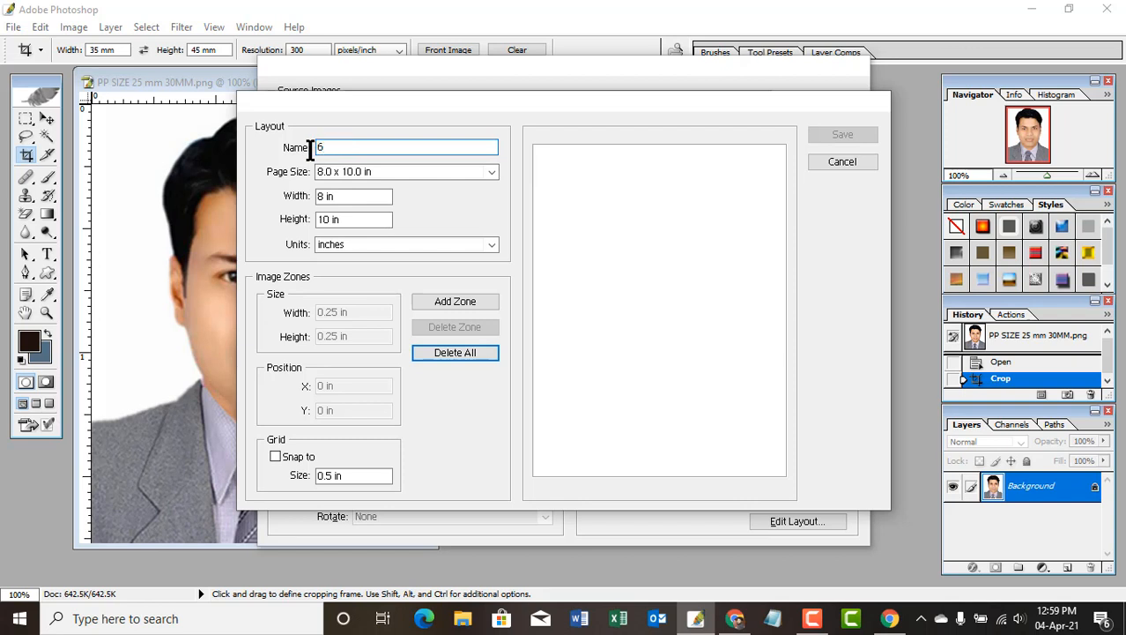
pyautogui.write('=copy pp')
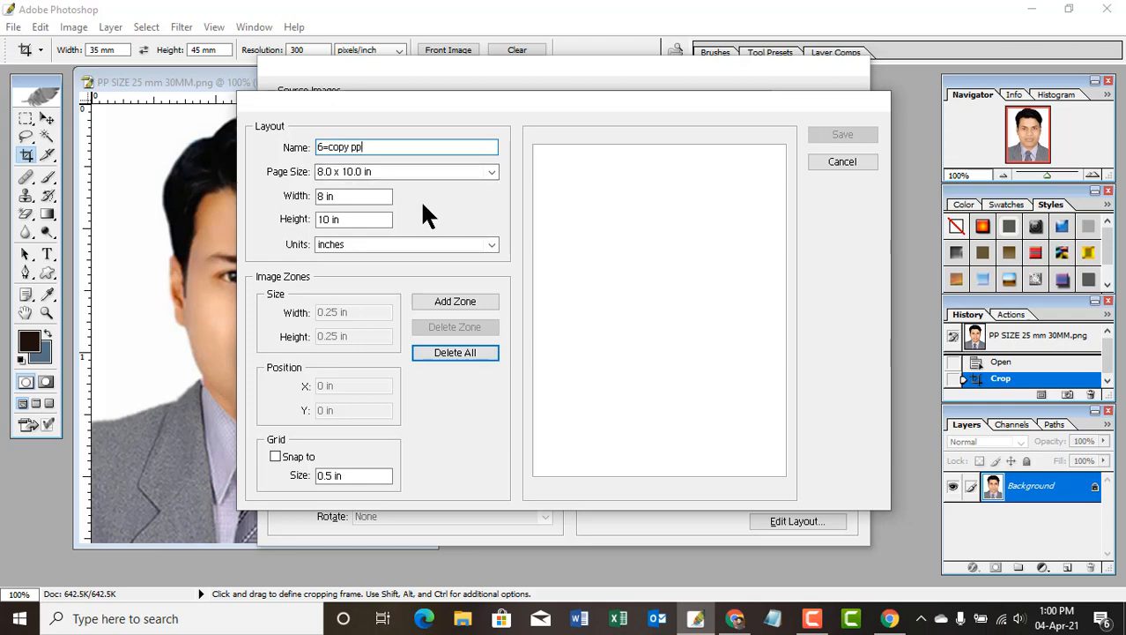
# - Set the layout's page size to 4 in wide and 4 in high
pyautogui.doubleClick(319, 196)
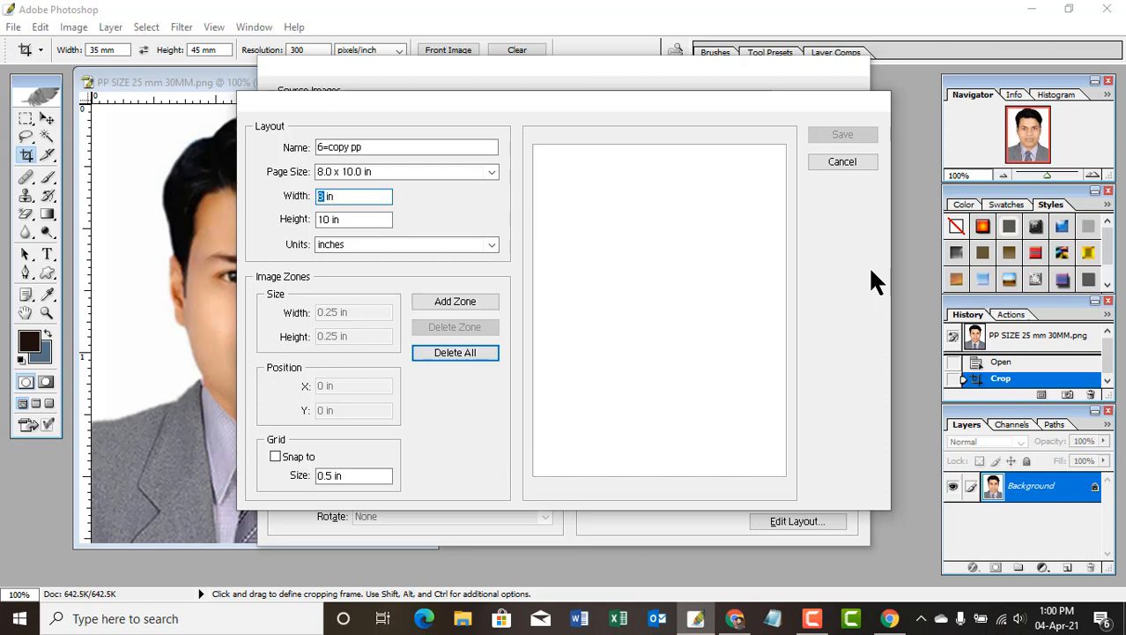
pyautogui.write('4')
pyautogui.press('Tab')
pyautogui.write('4')
pyautogui.press('Tab')
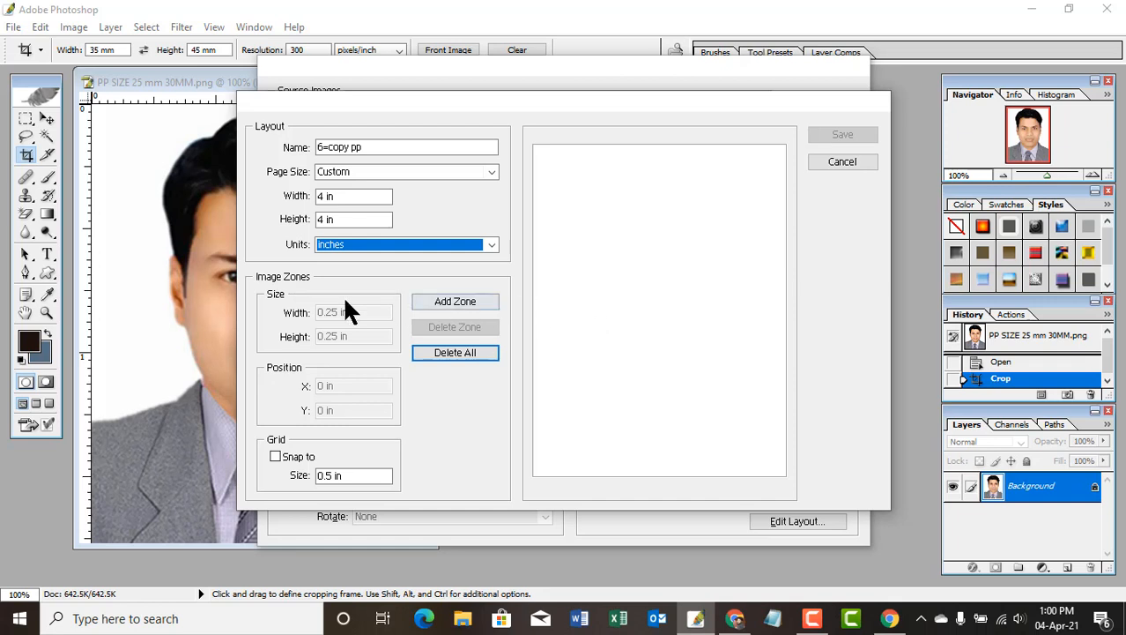
# - Add an image zone to the layout and set its size to 35 mm wide and 45 mm high
pyautogui.click(474, 304)
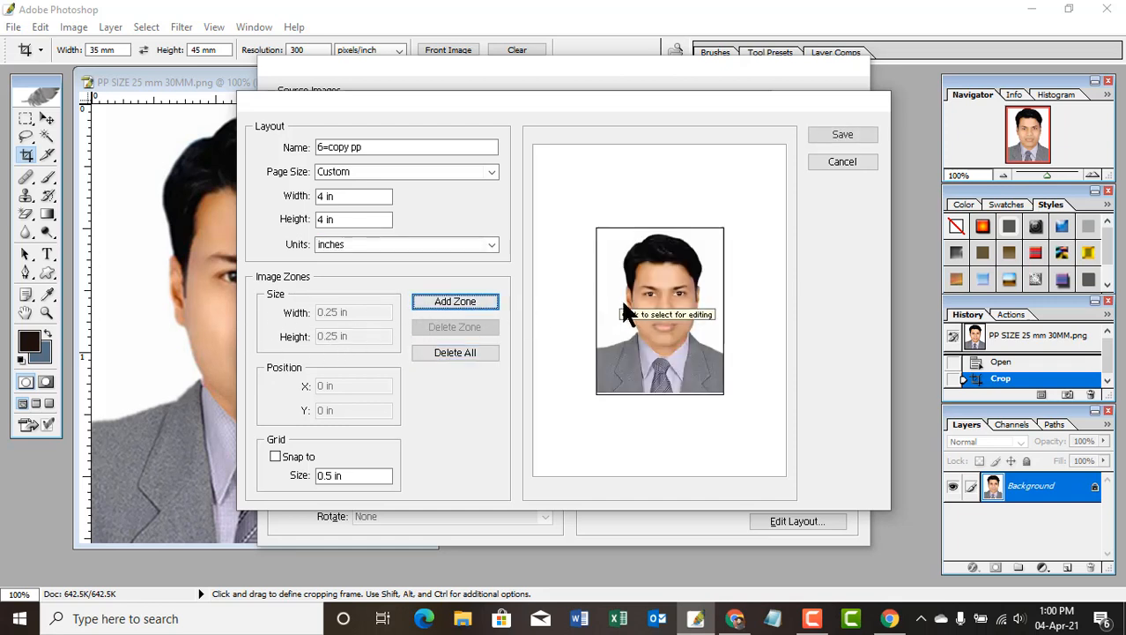
pyautogui.moveTo(352, 315); pyautogui.dragTo(290, 311)
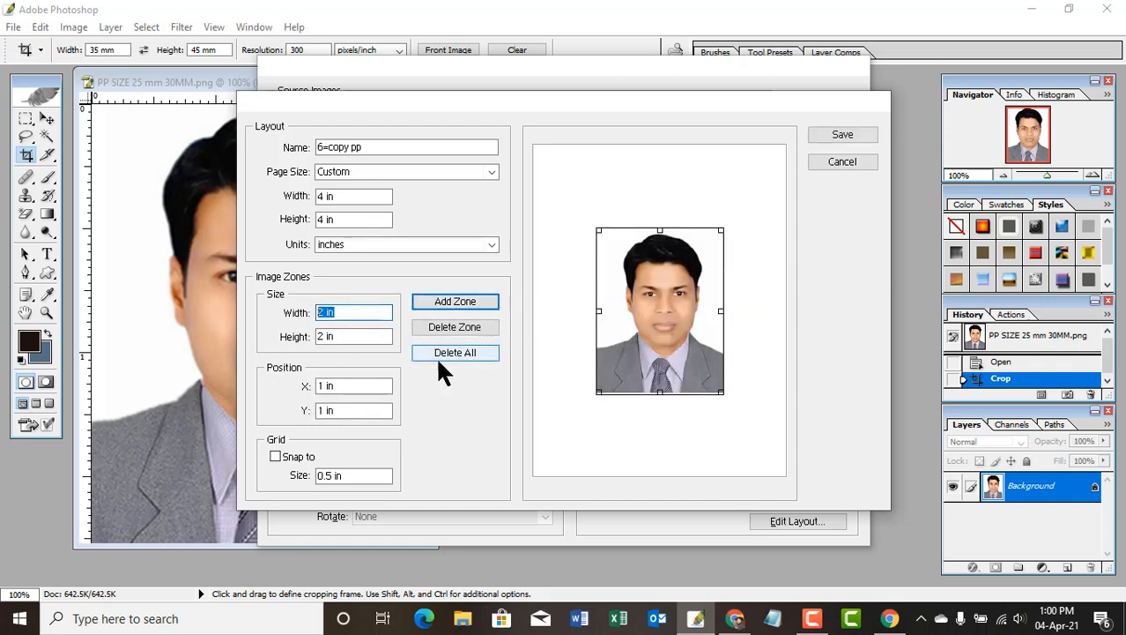
pyautogui.write('3mmm')
pyautogui.press('Tab')
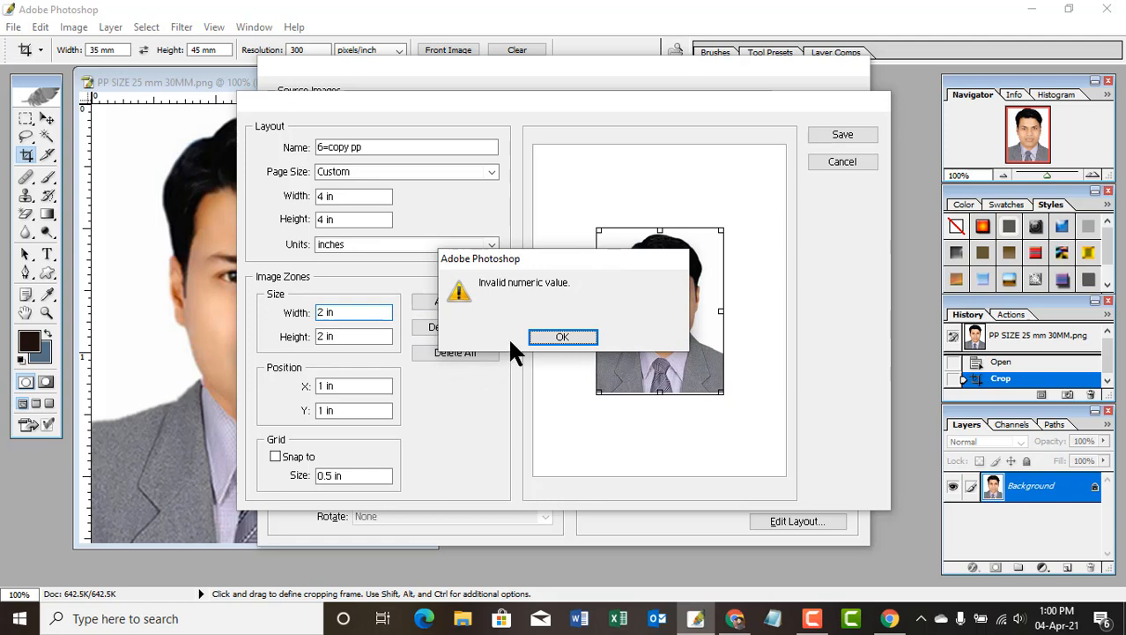
pyautogui.click(570, 337)
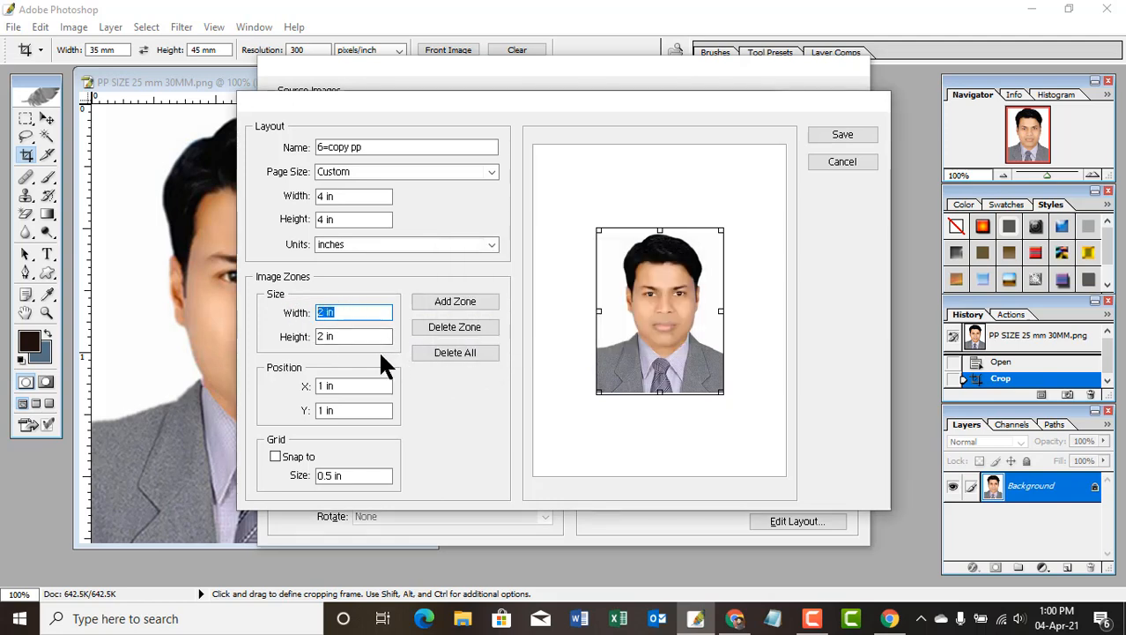
pyautogui.write('35 mm')
pyautogui.press('Tab')
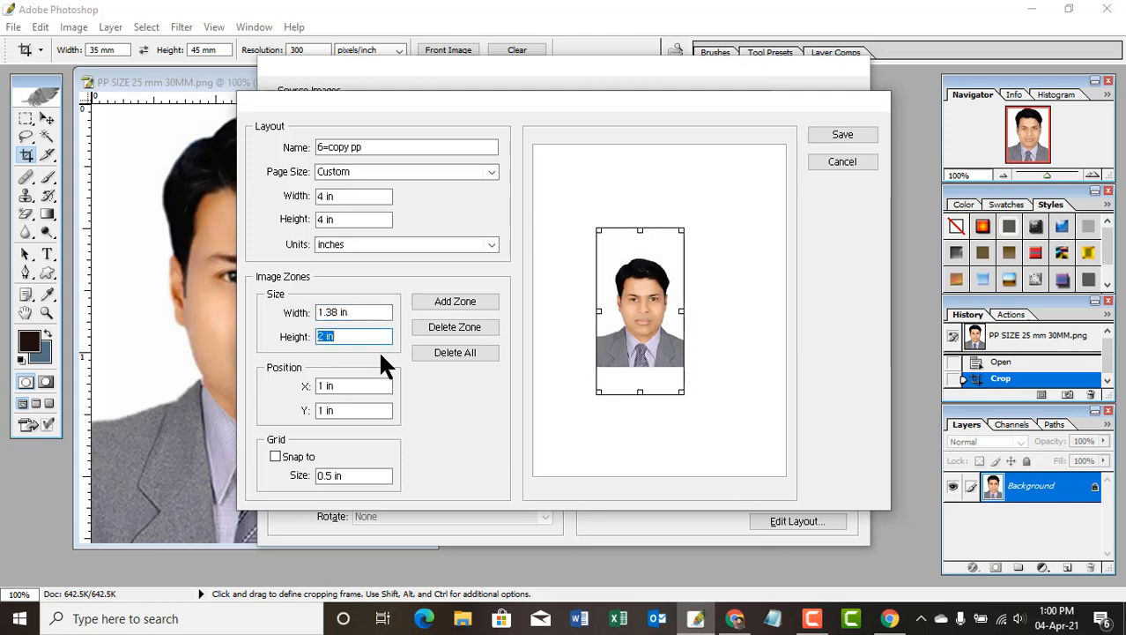
pyautogui.write('45mm')
pyautogui.press('Tab')
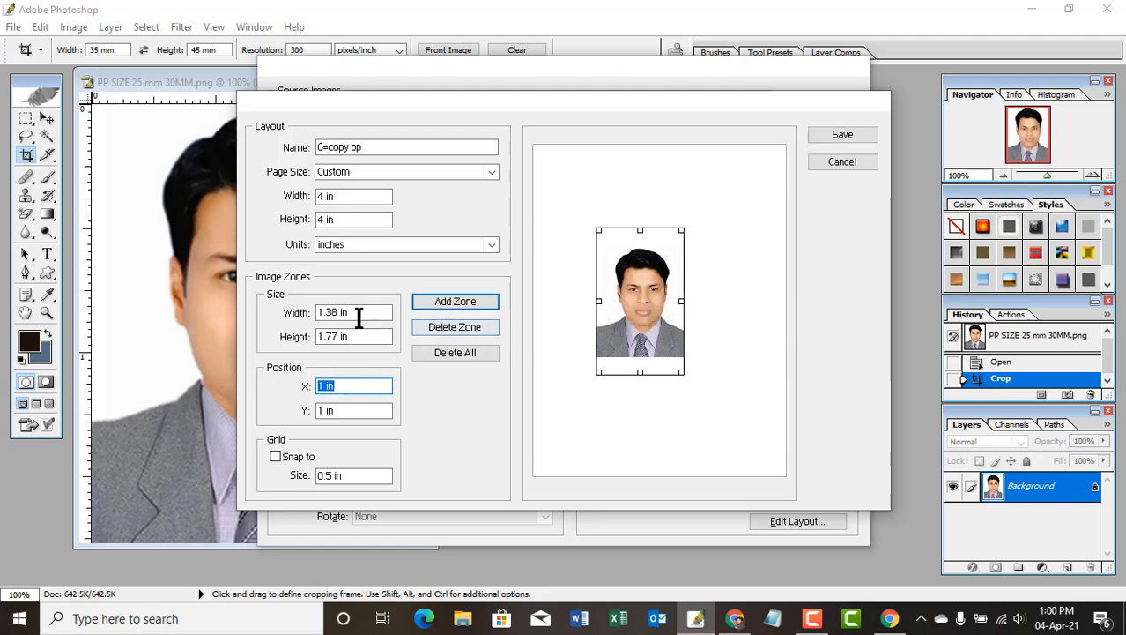
# - Re-enter the image zone's width as 35 mm and its height as 45 mm
pyautogui.moveTo(359, 319); pyautogui.dragTo(278, 320)
pyautogui.write('3')
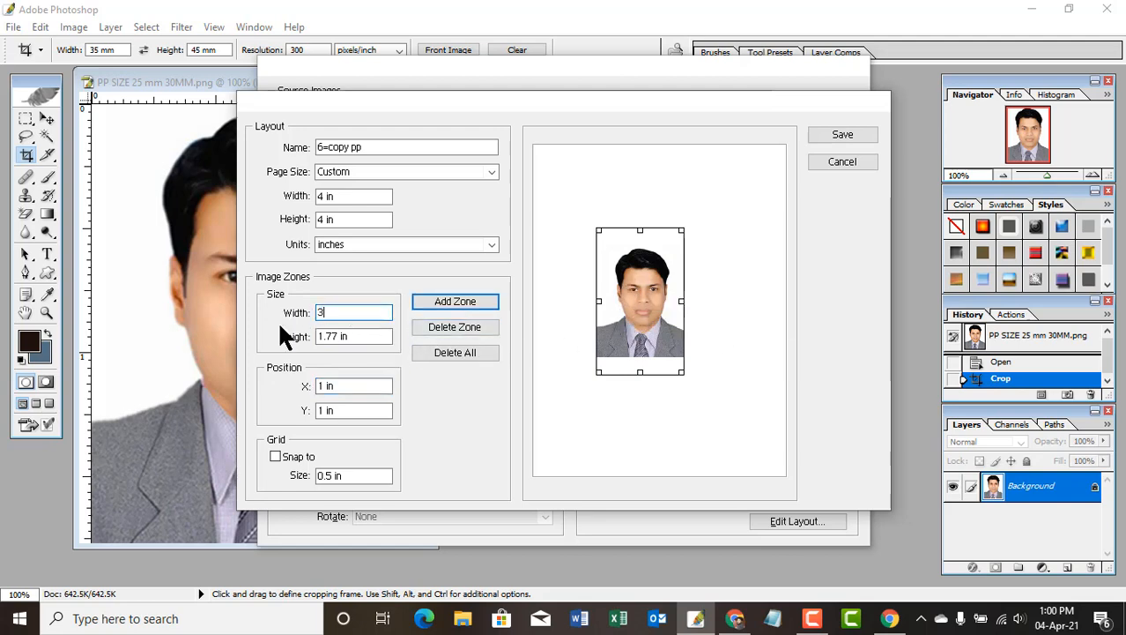
pyautogui.write('5mm')
pyautogui.press('Tab')
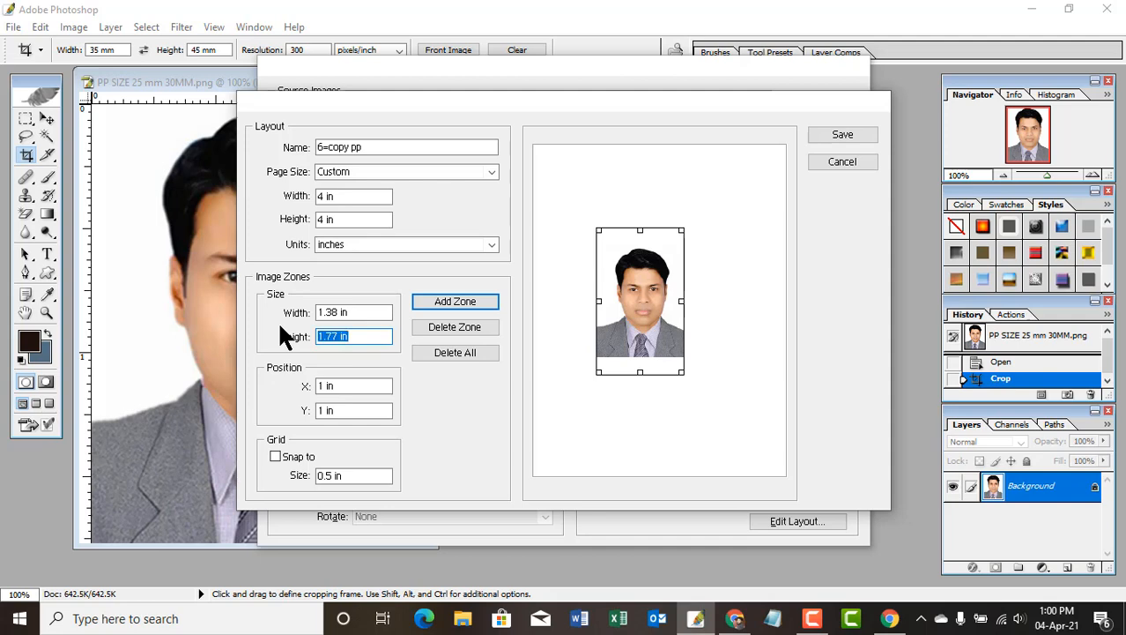
pyautogui.write('45mm')
pyautogui.press('Tab')
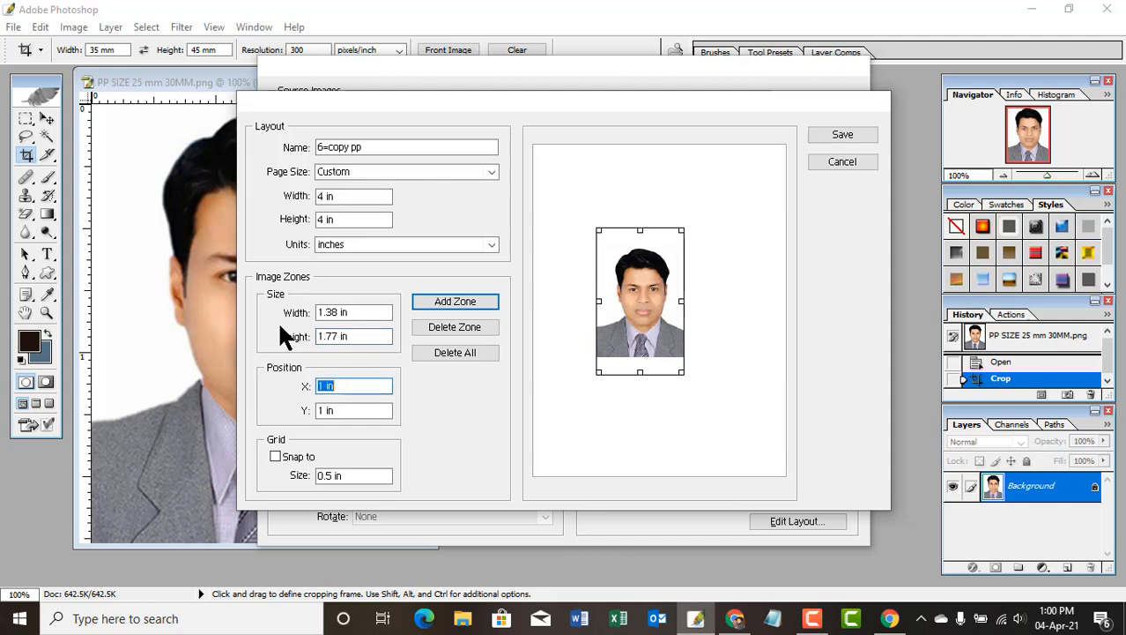
# - Move the zone toward the page's upper-left corner and shorten it from its top edge to about 1.4 in high
pyautogui.moveTo(626, 326); pyautogui.dragTo(582, 261)
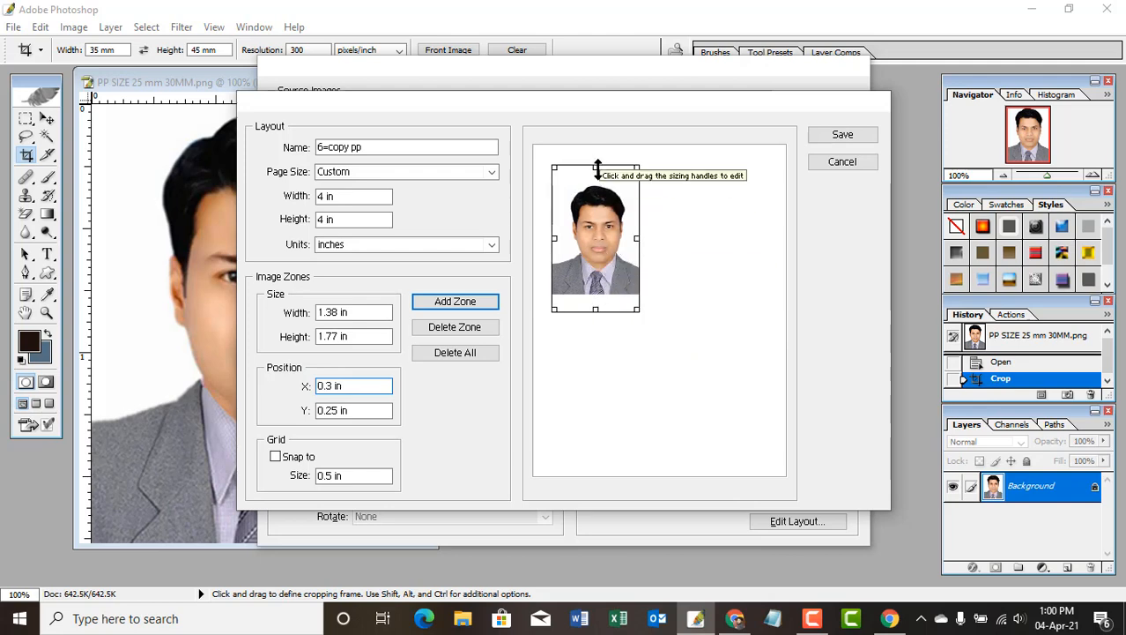
pyautogui.moveTo(596, 166); pyautogui.dragTo(596, 196)
# - Set the shortened zone's size back to 35 mm wide and 45 mm high
pyautogui.doubleClick(377, 312)
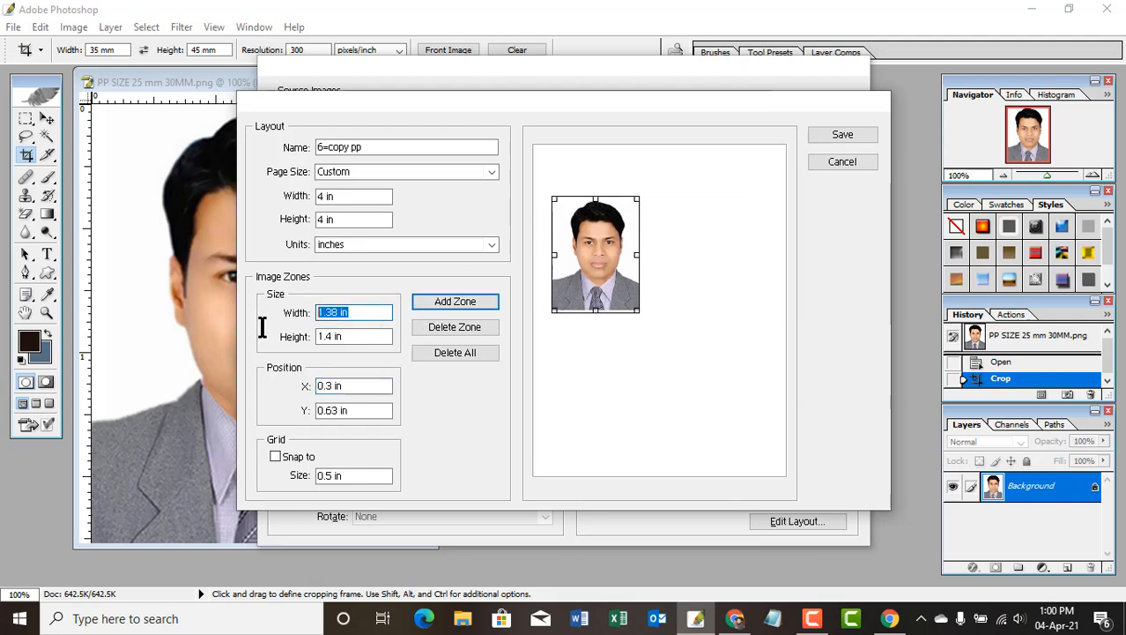
pyautogui.write('35 mm')
pyautogui.press('Tab')
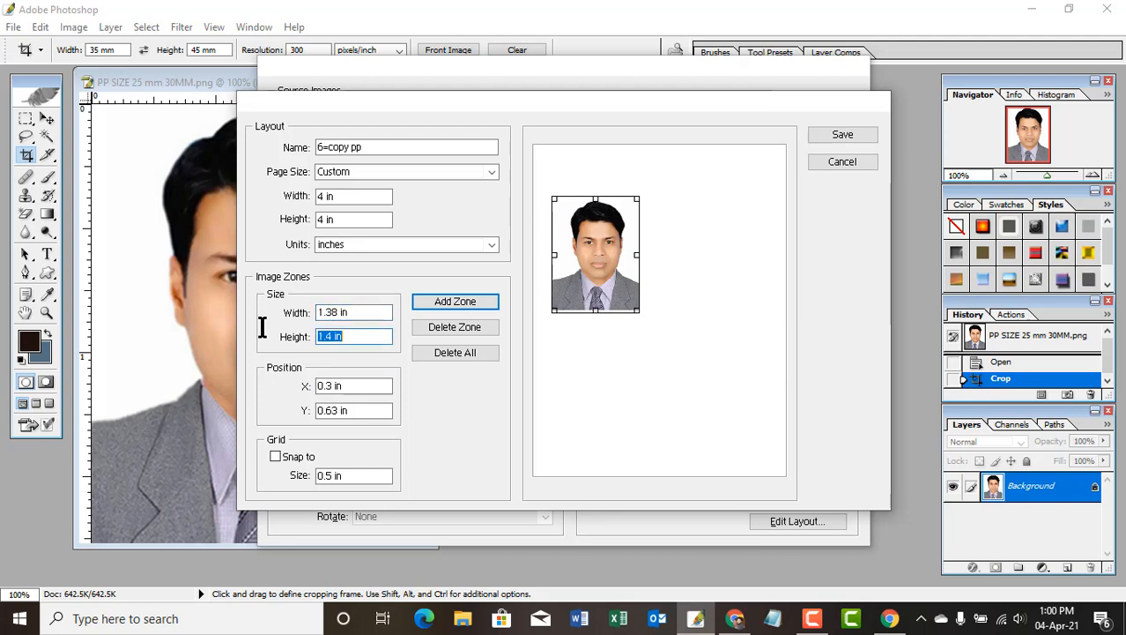
pyautogui.write('45')
pyautogui.press('Tab')
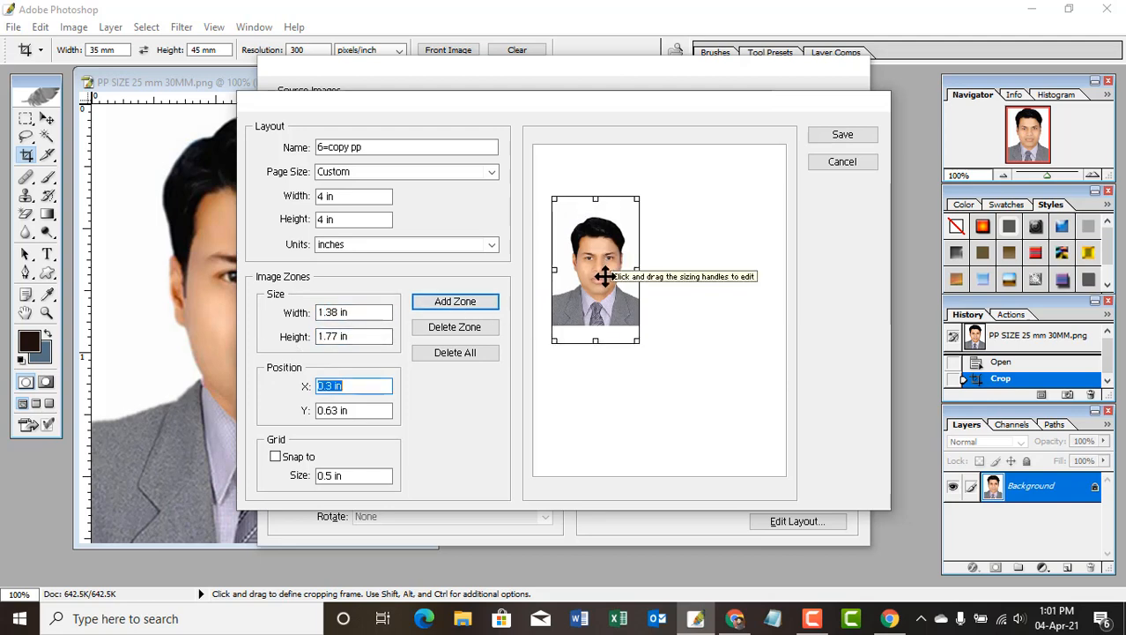
# - Reposition the zone and shorten it to about 1.42 in high, and delete all image zones
pyautogui.moveTo(605, 264); pyautogui.dragTo(624, 255)
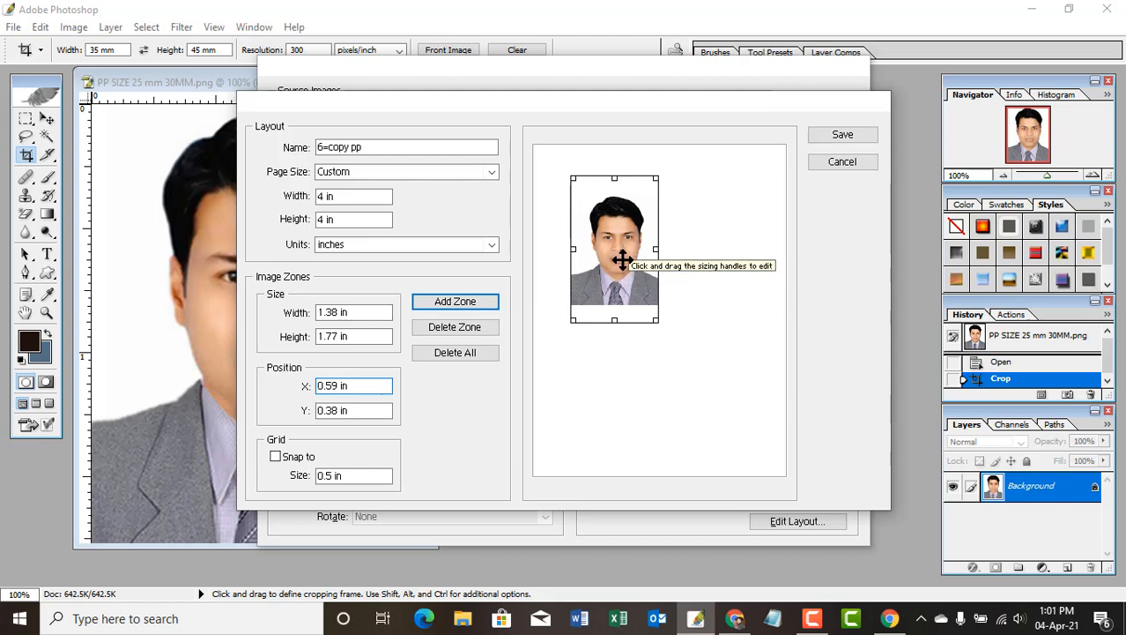
pyautogui.moveTo(615, 318); pyautogui.dragTo(623, 293)
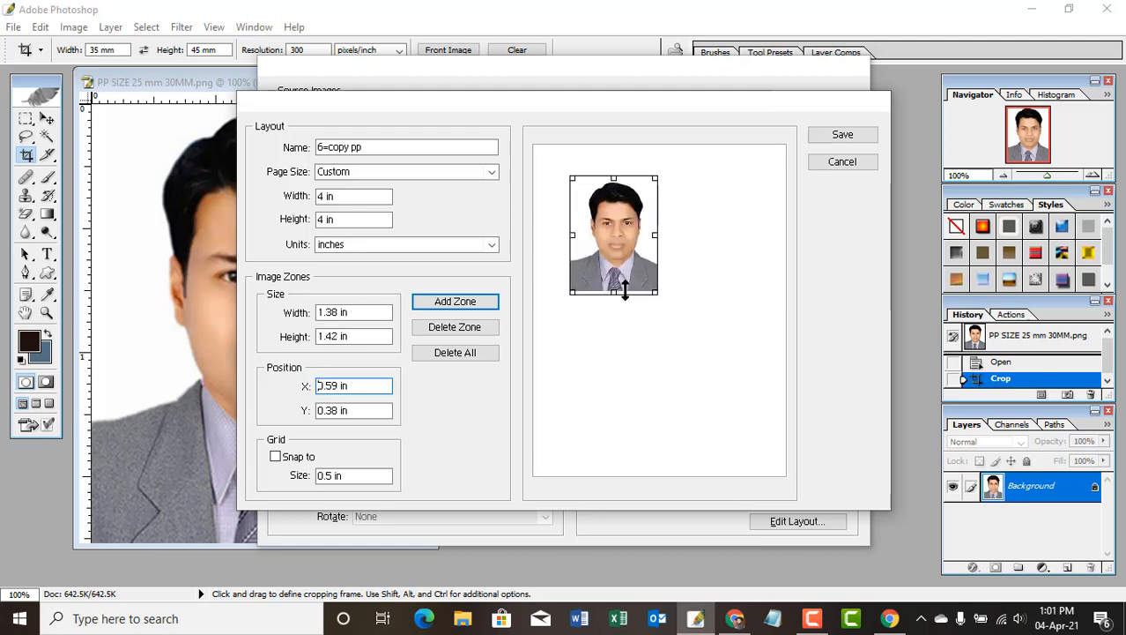
pyautogui.click(467, 353)
# - Add a new image zone to the empty layout, 35 mm wide and 45 mm high
pyautogui.click(455, 302)
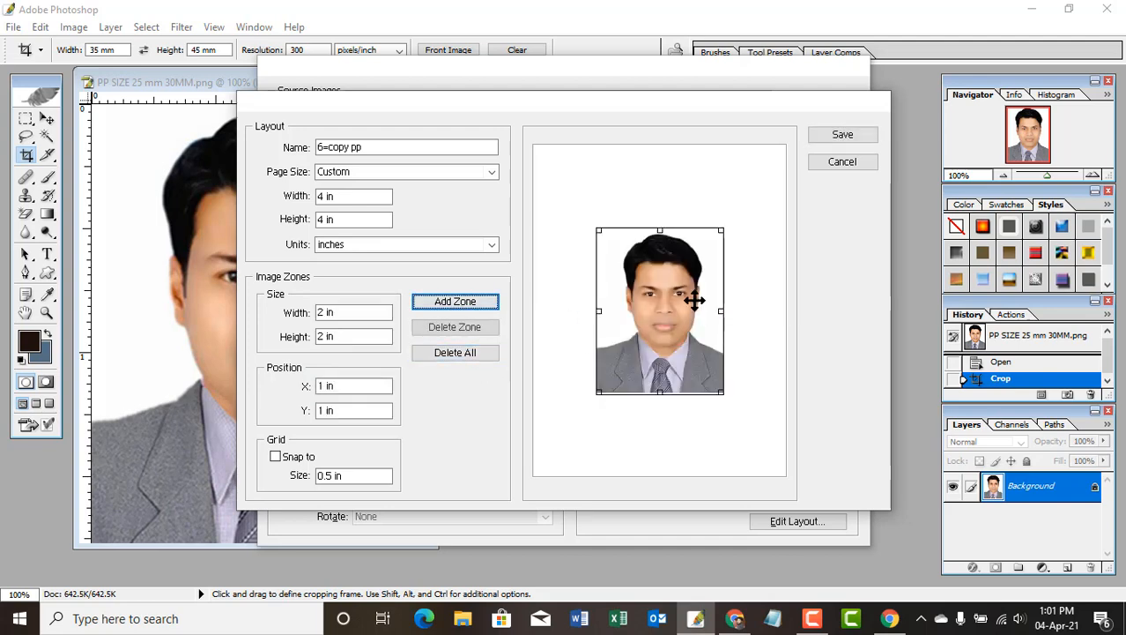
pyautogui.moveTo(383, 319); pyautogui.dragTo(253, 329)
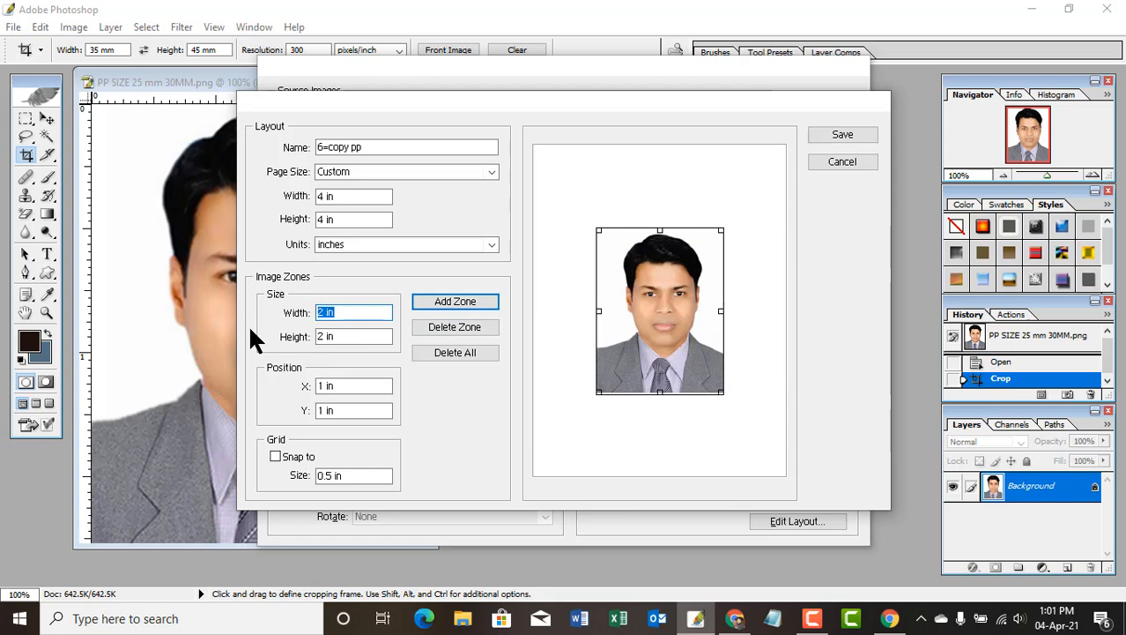
pyautogui.write('35mm')
pyautogui.press('Tab')
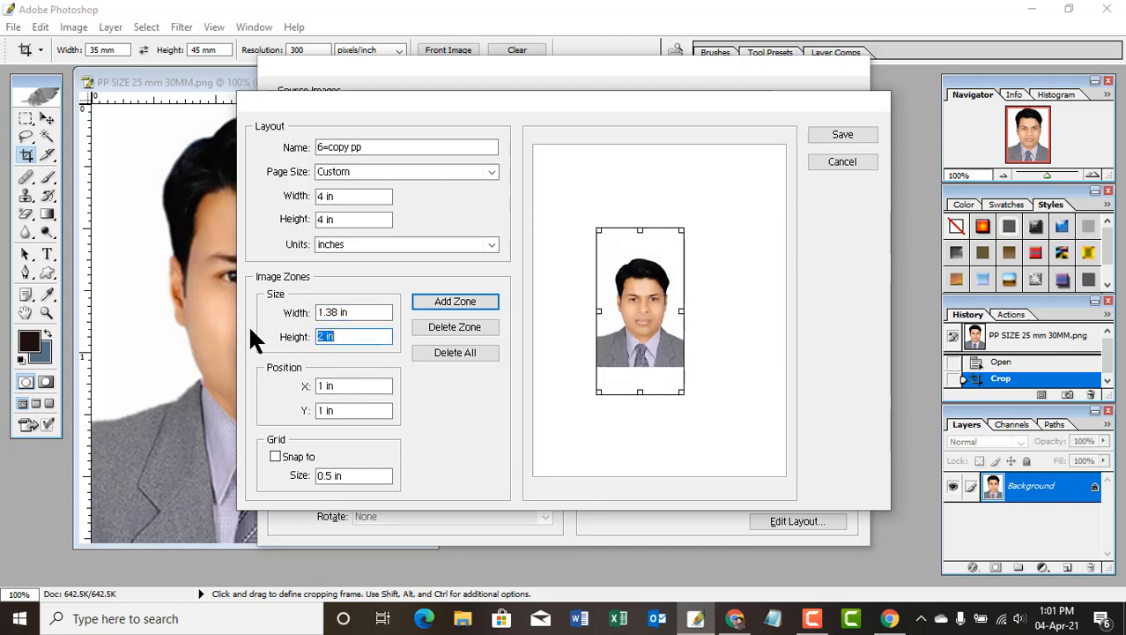
pyautogui.write('45 mm')
pyautogui.press('Tab')
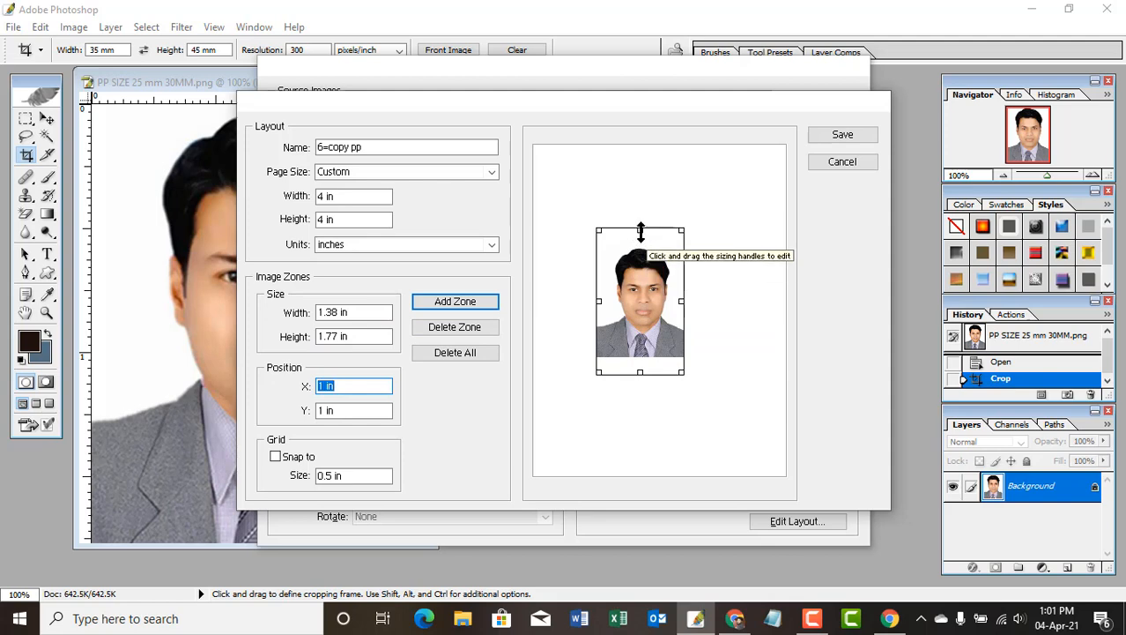
# - Shorten the zone to about 1.44 in high and place it near the page's upper-left corner, at about X 0.24 in, Y 0.21 in
pyautogui.moveTo(641, 231); pyautogui.dragTo(641, 255)
pyautogui.moveTo(652, 317); pyautogui.dragTo(603, 245)
pyautogui.click(690, 256)
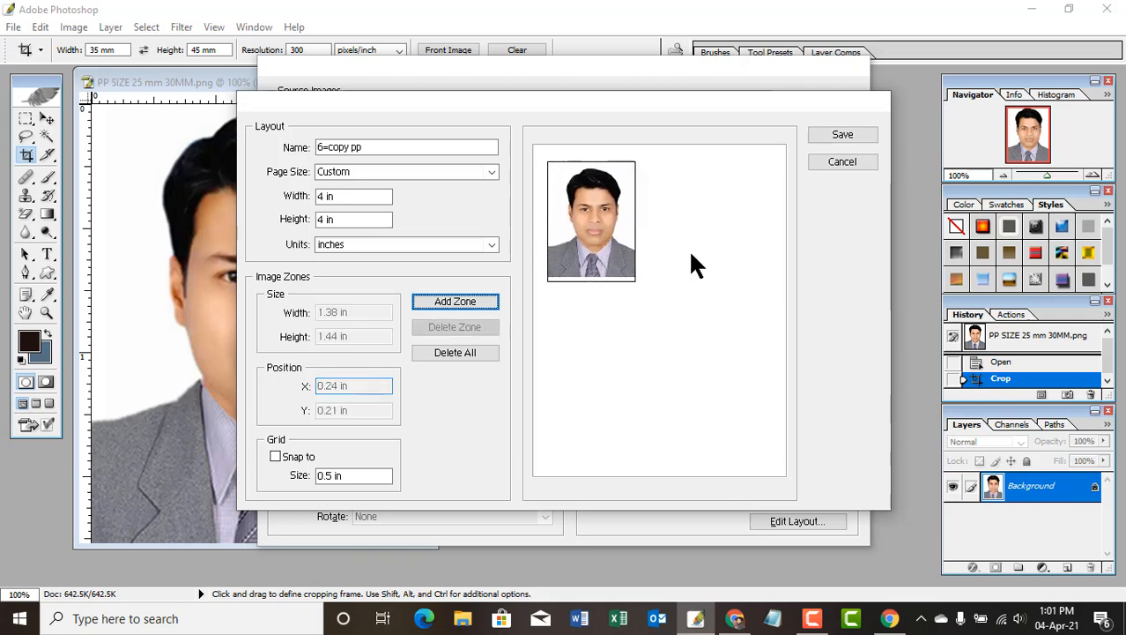
# - Add a second image zone and set its size to 1.38 in wide and 1.77 in high
pyautogui.click(454, 301)
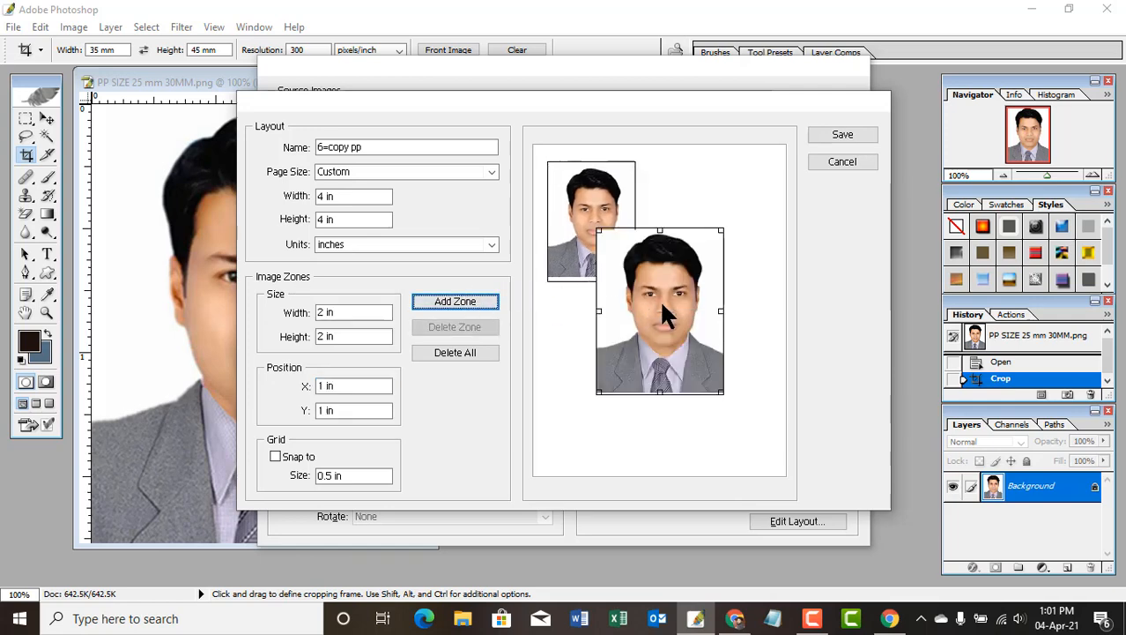
pyautogui.moveTo(366, 313); pyautogui.dragTo(225, 335)
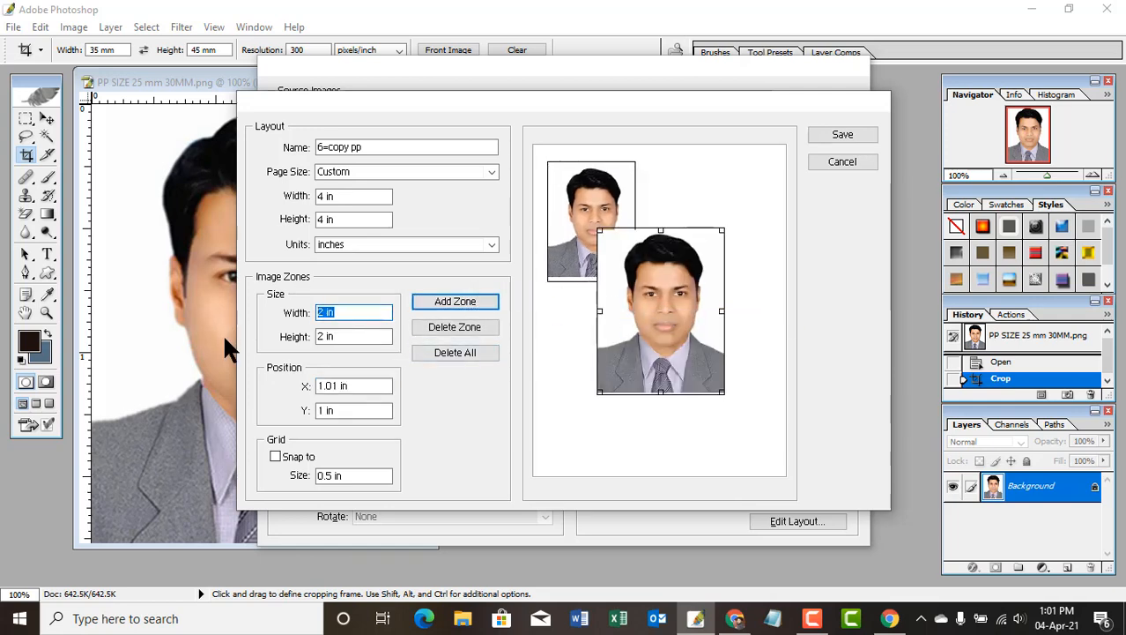
pyautogui.write('1.38')
pyautogui.press('Tab')
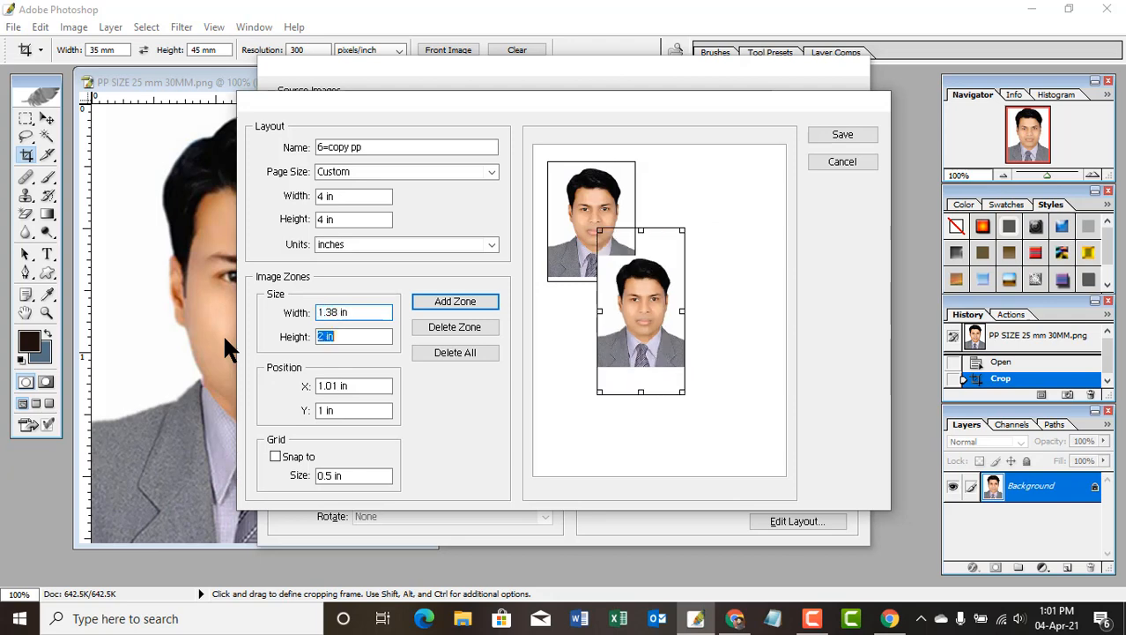
pyautogui.write('1.77')
pyautogui.press('Tab')
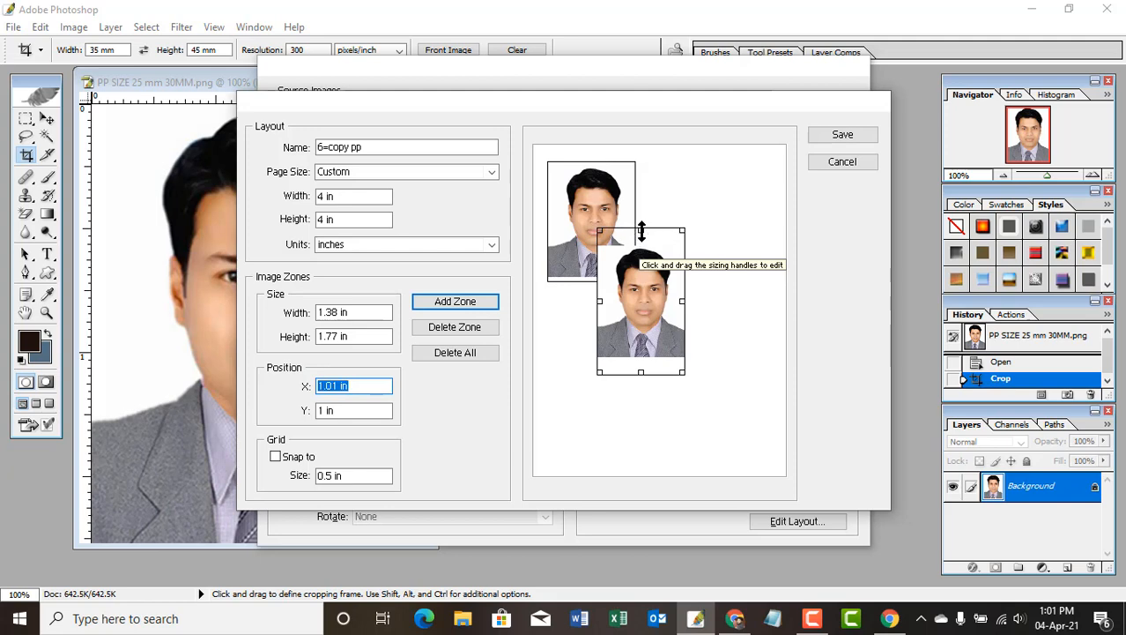
# - Shorten the second zone to about 1.44 in high and place it directly below the first, at about X 0.25 in, Y 1.81 in
pyautogui.moveTo(641, 230); pyautogui.dragTo(643, 253)
pyautogui.moveTo(649, 319); pyautogui.dragTo(608, 363)
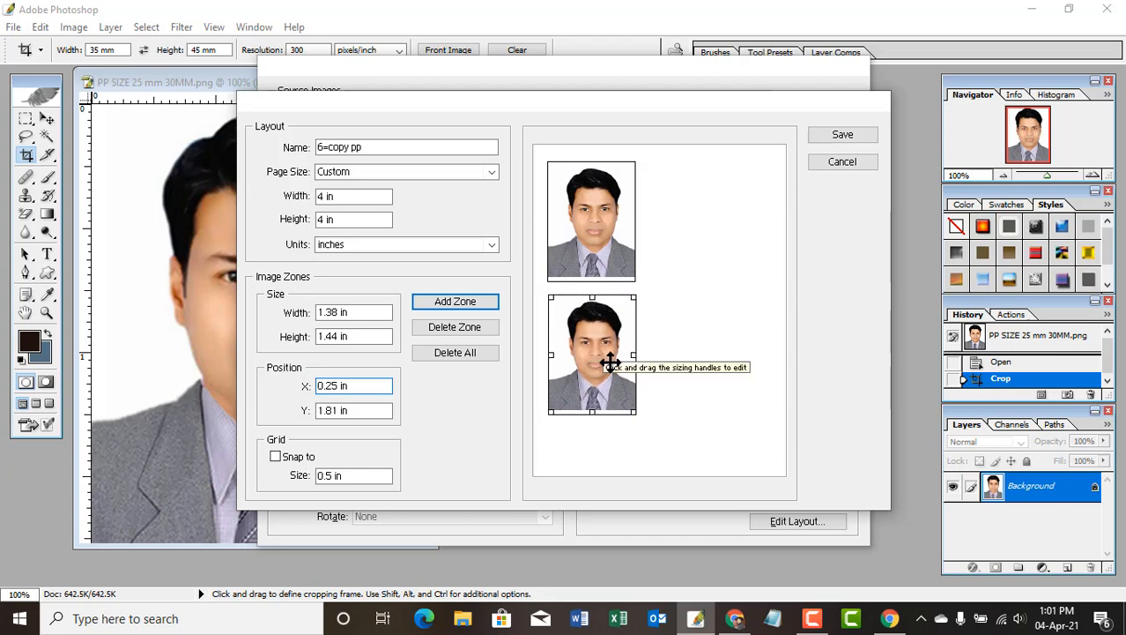
pyautogui.click(646, 385)
# - Add a third image zone in landscape orientation, 45 mm wide and 35 mm high
pyautogui.click(470, 301)
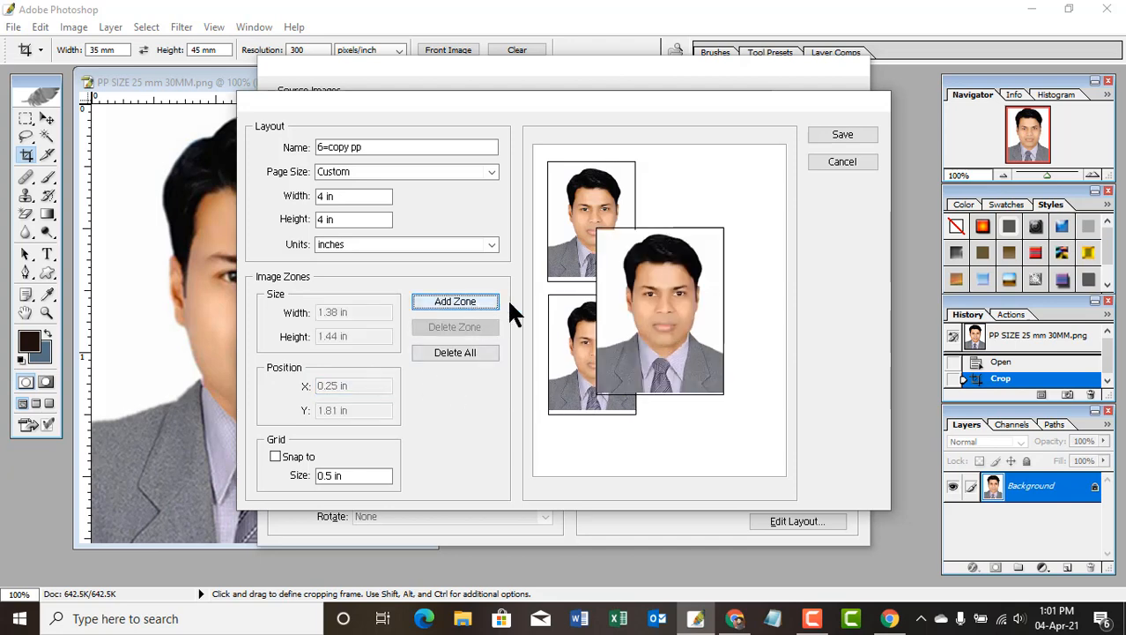
pyautogui.moveTo(335, 320); pyautogui.dragTo(249, 332)
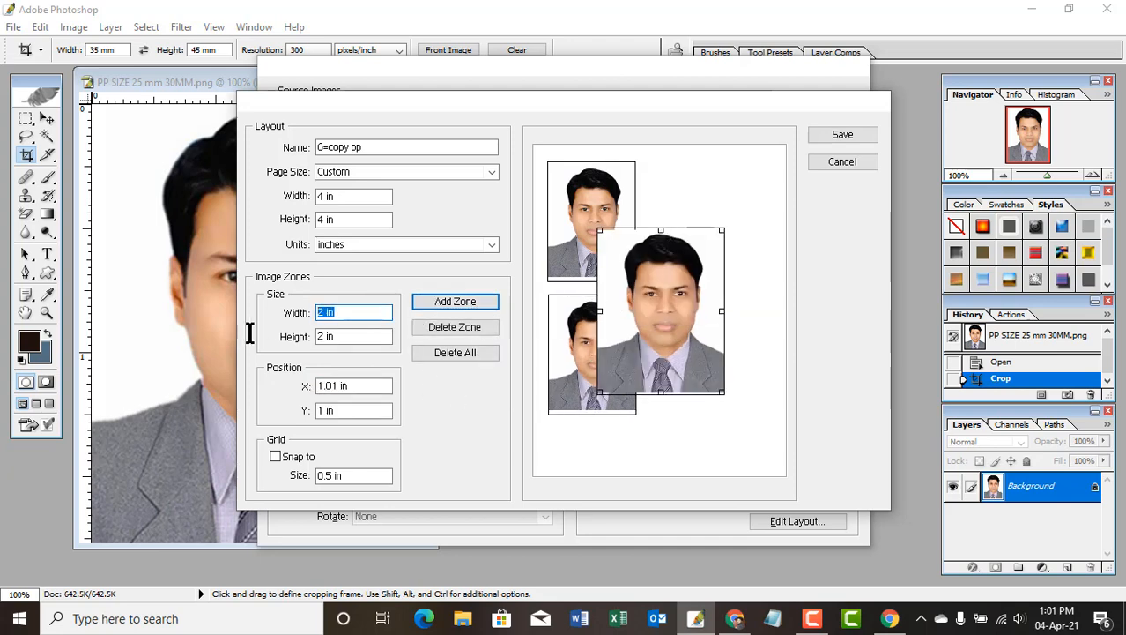
pyautogui.write('45 mm')
pyautogui.press('Tab')
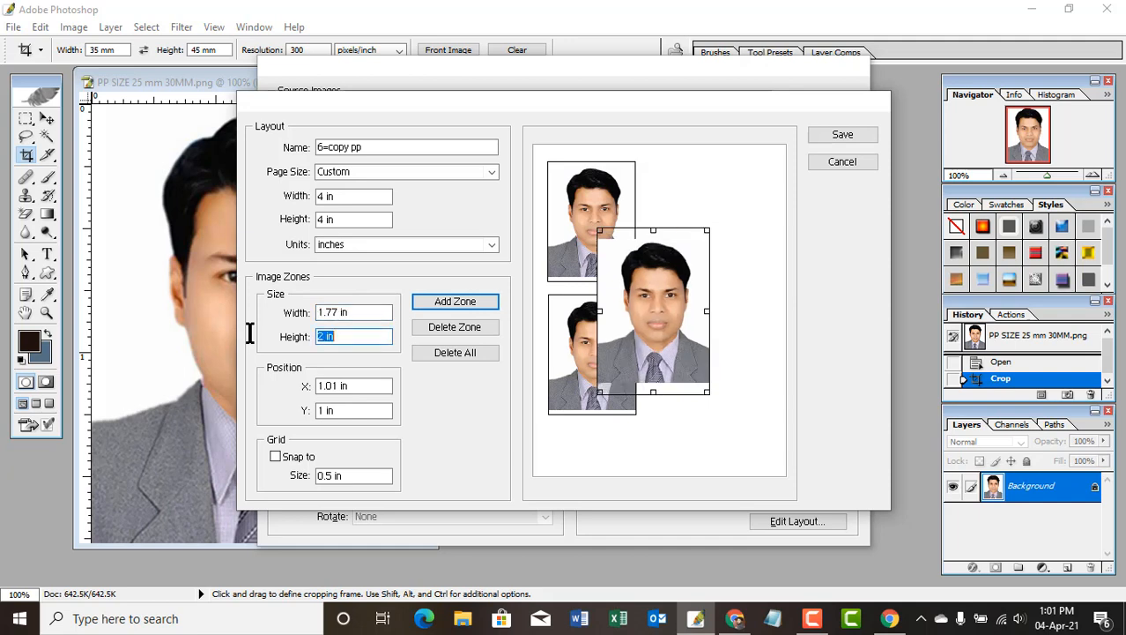
pyautogui.write('35 mm')
pyautogui.press('Tab')
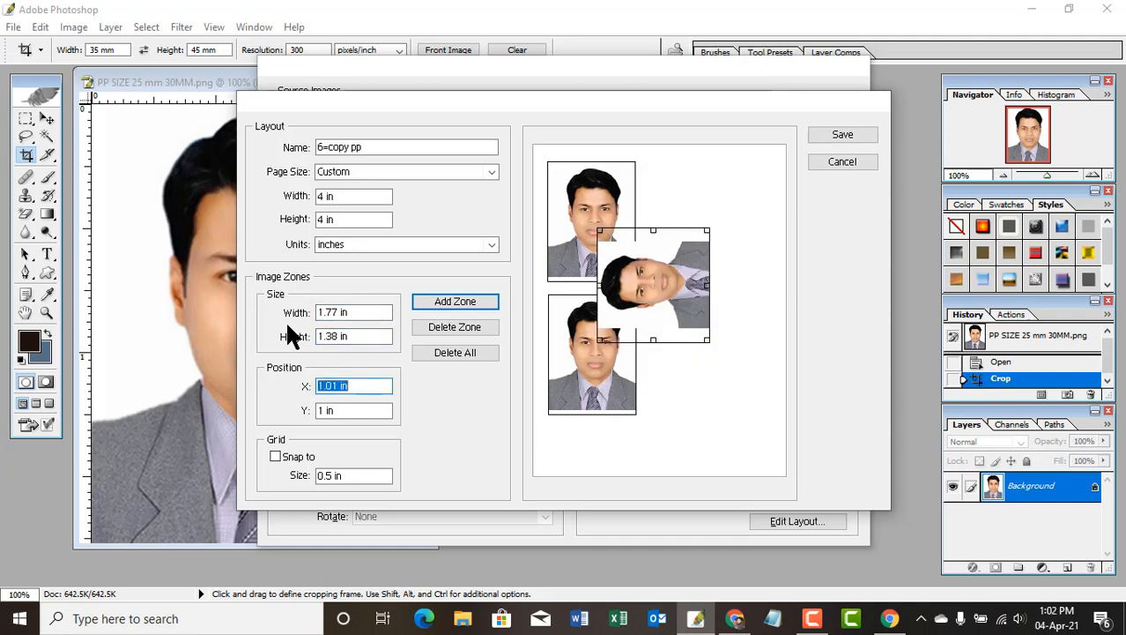
# - Place the third zone in the page's upper-right area at about X 1.97 in, Y 0.21 in, and shorten it to about 1.25 in high
pyautogui.moveTo(718, 262); pyautogui.dragTo(713, 207)
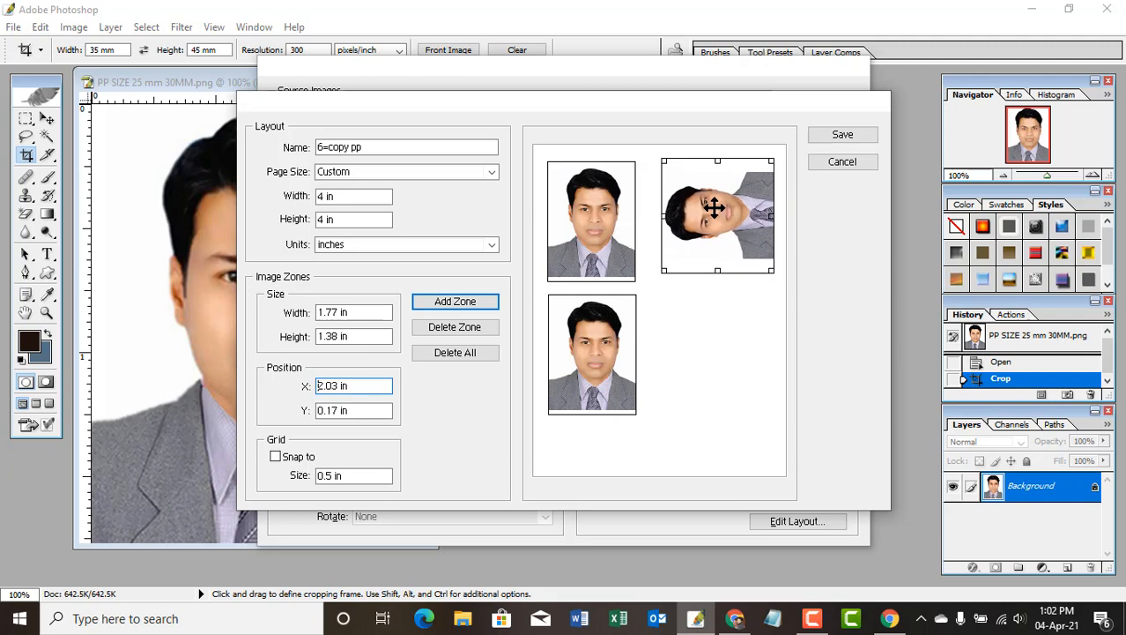
pyautogui.moveTo(718, 270); pyautogui.dragTo(713, 202)
pyautogui.click(685, 332)
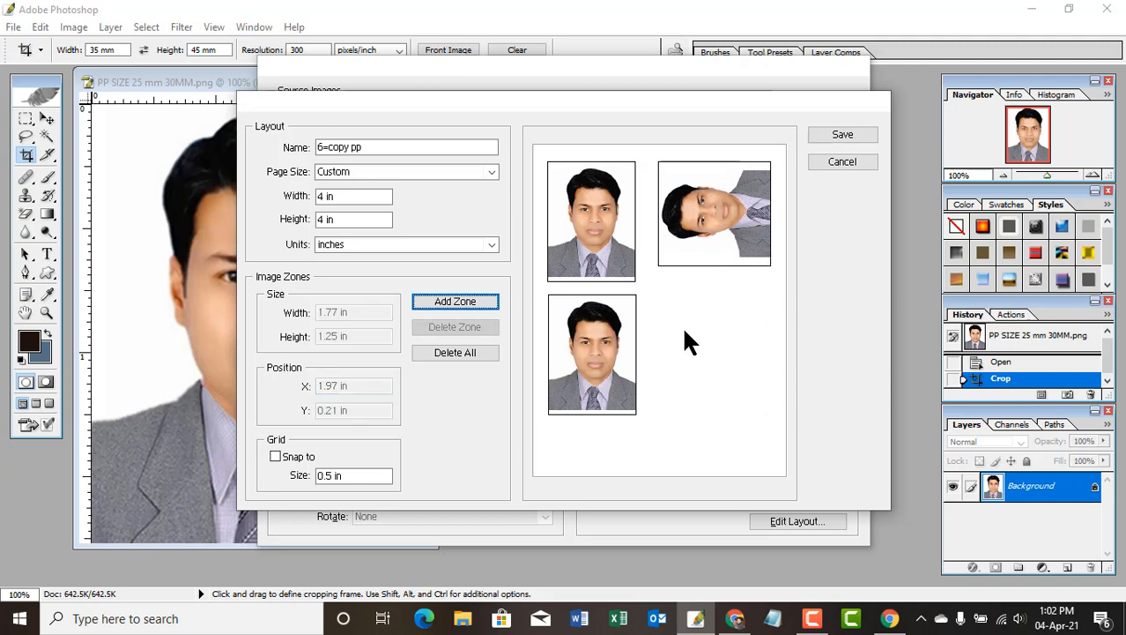
# - Add a fourth image zone in landscape orientation, with a width of 45 mm and a height of 35 mm
pyautogui.click(458, 300)
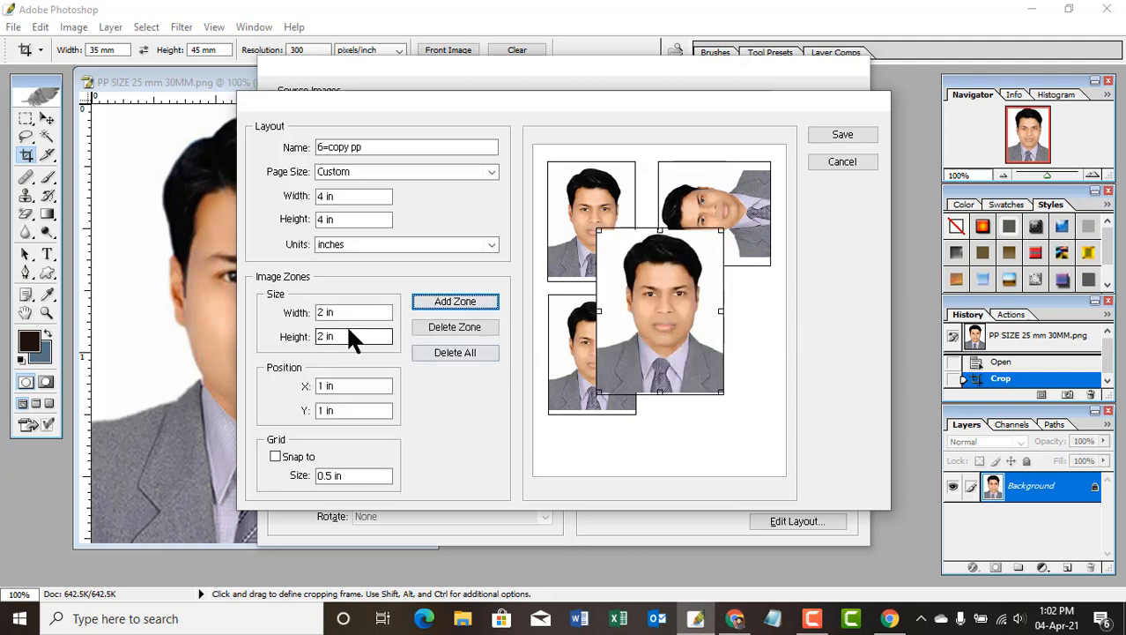
pyautogui.click(309, 312)
pyautogui.moveTo(310, 308); pyautogui.dragTo(228, 321)
pyautogui.write('45mm')
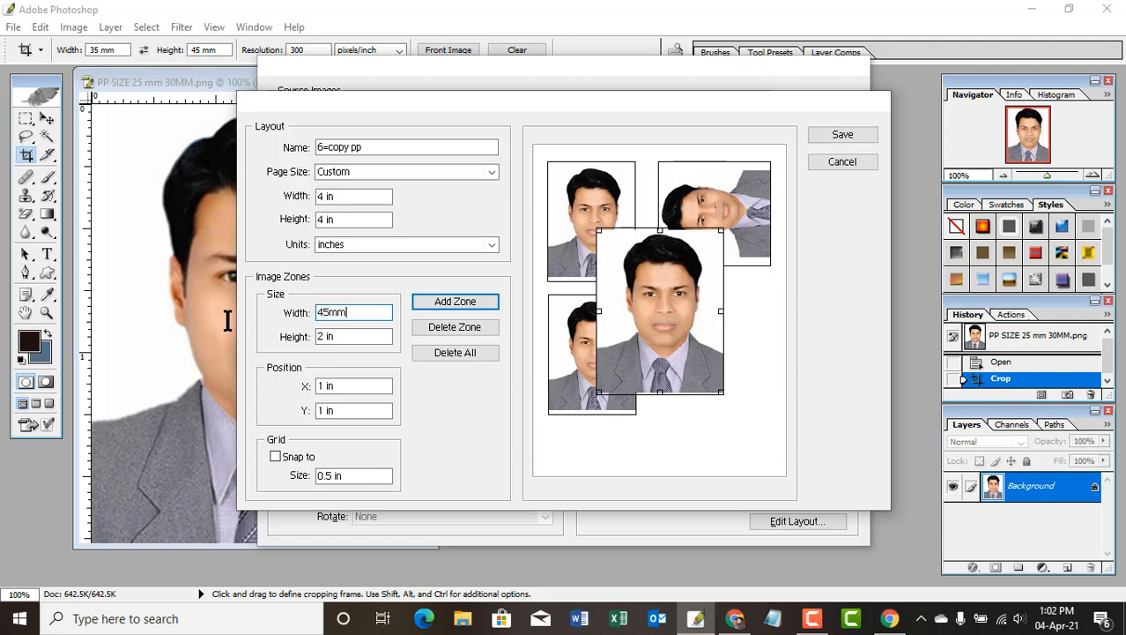
pyautogui.press('Tab')
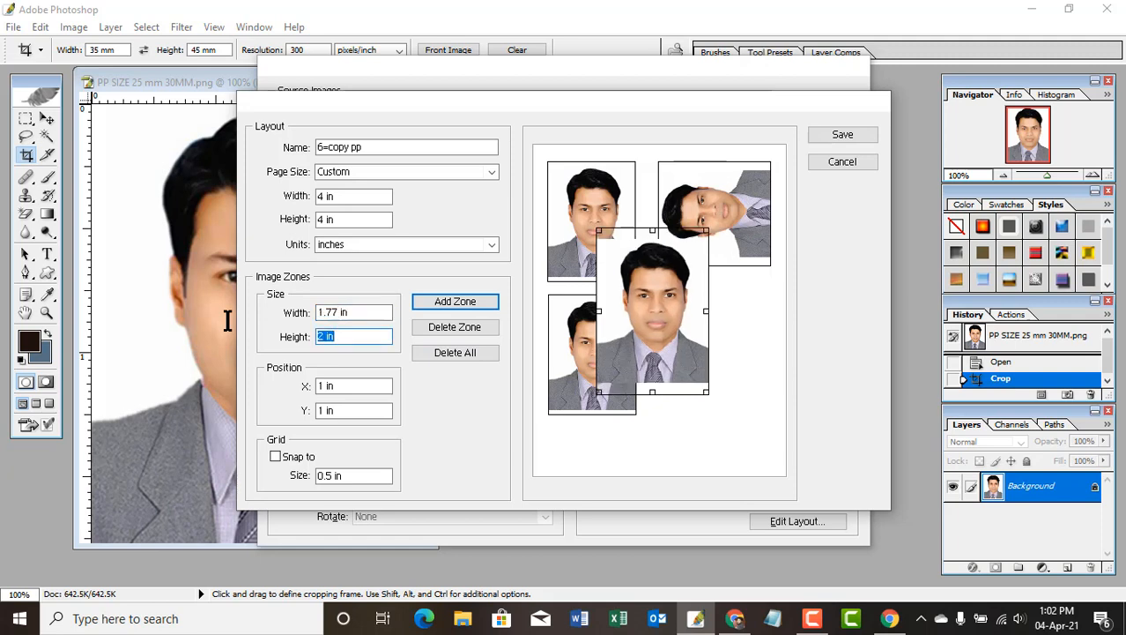
pyautogui.write('35 mm')
pyautogui.press('Tab')
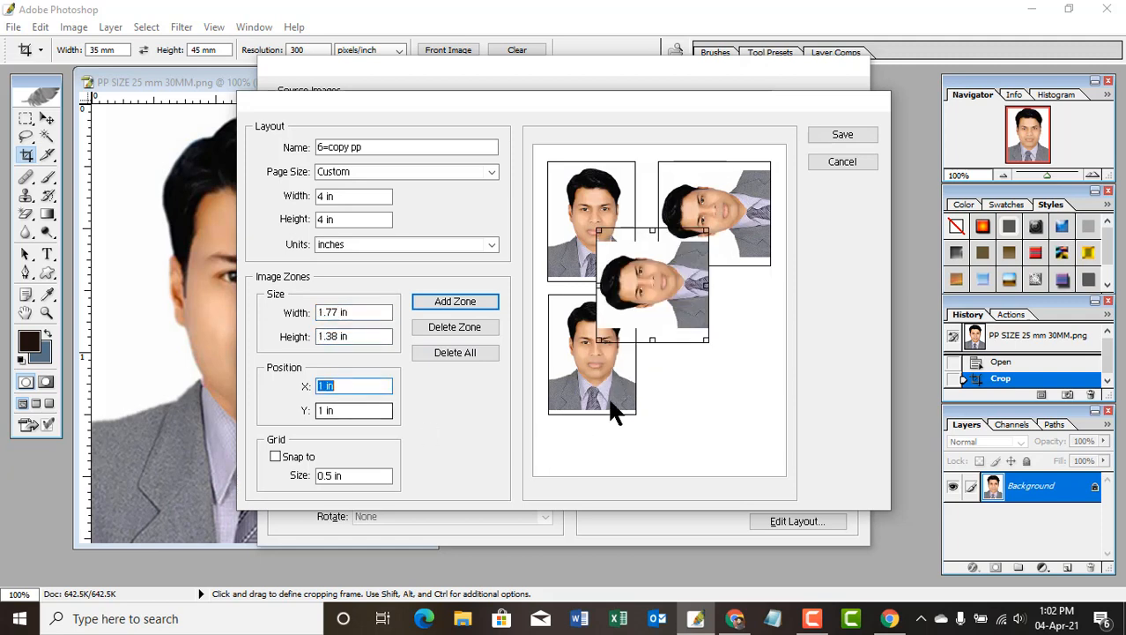
# - Place the fourth zone below the third at about X 2.03 in, Y 1.64 in, and shorten it to about 0.99 in high
pyautogui.moveTo(647, 256); pyautogui.dragTo(710, 301)
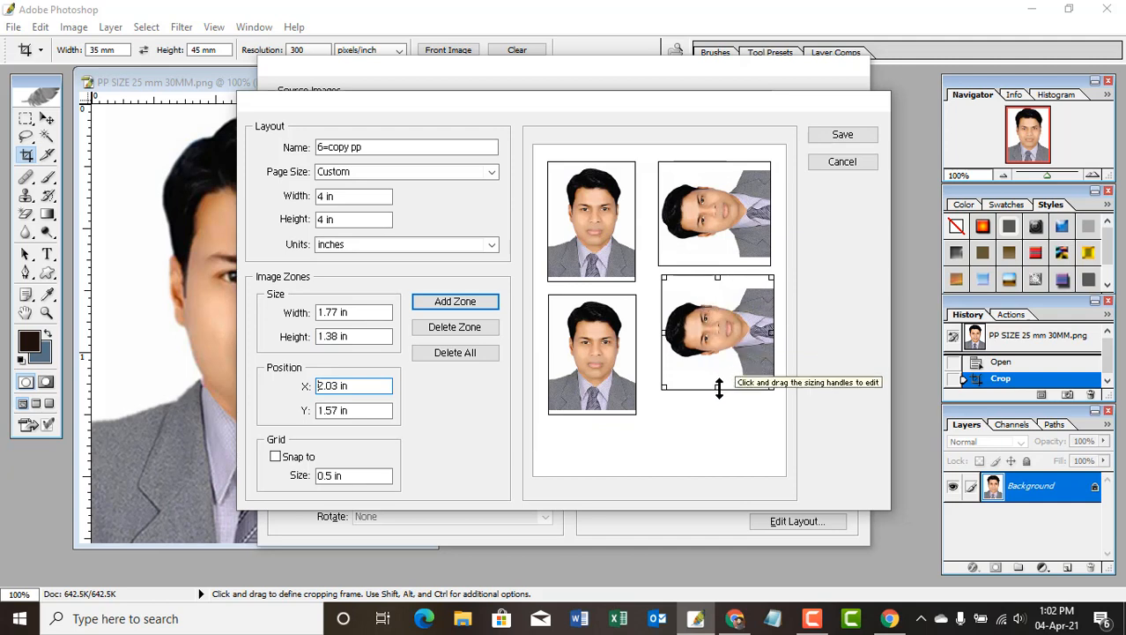
pyautogui.moveTo(718, 386); pyautogui.dragTo(717, 359)
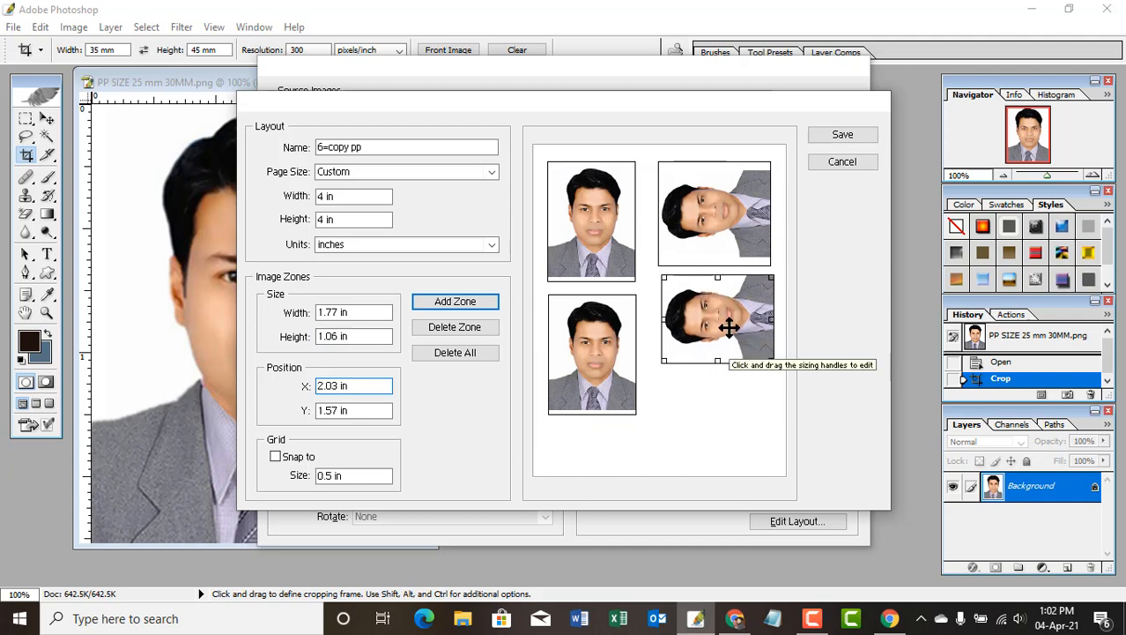
pyautogui.moveTo(717, 276); pyautogui.dragTo(721, 284)
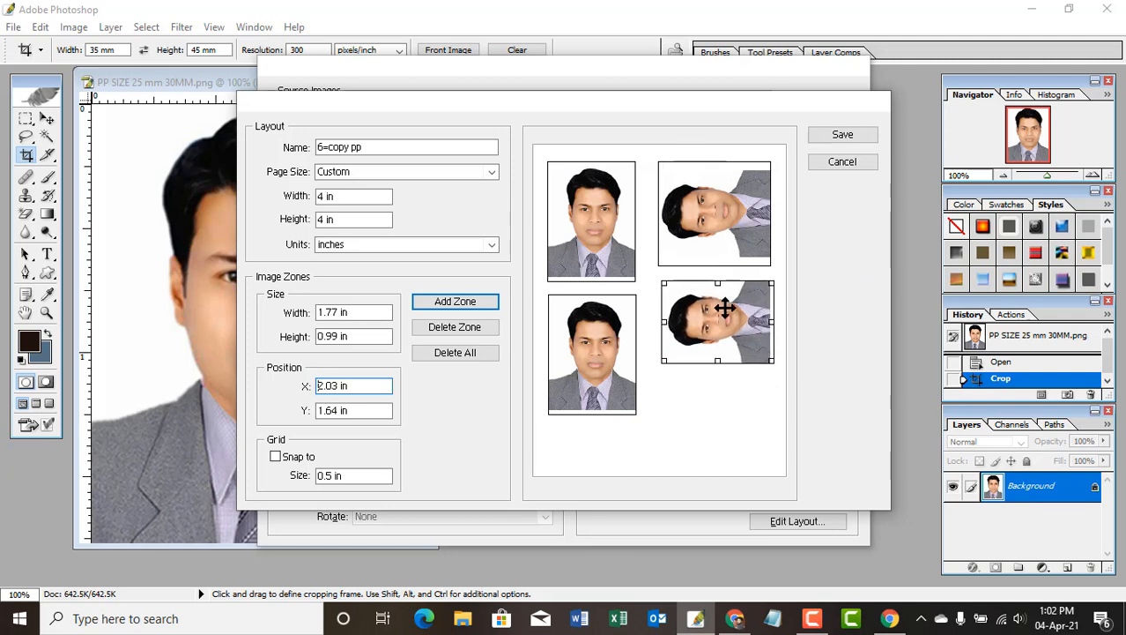
# - Shorten the third zone to about 1.07 in high and the first zone to about 1.4 in high
pyautogui.click(726, 260)
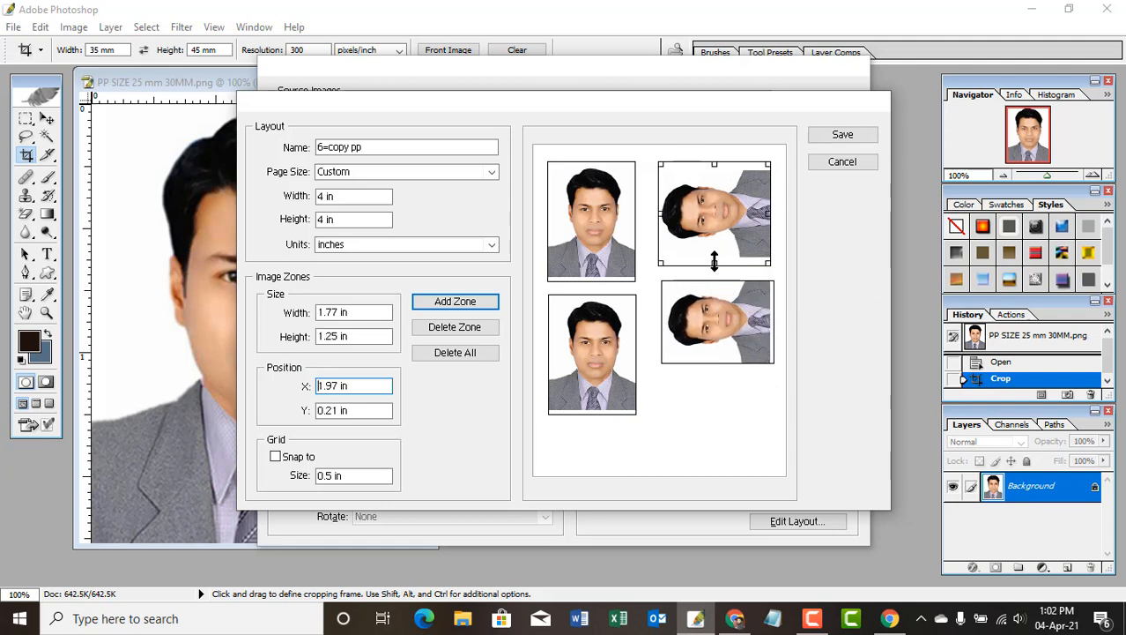
pyautogui.moveTo(714, 260); pyautogui.dragTo(715, 249)
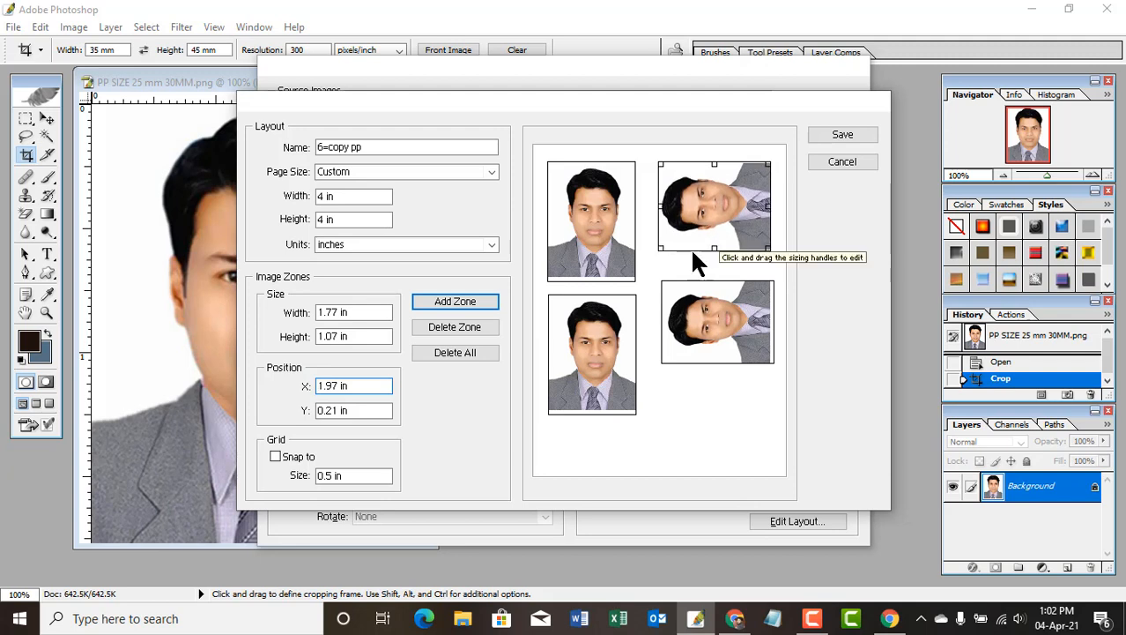
pyautogui.click(598, 285)
pyautogui.click(595, 275)
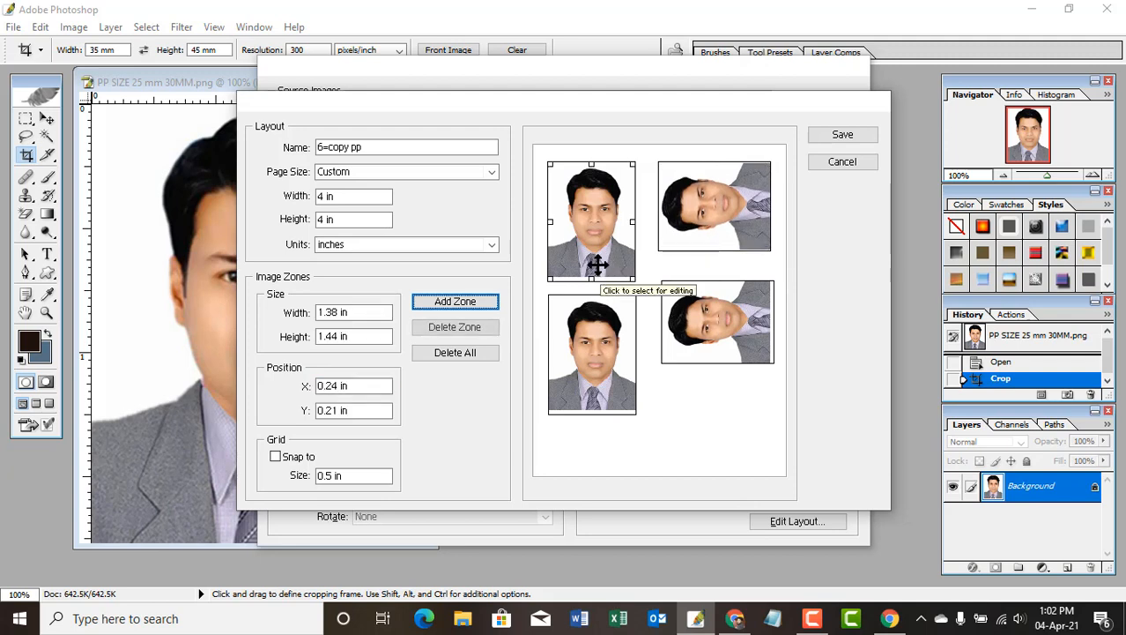
pyautogui.moveTo(592, 278)
pyautogui.mouseDown()
pyautogui.moveTo(594, 267)
pyautogui.moveTo(596, 276)
pyautogui.mouseUp()
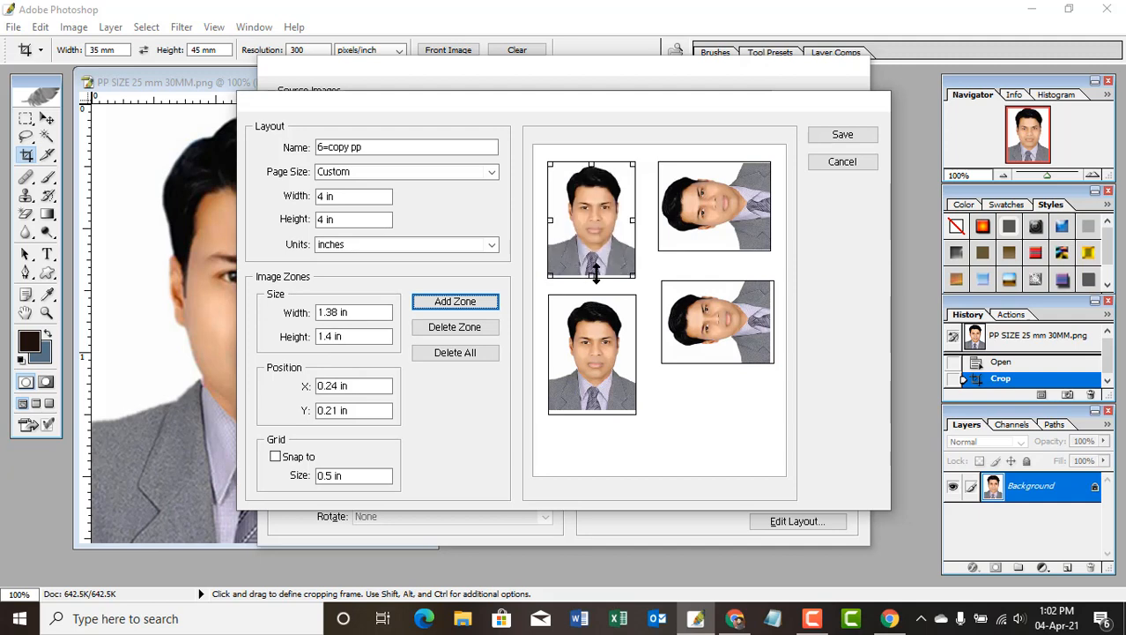
# - Move the second zone up to about X 0.24 in, Y 1.69 in, and the fourth to about X 1.99 in, Y 1.42 in
pyautogui.click(593, 361)
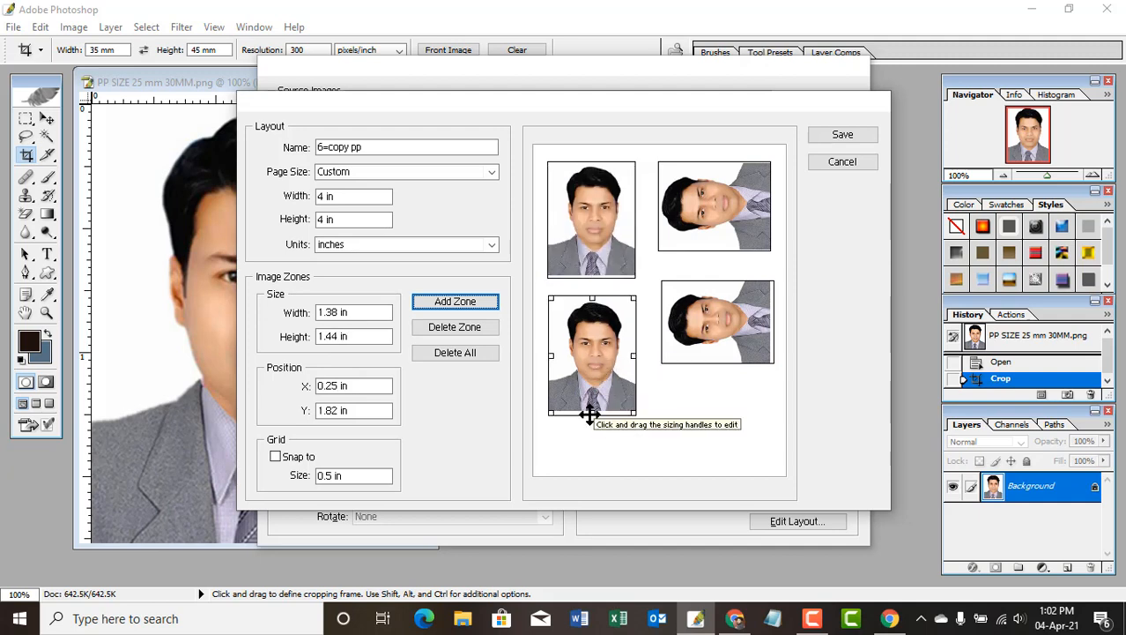
pyautogui.moveTo(591, 411); pyautogui.dragTo(594, 415)
pyautogui.moveTo(609, 365); pyautogui.dragTo(610, 354)
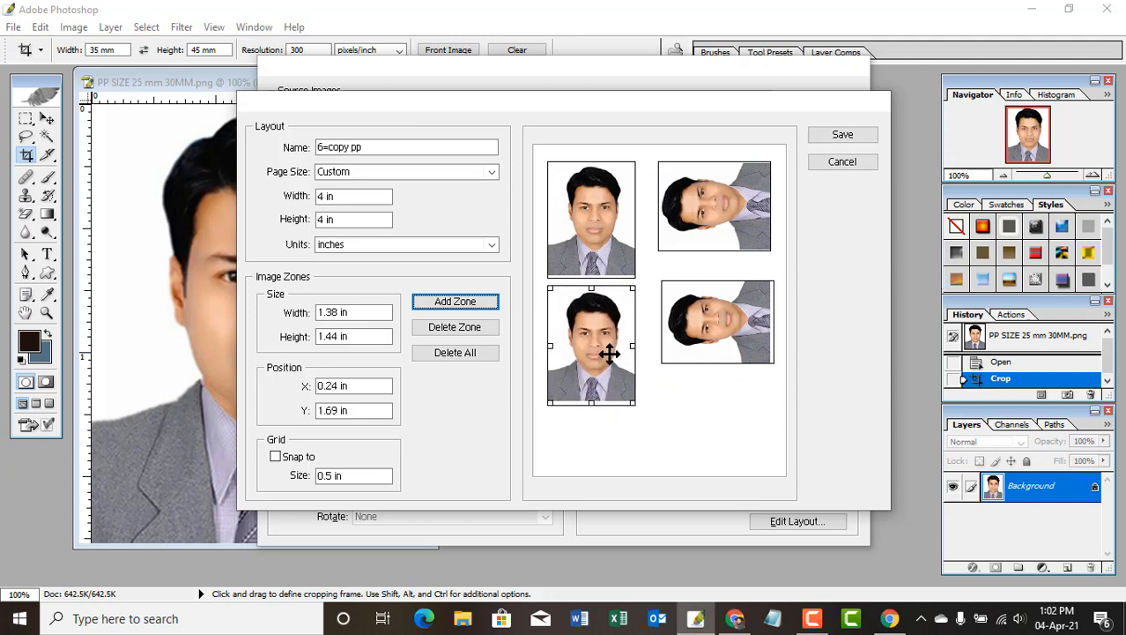
pyautogui.moveTo(726, 316); pyautogui.dragTo(724, 295)
pyautogui.click(721, 239)
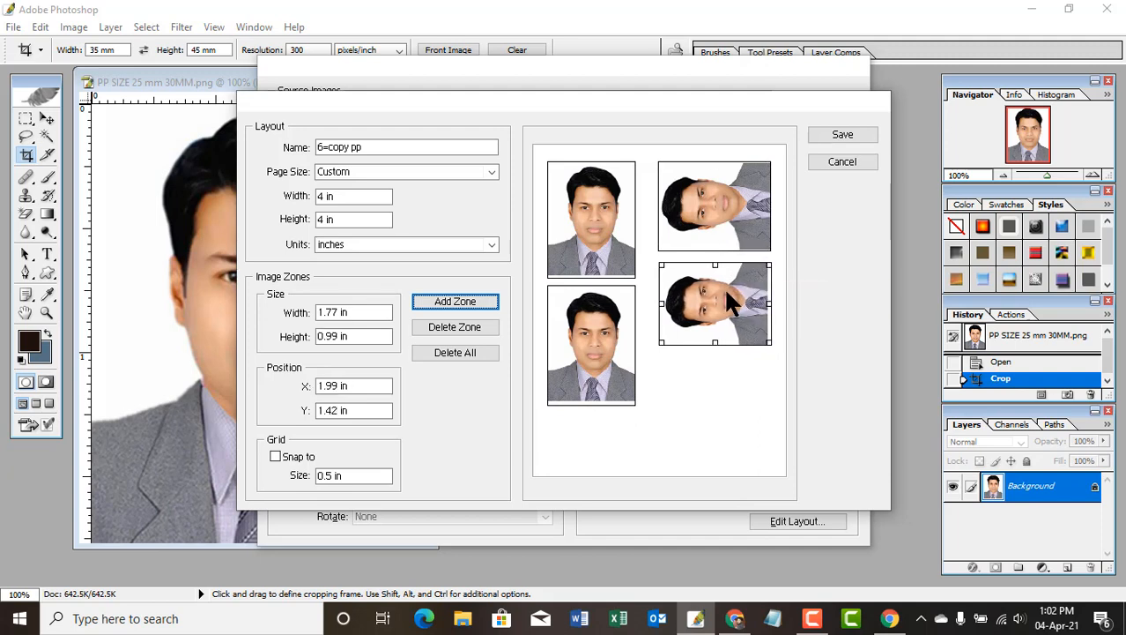
pyautogui.click(718, 371)
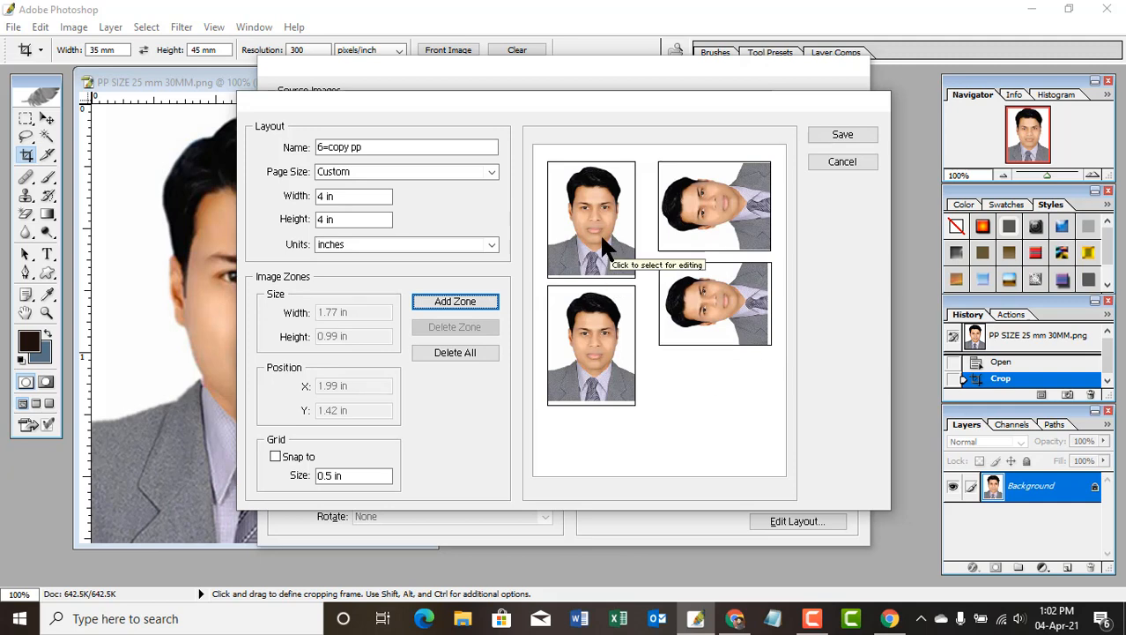
# - Shift all four zones up, to about Y 0.14 in and 1.63 in for the portrait pair, 0.15 in and 1.32 in for the landscape pair
pyautogui.moveTo(597, 223); pyautogui.dragTo(596, 215)
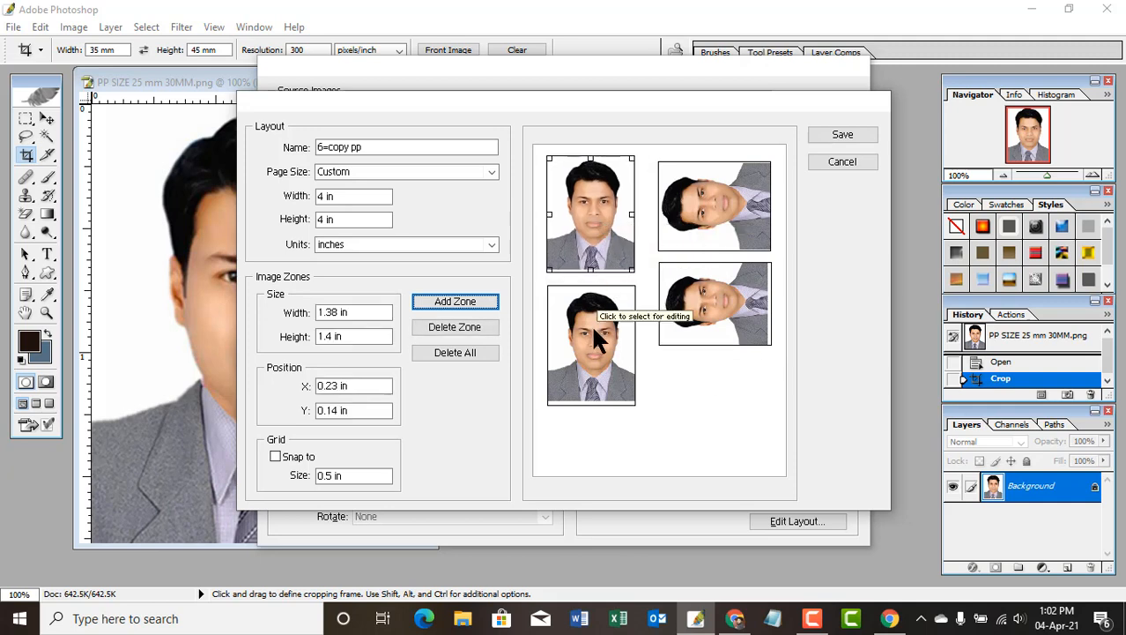
pyautogui.moveTo(596, 339); pyautogui.dragTo(598, 333)
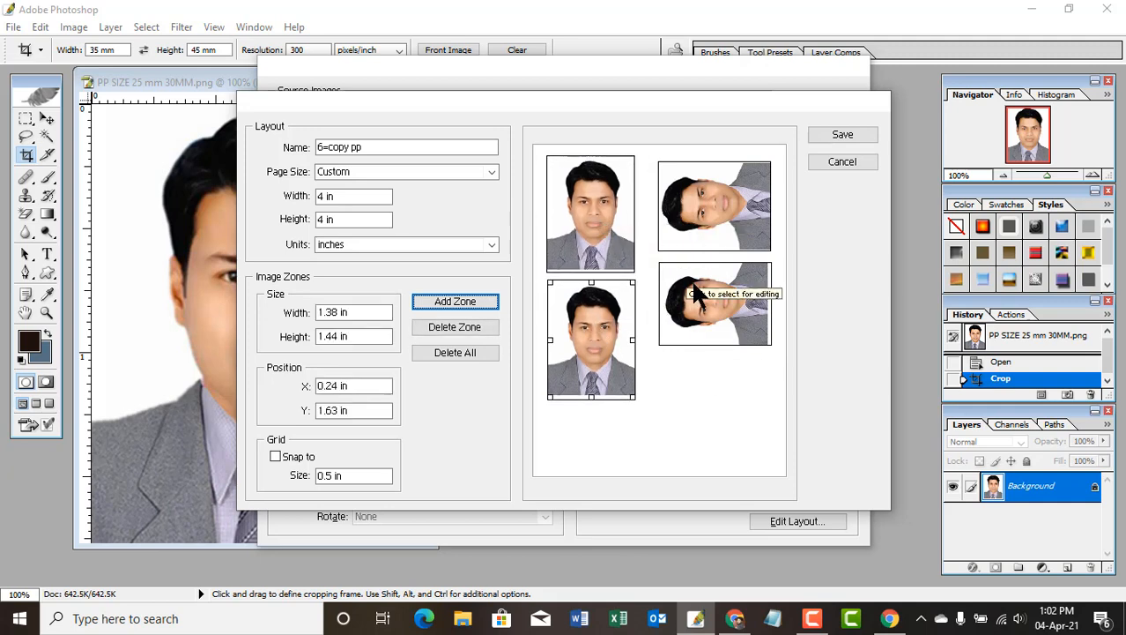
pyautogui.moveTo(730, 212); pyautogui.dragTo(729, 208)
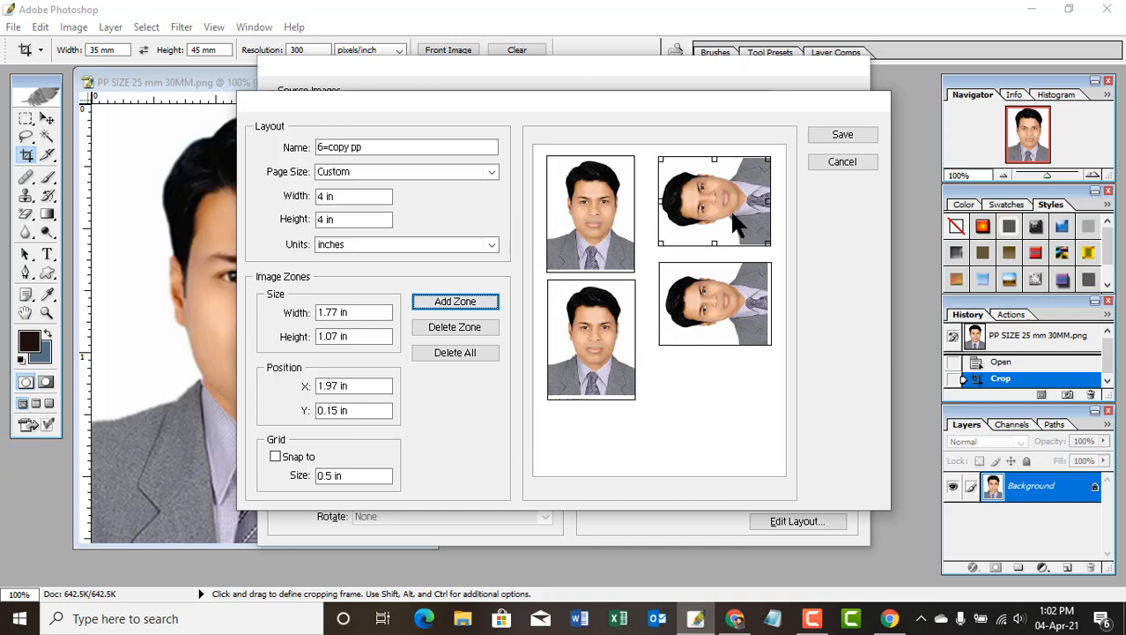
pyautogui.moveTo(723, 280); pyautogui.dragTo(723, 271)
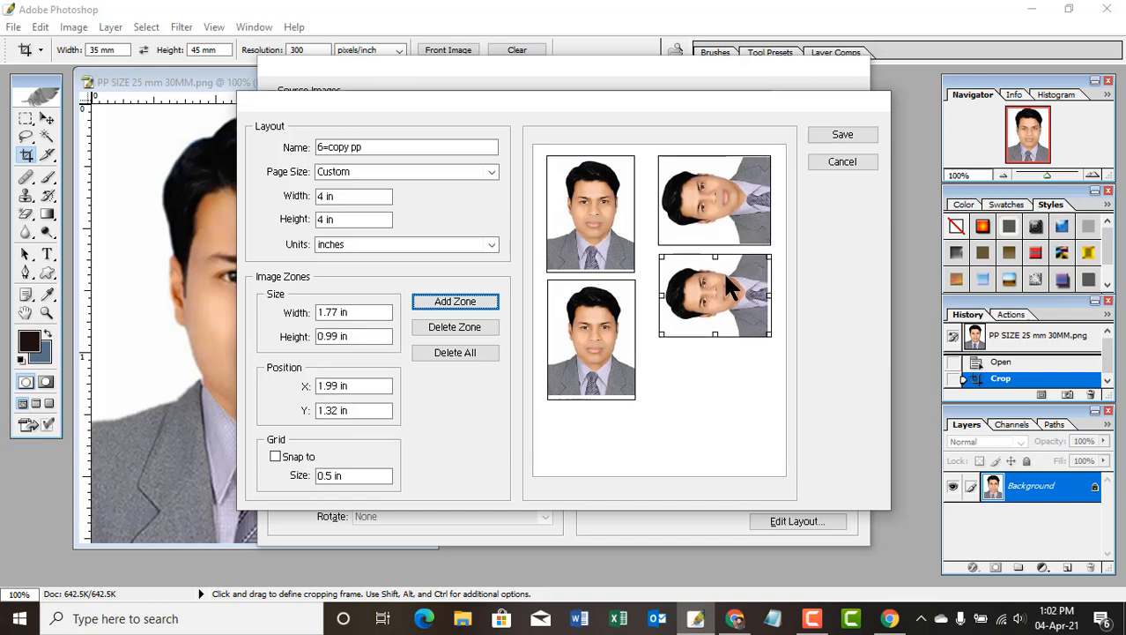
# - Add a fifth image zone in portrait orientation, with a width of 35 mm and a height of 45 mm
pyautogui.click(454, 302)
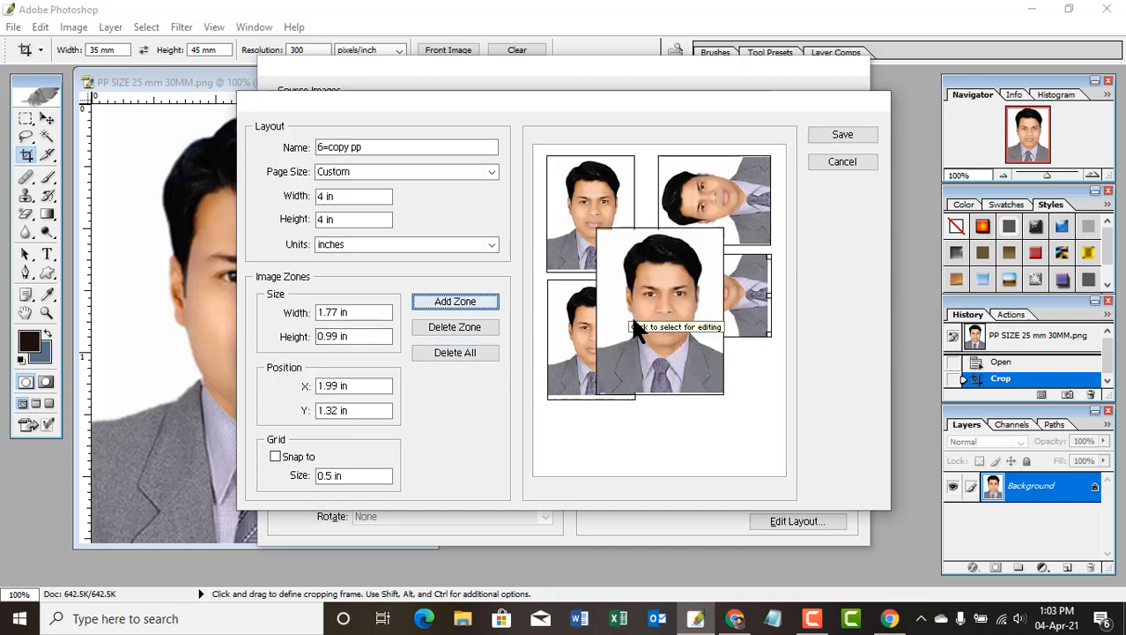
pyautogui.click(638, 328)
pyautogui.moveTo(360, 312); pyautogui.dragTo(279, 327)
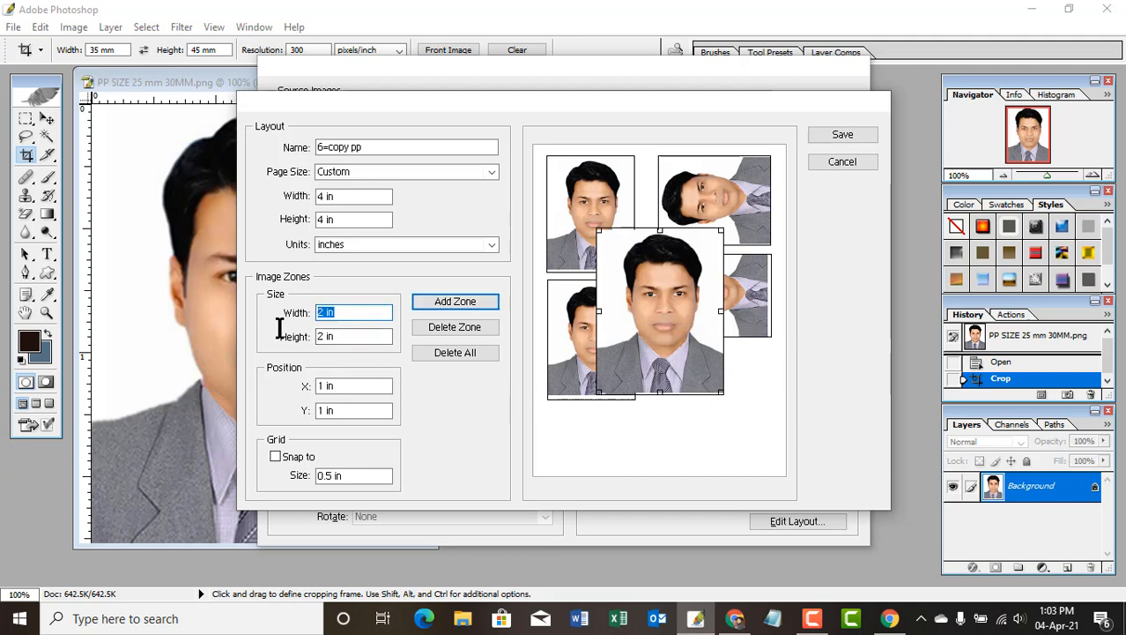
pyautogui.write('35mm')
pyautogui.press('Tab')
pyautogui.write('4')
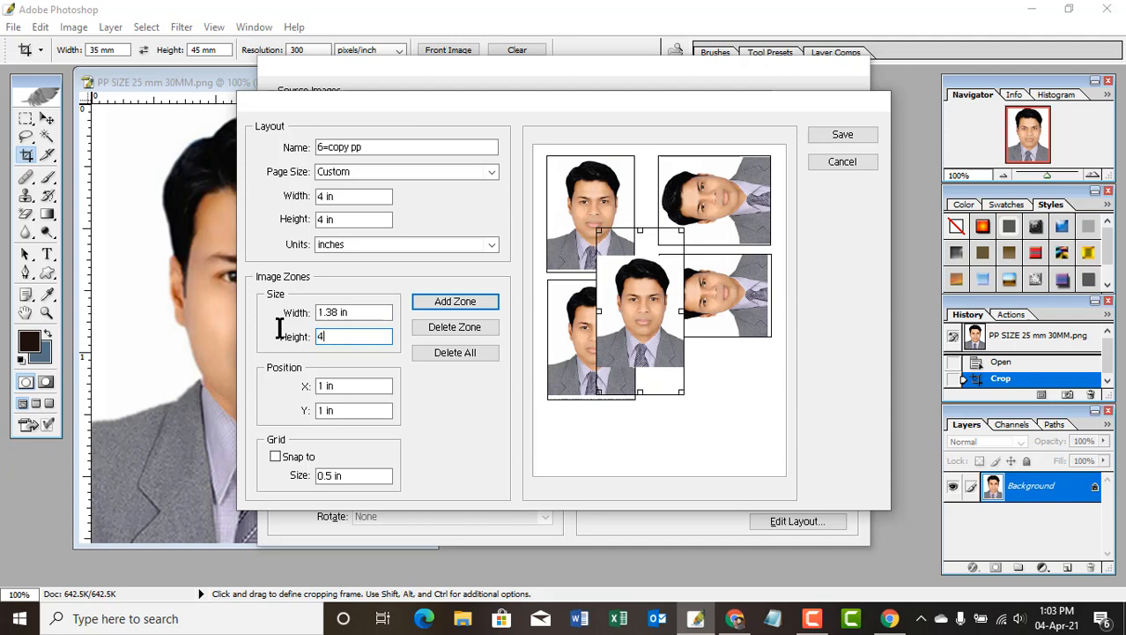
pyautogui.write('5 mm')
pyautogui.press('Tab')
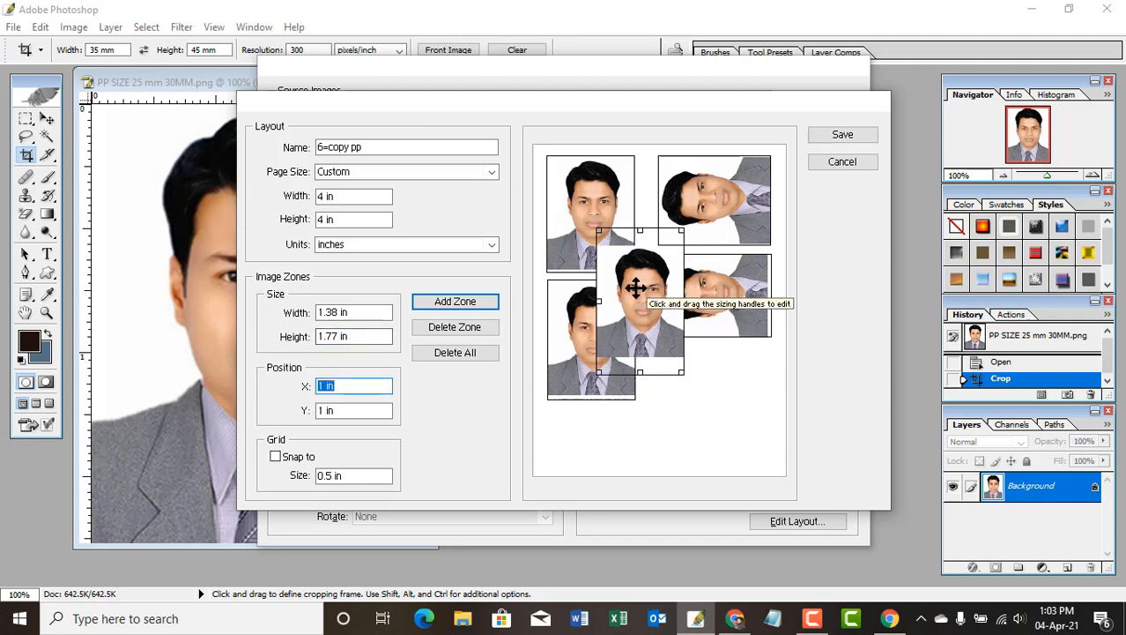
# - Shorten the fifth zone to about 1.41 in high and place it in the page's lower-right area at about X 2.38 in, Y 2.38 in
pyautogui.moveTo(643, 299); pyautogui.dragTo(744, 399)
pyautogui.moveTo(742, 334); pyautogui.dragTo(743, 362)
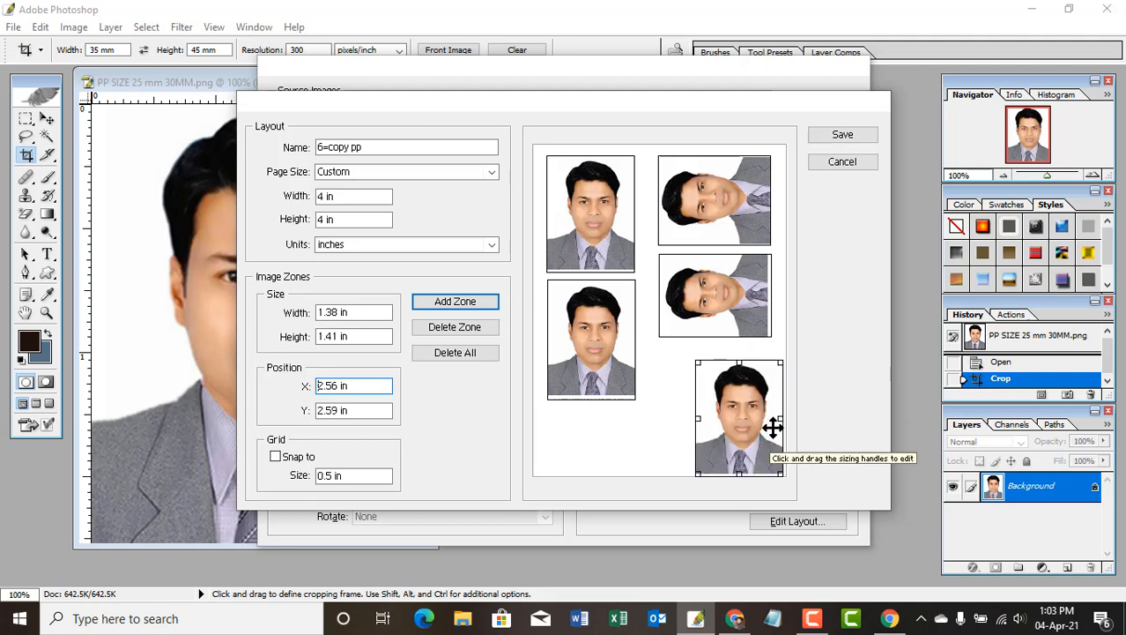
pyautogui.moveTo(743, 434); pyautogui.dragTo(732, 421)
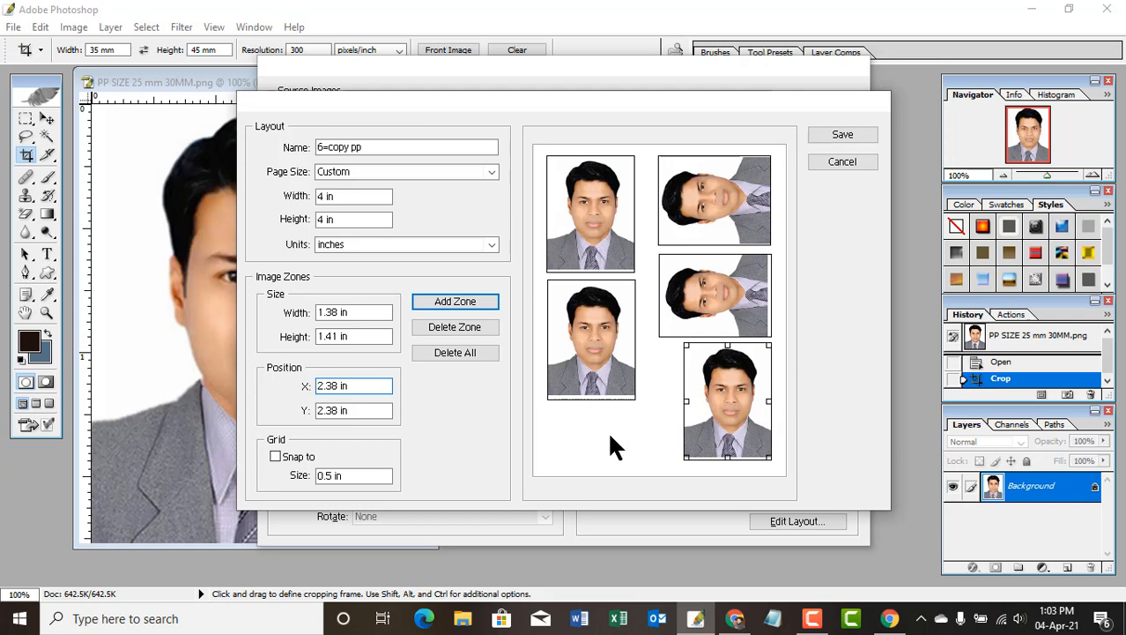
# - Set the layout's page width to 6 in, keeping the 4 in height
pyautogui.moveTo(327, 218); pyautogui.dragTo(302, 220)
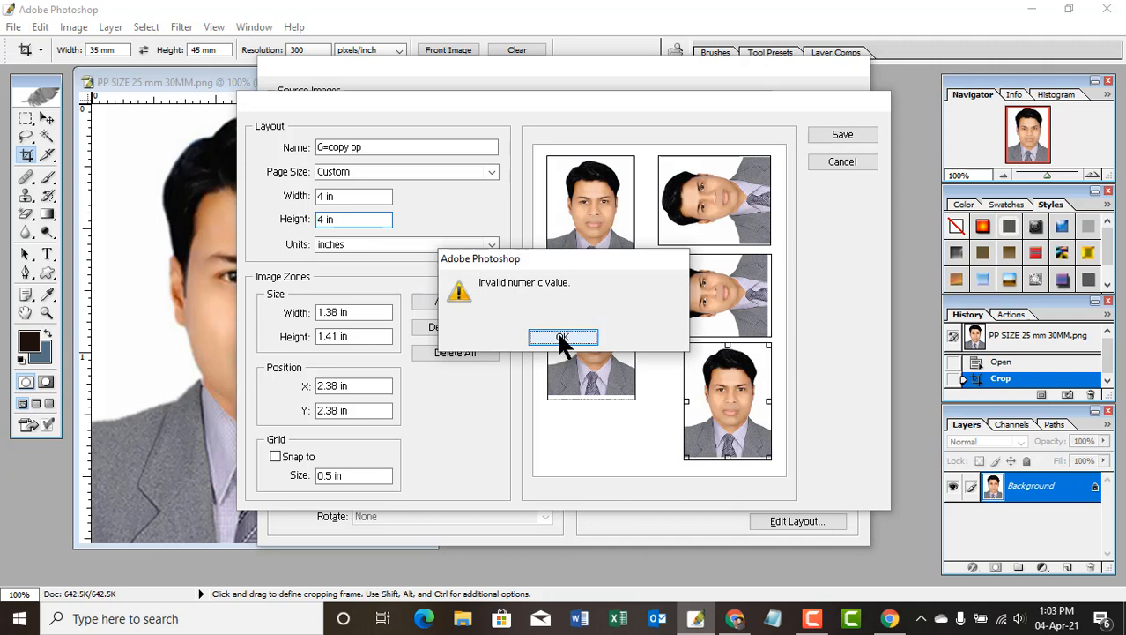
pyautogui.click(561, 335)
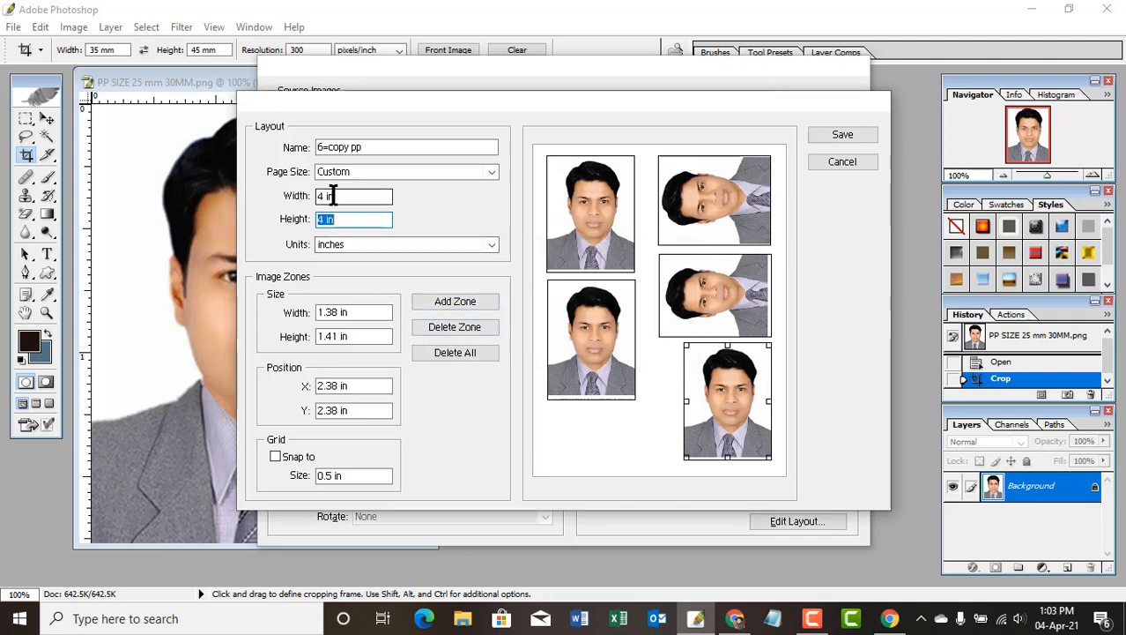
pyautogui.moveTo(324, 195); pyautogui.dragTo(297, 194)
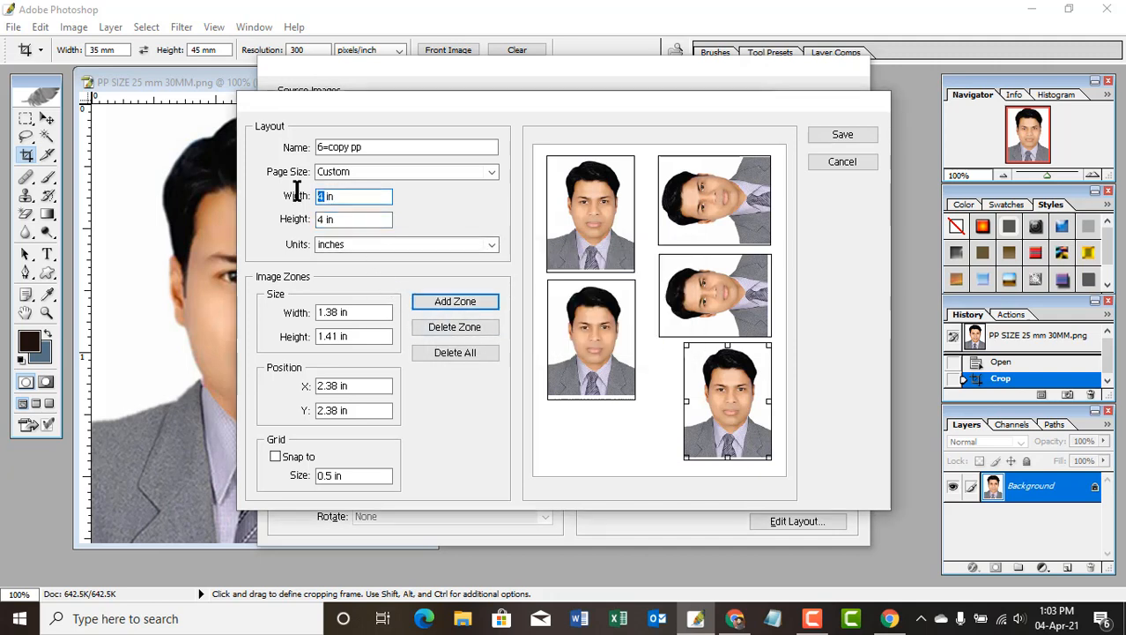
pyautogui.write('6')
pyautogui.press('Tab')
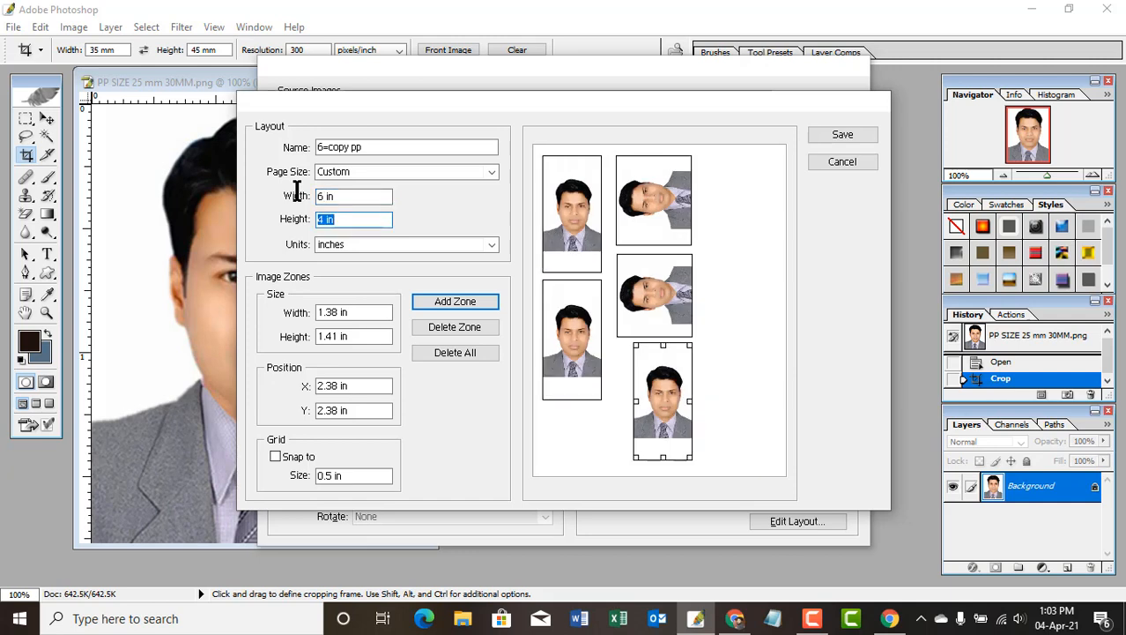
pyautogui.press('Tab')
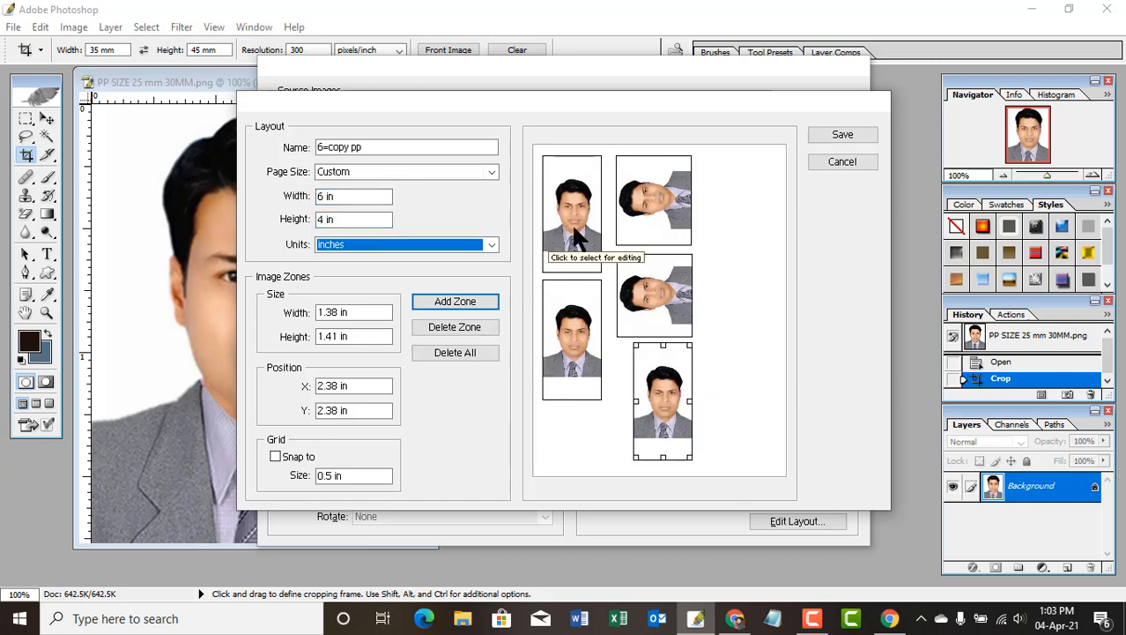
pyautogui.click(655, 212)
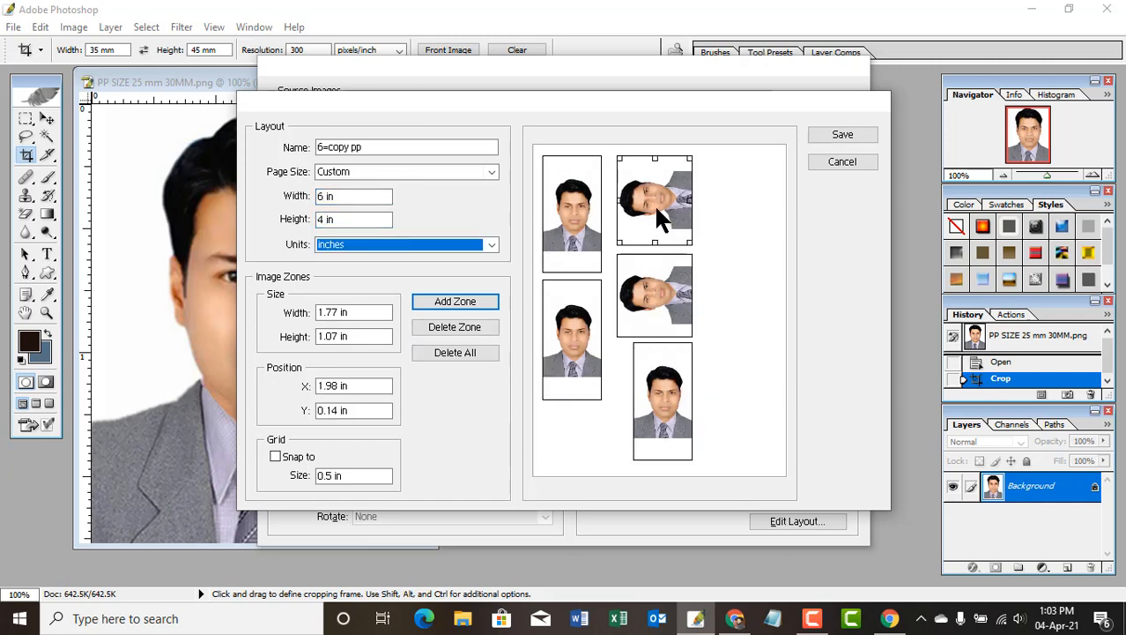
# - Delete all image zones and set the layout's page size to 4 in wide and 6 in high
pyautogui.click(464, 355)
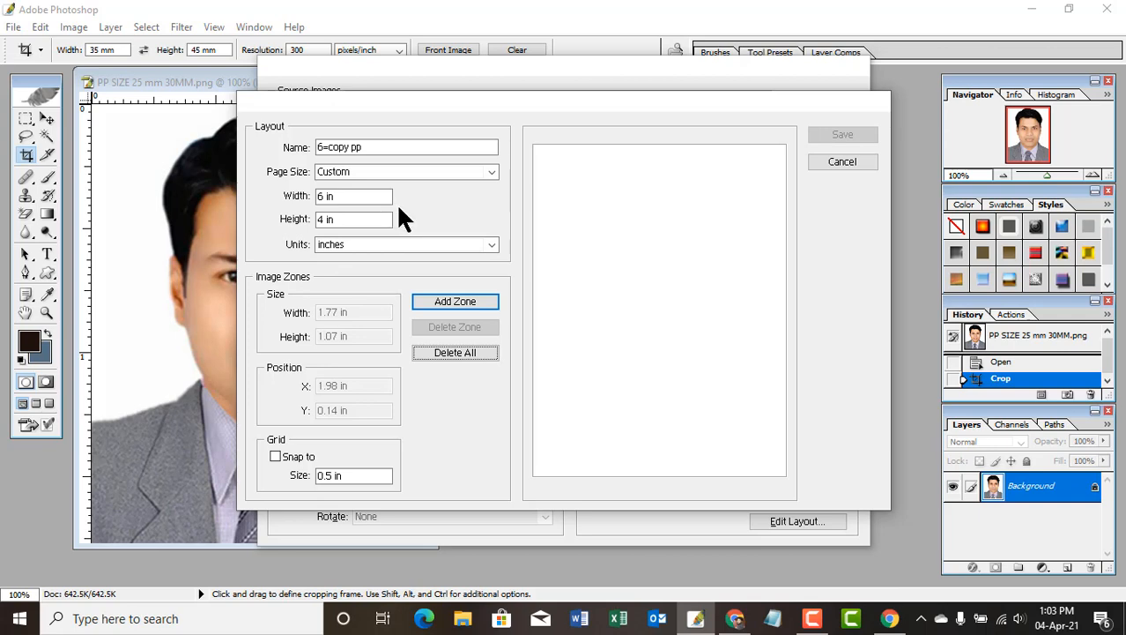
pyautogui.click(343, 196)
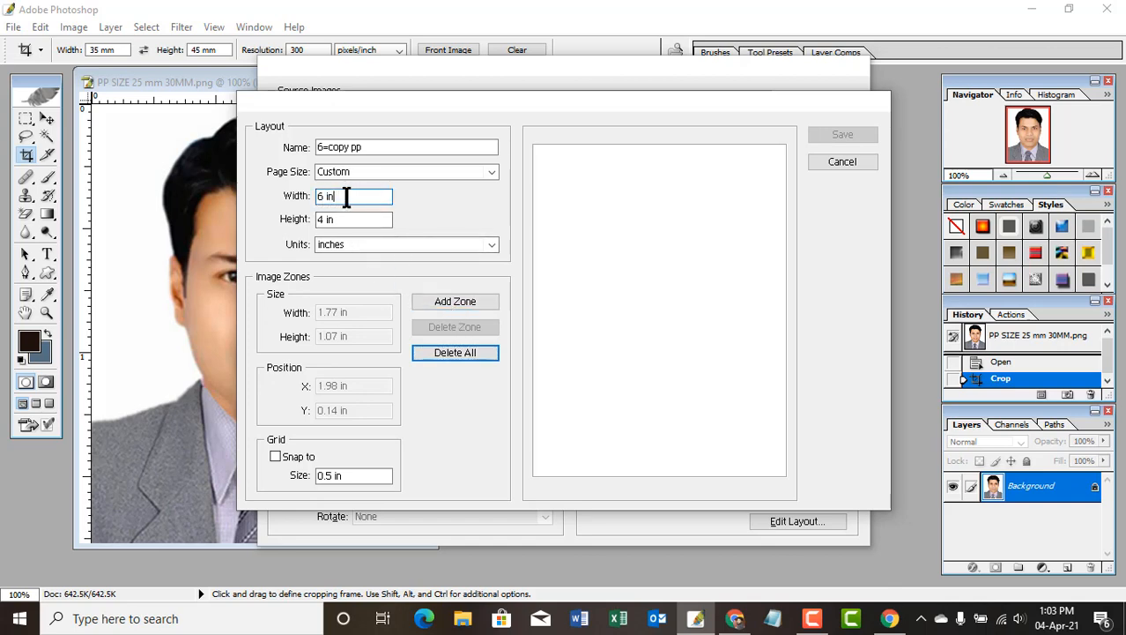
pyautogui.moveTo(346, 195); pyautogui.dragTo(308, 231)
pyautogui.press('BackSpace')
pyautogui.click(556, 333)
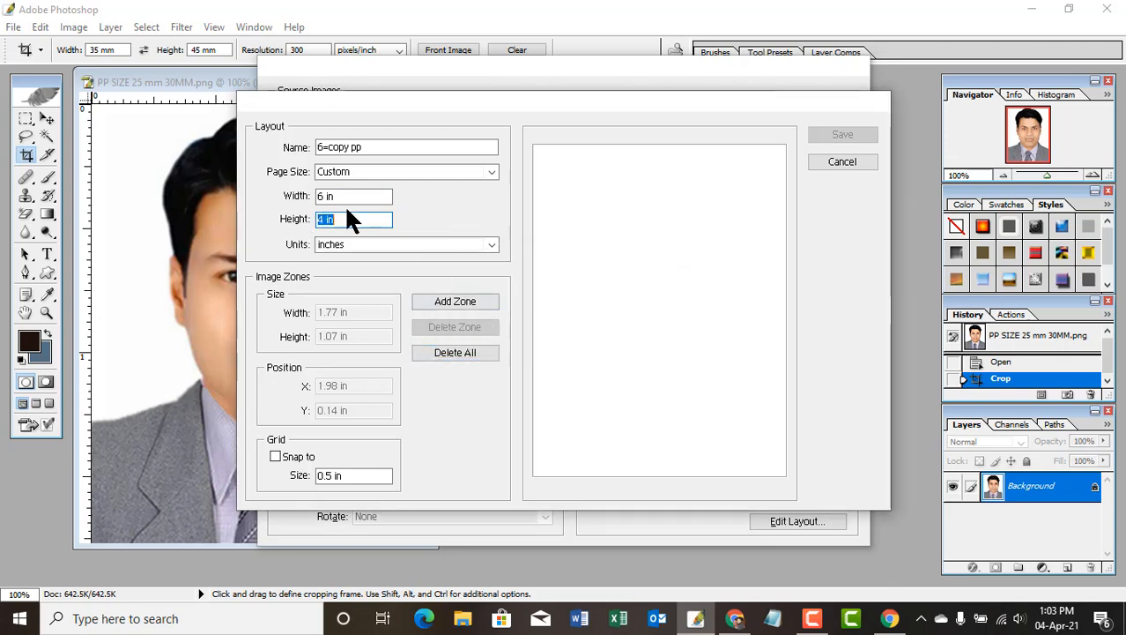
pyautogui.moveTo(326, 196); pyautogui.dragTo(315, 196)
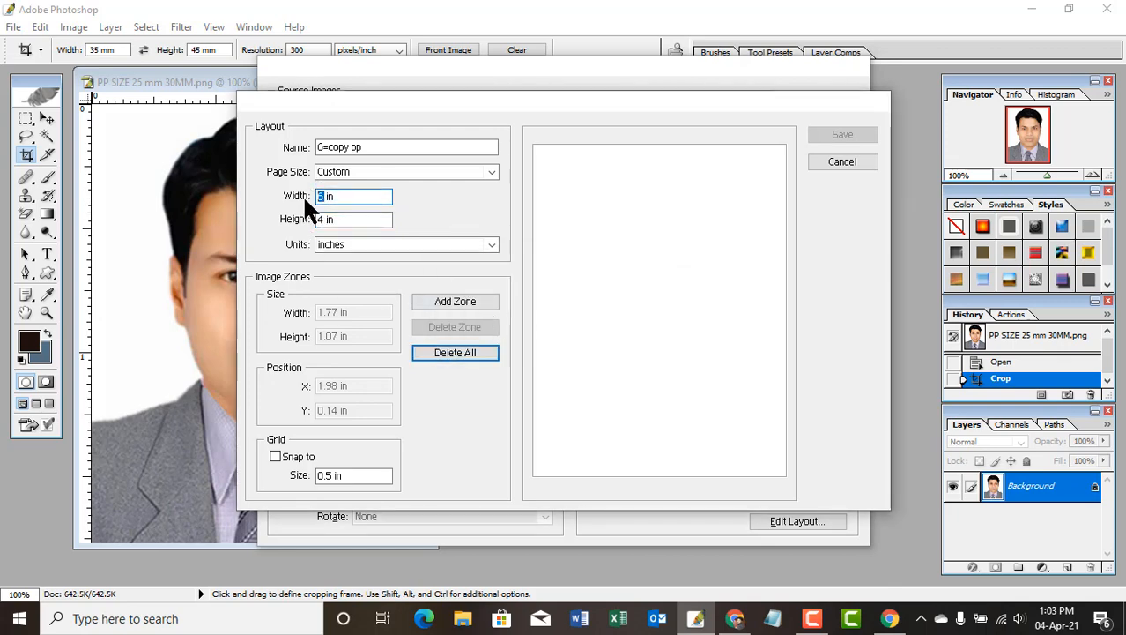
pyautogui.write('4')
pyautogui.press('Tab')
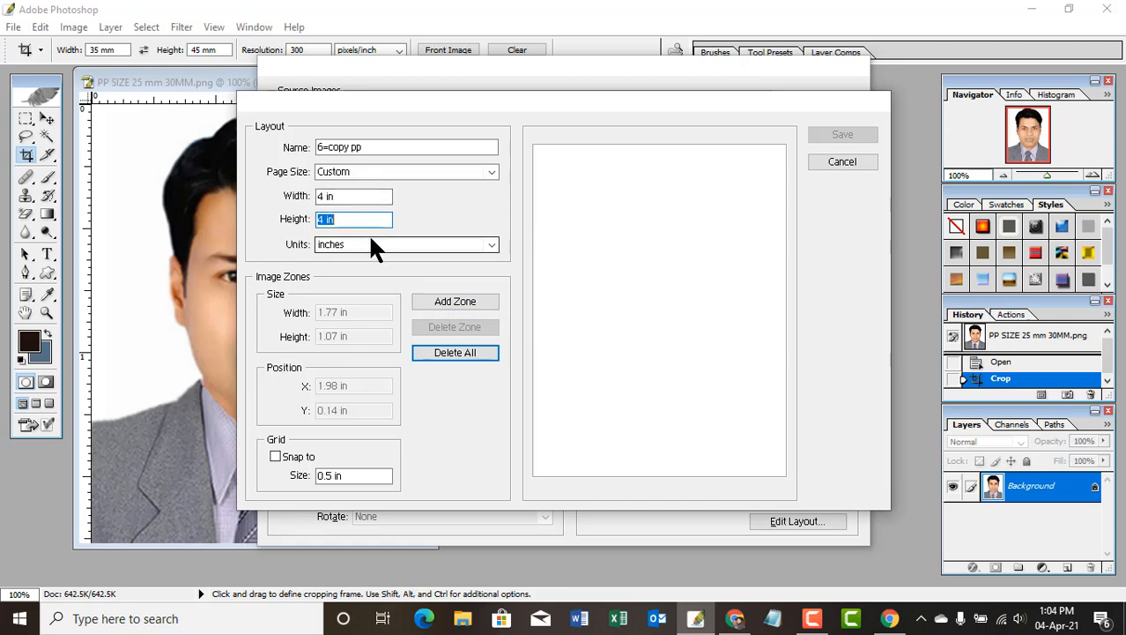
pyautogui.moveTo(327, 218); pyautogui.dragTo(306, 219)
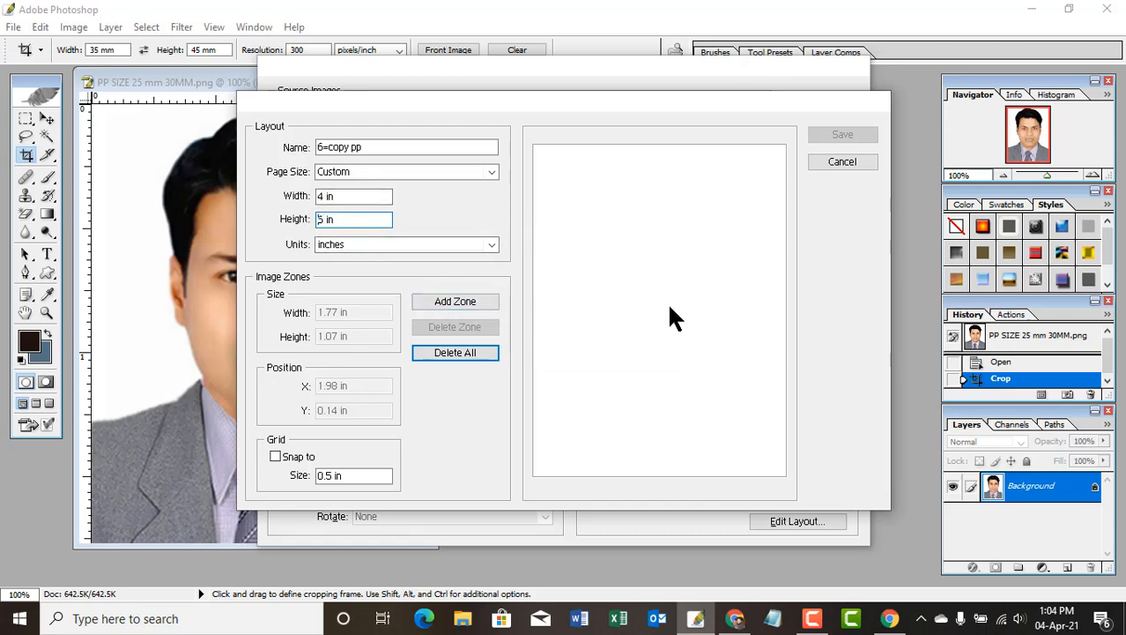
# - Add an image zone 35 mm wide and 45 mm high and place it in the page's upper-left corner
pyautogui.click(458, 300)
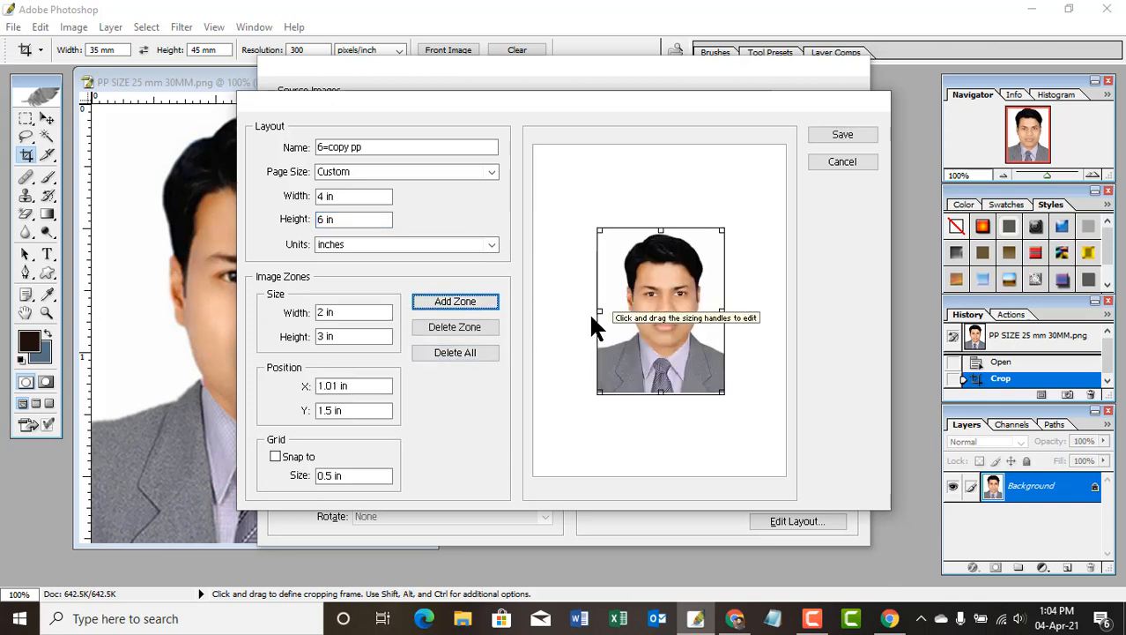
pyautogui.moveTo(371, 314); pyautogui.dragTo(261, 328)
pyautogui.write('3')
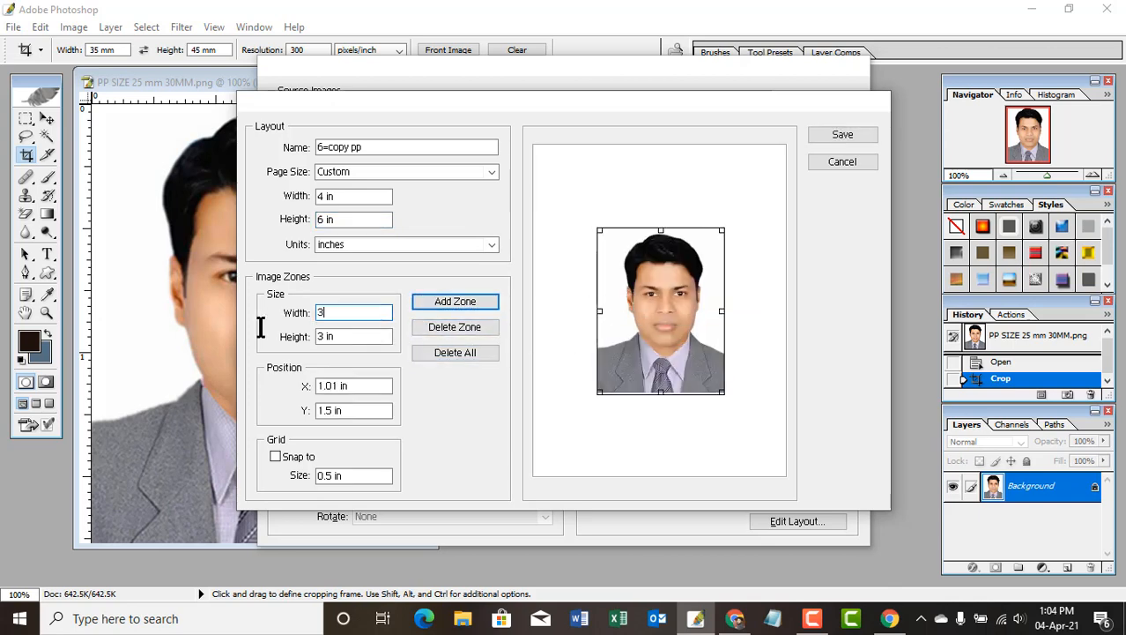
pyautogui.write('5 mm')
pyautogui.press('Tab')
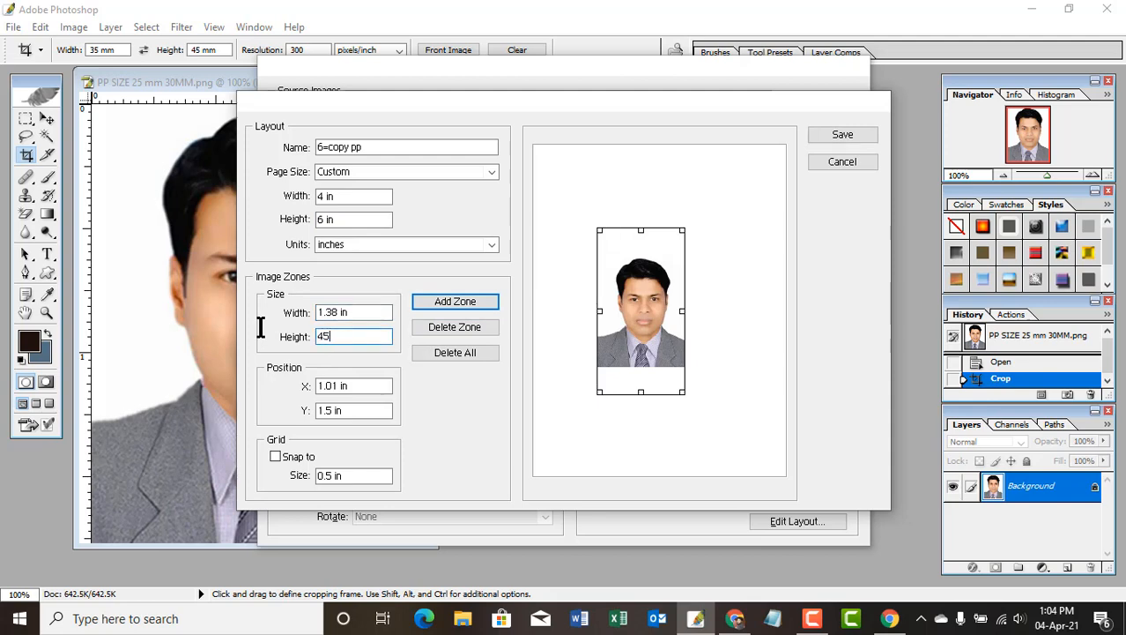
pyautogui.press('Tab')
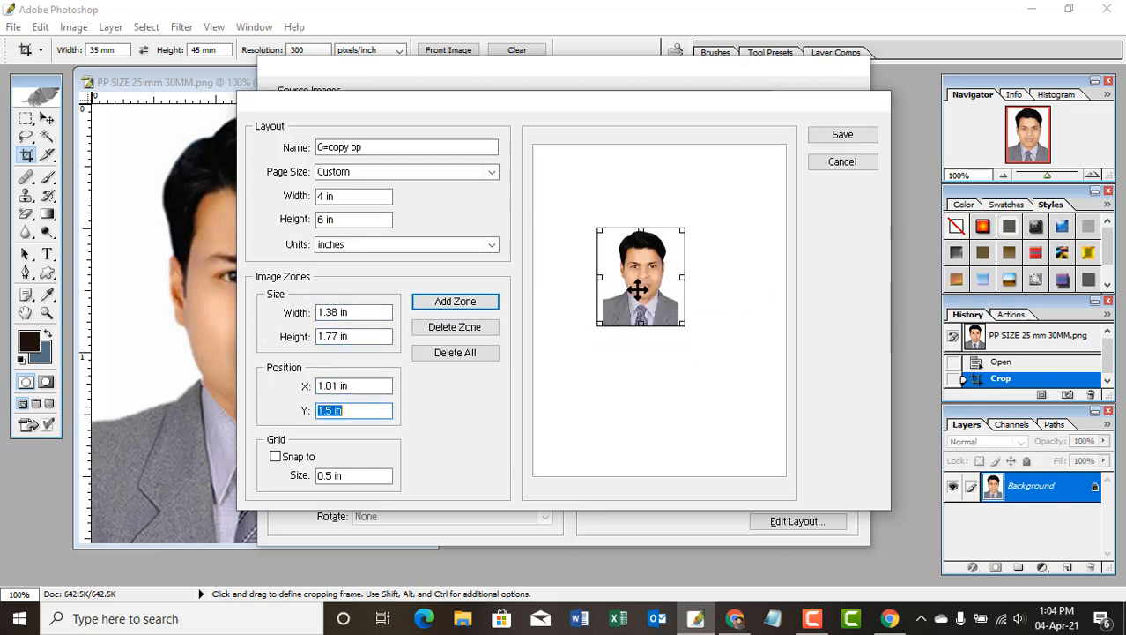
pyautogui.moveTo(657, 301); pyautogui.dragTo(603, 227)
pyautogui.click(665, 300)
# - Add a second 35 mm by 45 mm portrait zone and place it directly below the first, at about X 0.19 in, Y 2.18 in
pyautogui.click(465, 301)
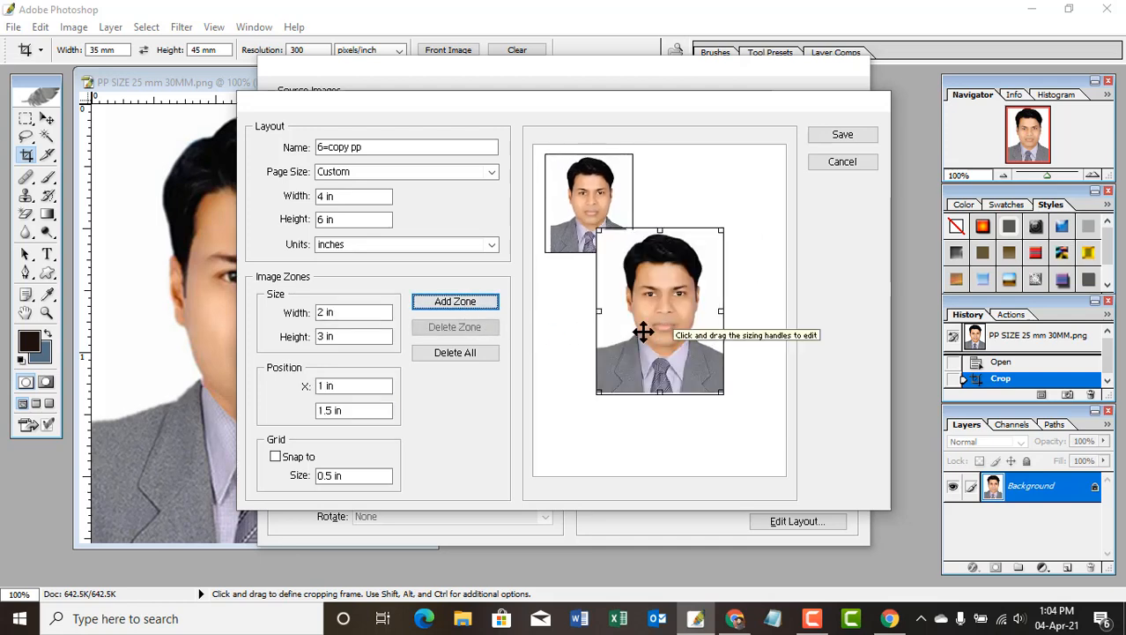
pyautogui.click(357, 313)
pyautogui.write('4')
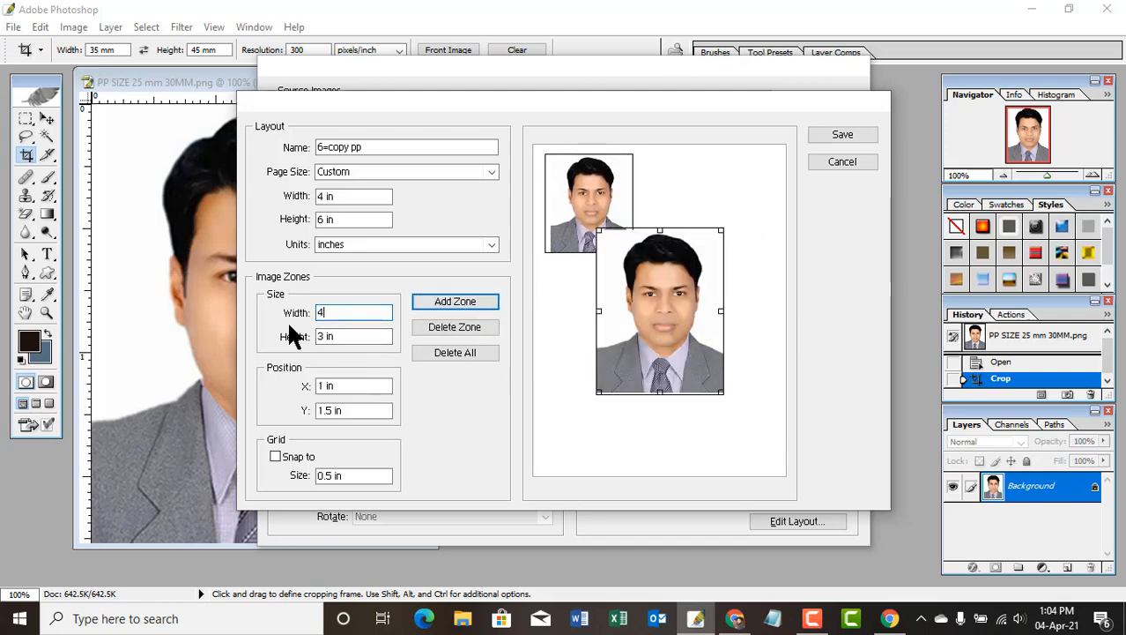
pyautogui.press('BackSpace')
pyautogui.write('35mm')
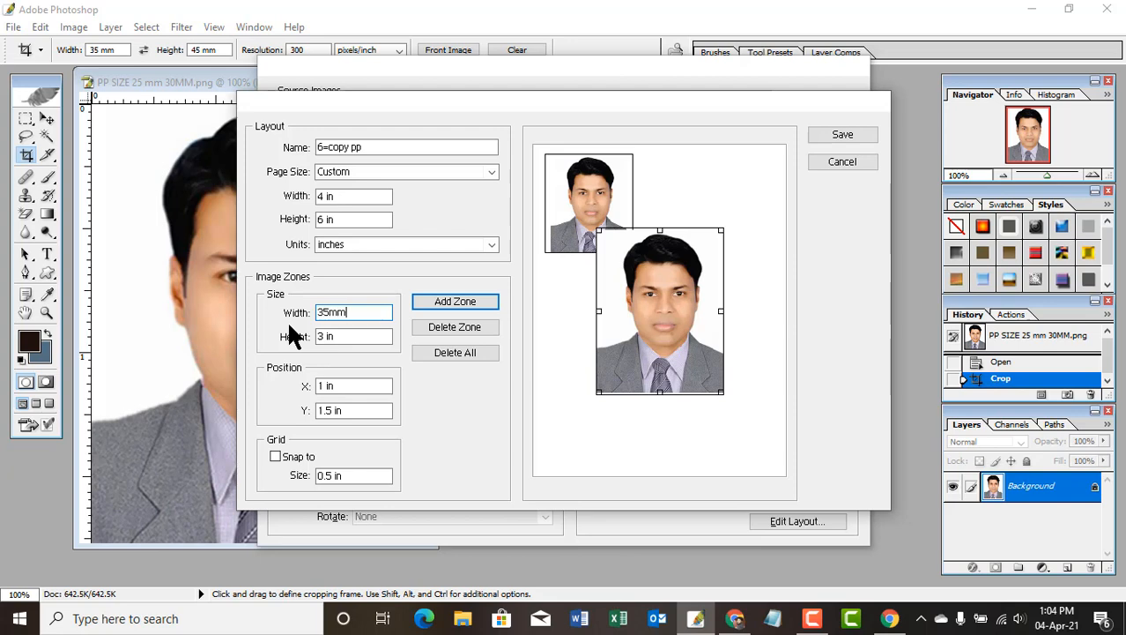
pyautogui.press('Tab')
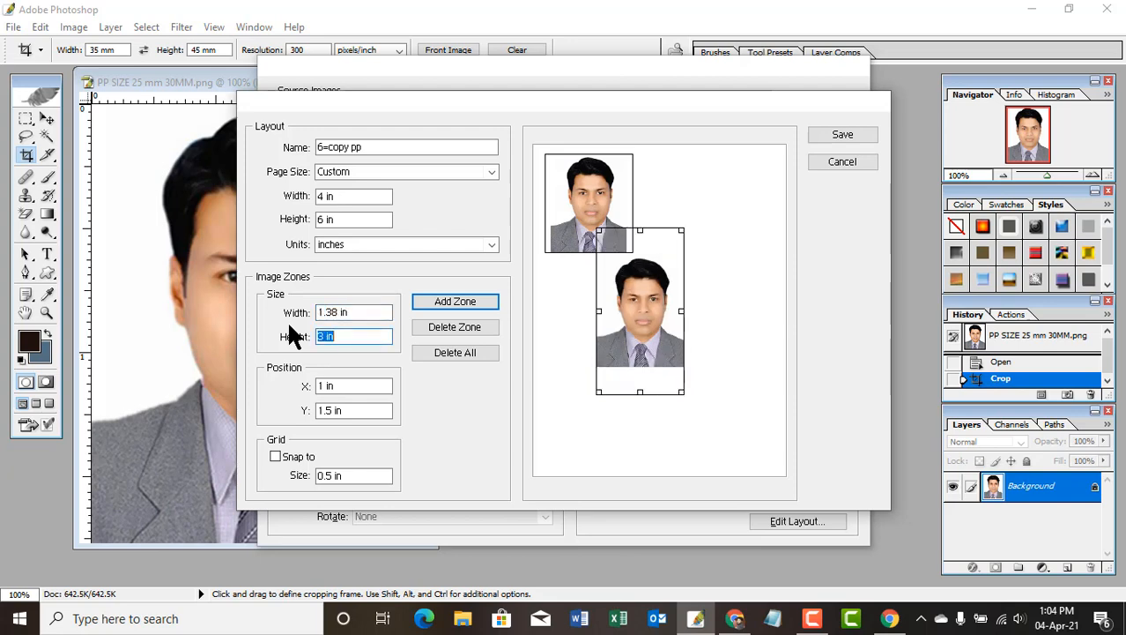
pyautogui.write('45m')
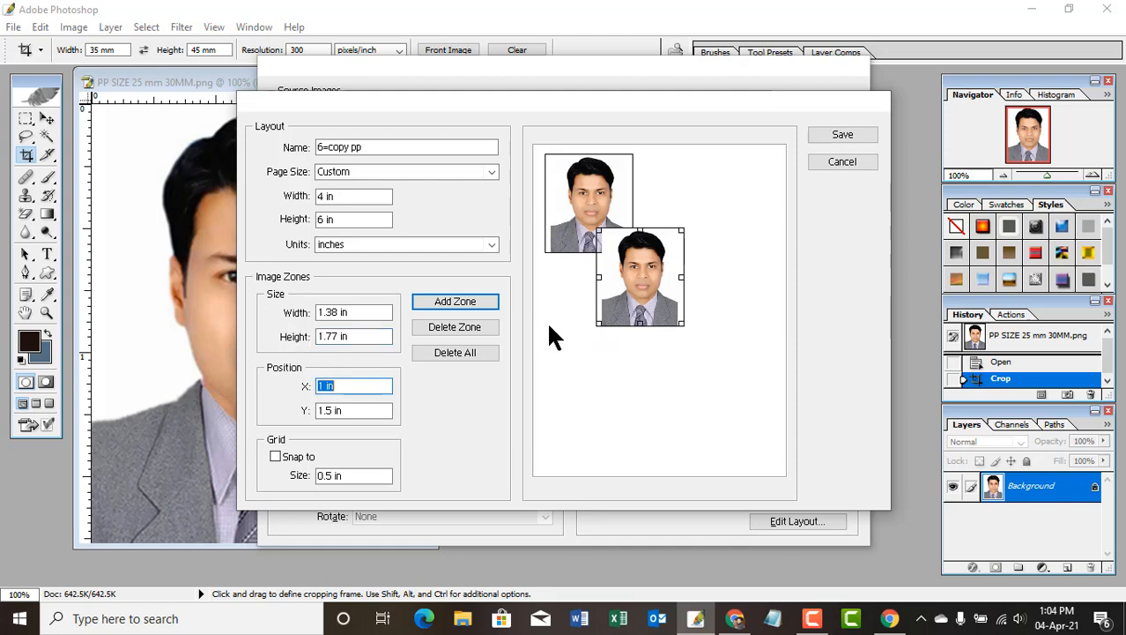
pyautogui.moveTo(654, 282); pyautogui.dragTo(603, 317)
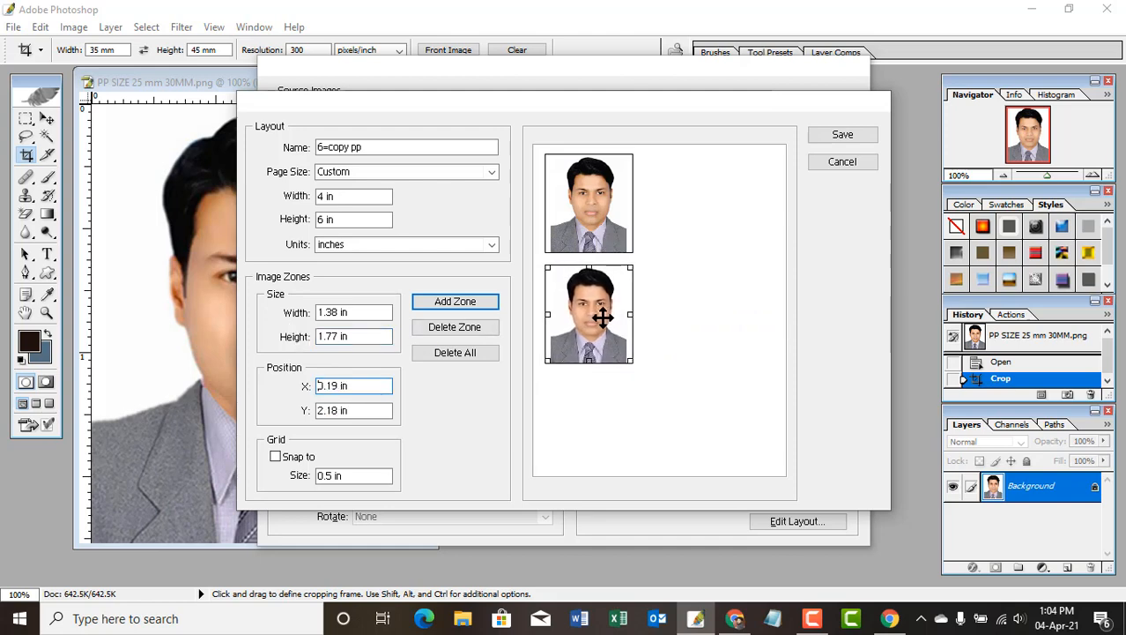
# - Add a third zone in landscape orientation, 1.77 in wide and 35 mm high, in the page's upper-right area at about X 1.99 in, Y 0.22 in
pyautogui.click(465, 300)
pyautogui.moveTo(369, 312); pyautogui.dragTo(262, 328)
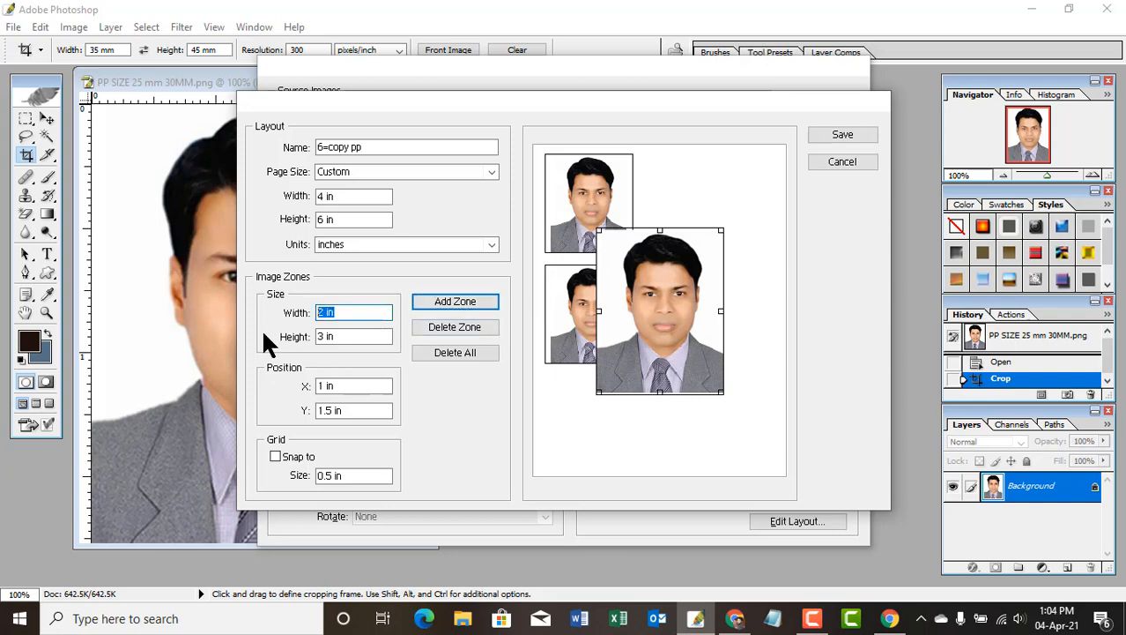
pyautogui.write('1.77')
pyautogui.press('Tab')
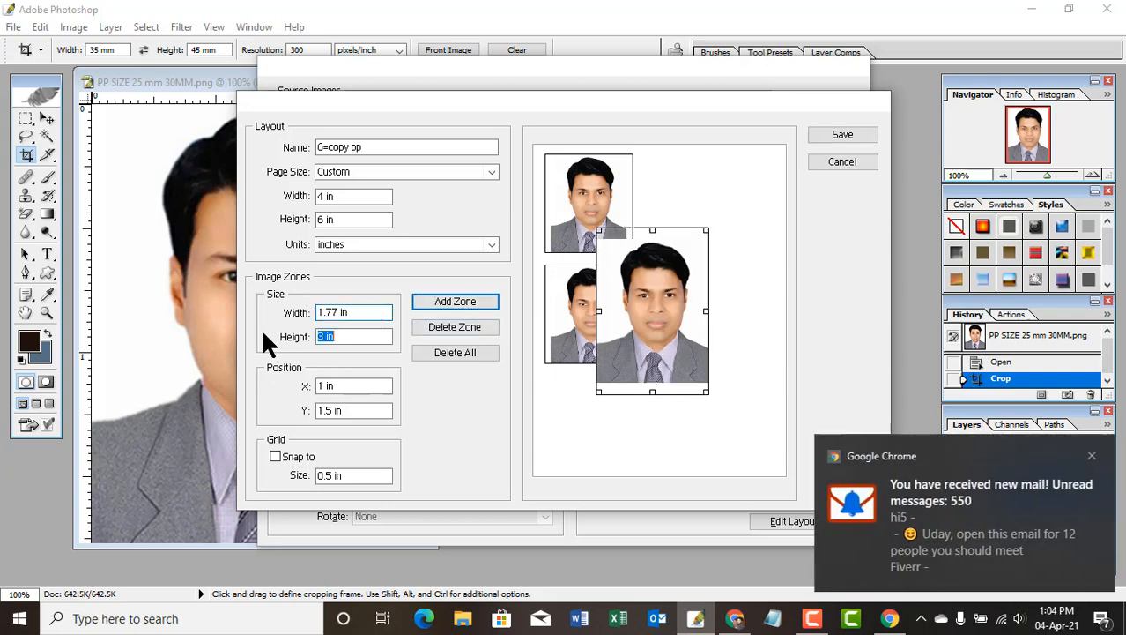
pyautogui.write('1.38')
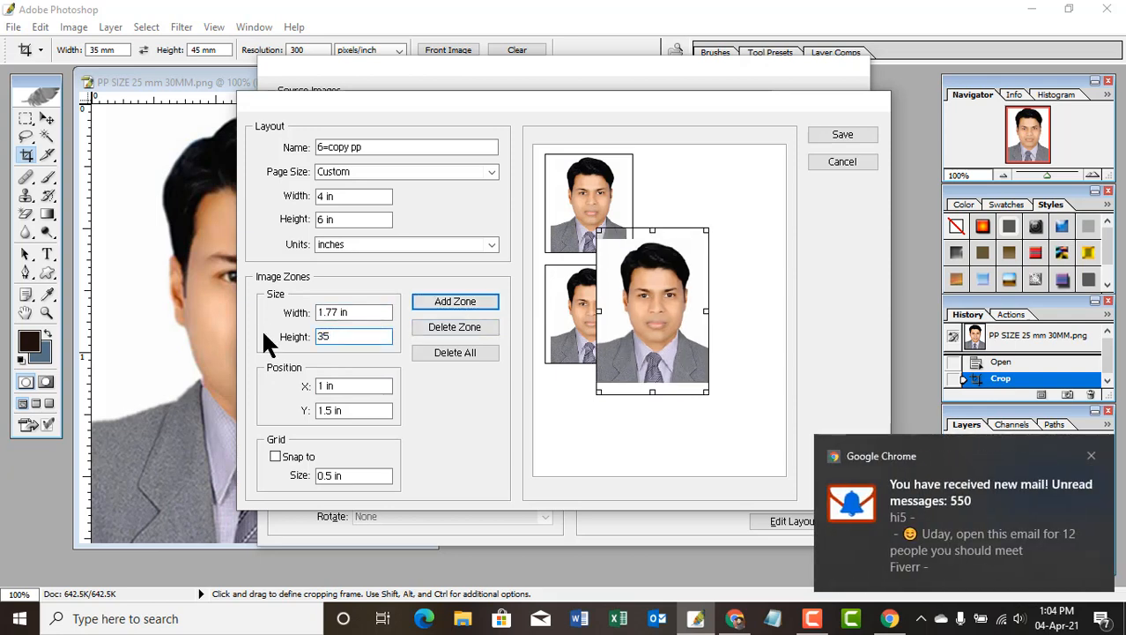
pyautogui.press('Tab')
pyautogui.moveTo(673, 253); pyautogui.dragTo(735, 181)
pyautogui.click(720, 296)
# - Add a fourth zone 45 mm wide and 35 mm high and place it below the third, at about X 2 in, Y 1.78 in
pyautogui.click(459, 301)
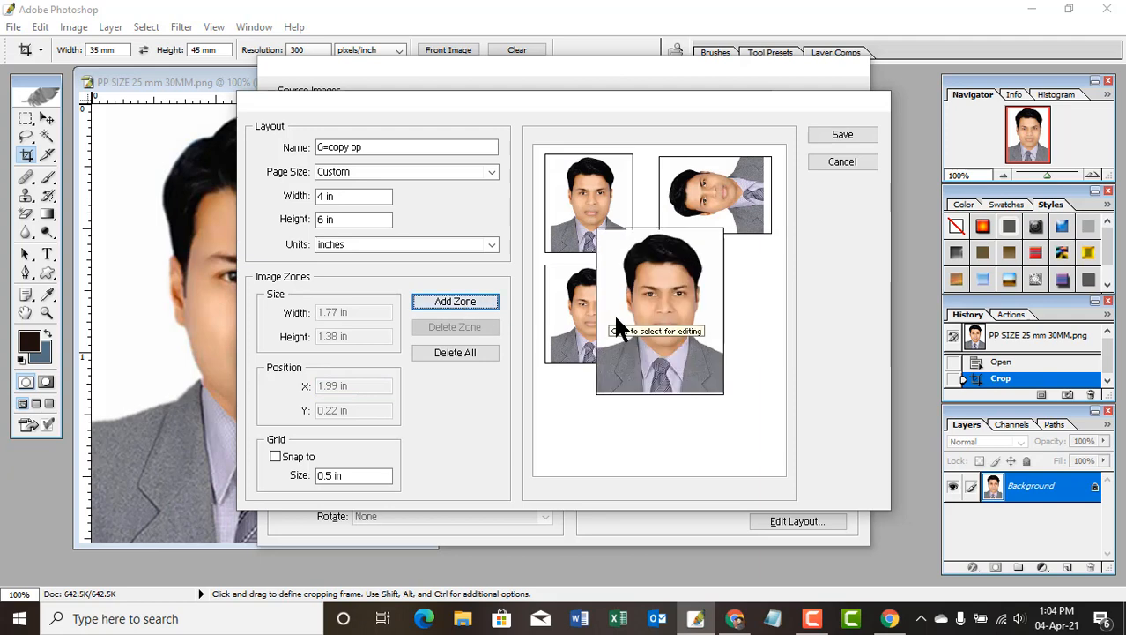
pyautogui.moveTo(356, 316); pyautogui.dragTo(306, 320)
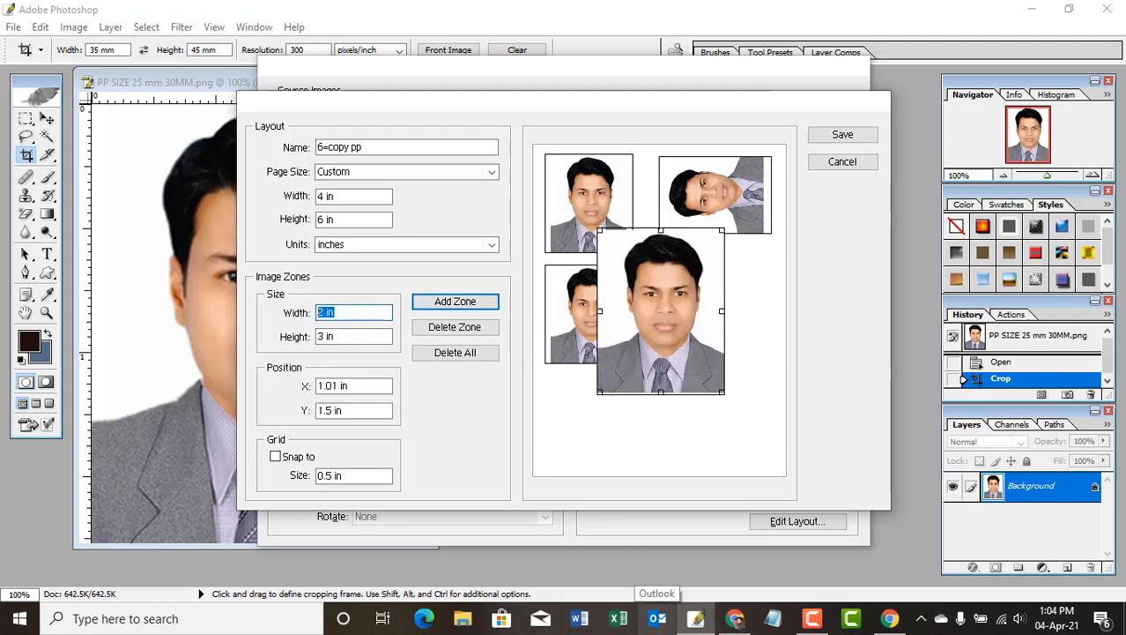
pyautogui.write('45 m')
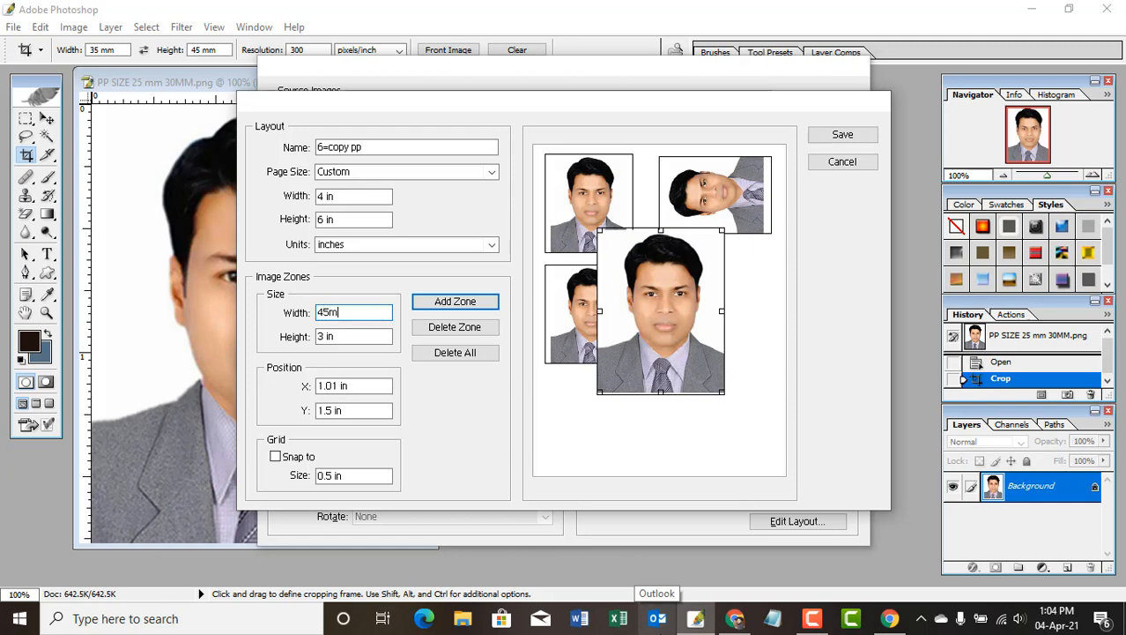
pyautogui.write('m')
pyautogui.press('Tab')
pyautogui.write('35 ')
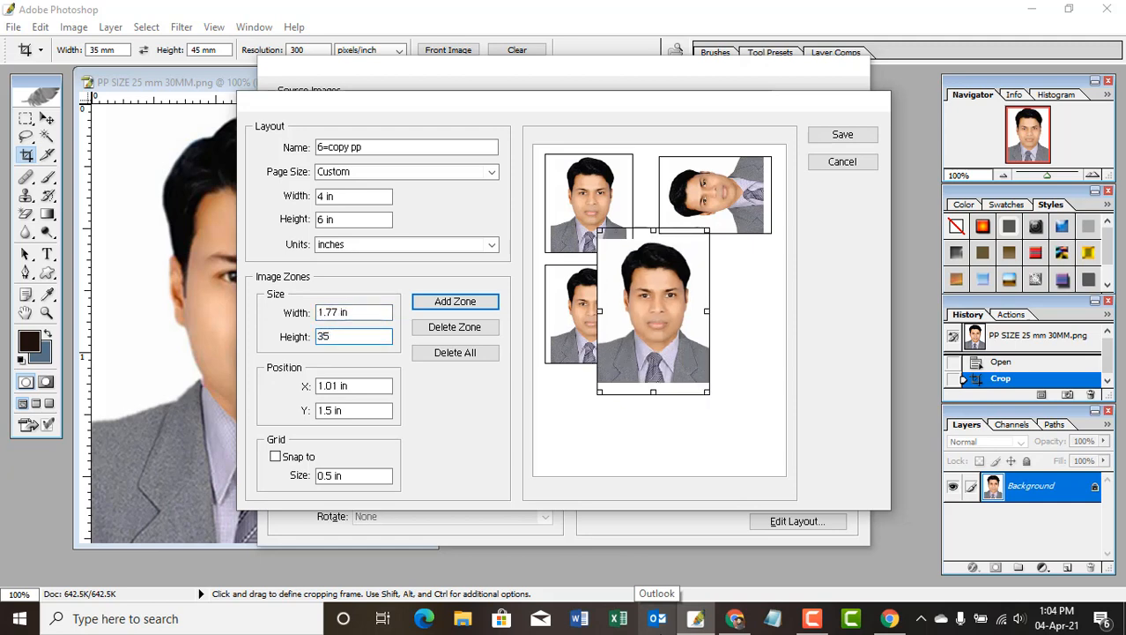
pyautogui.write('mm')
pyautogui.press('Tab')
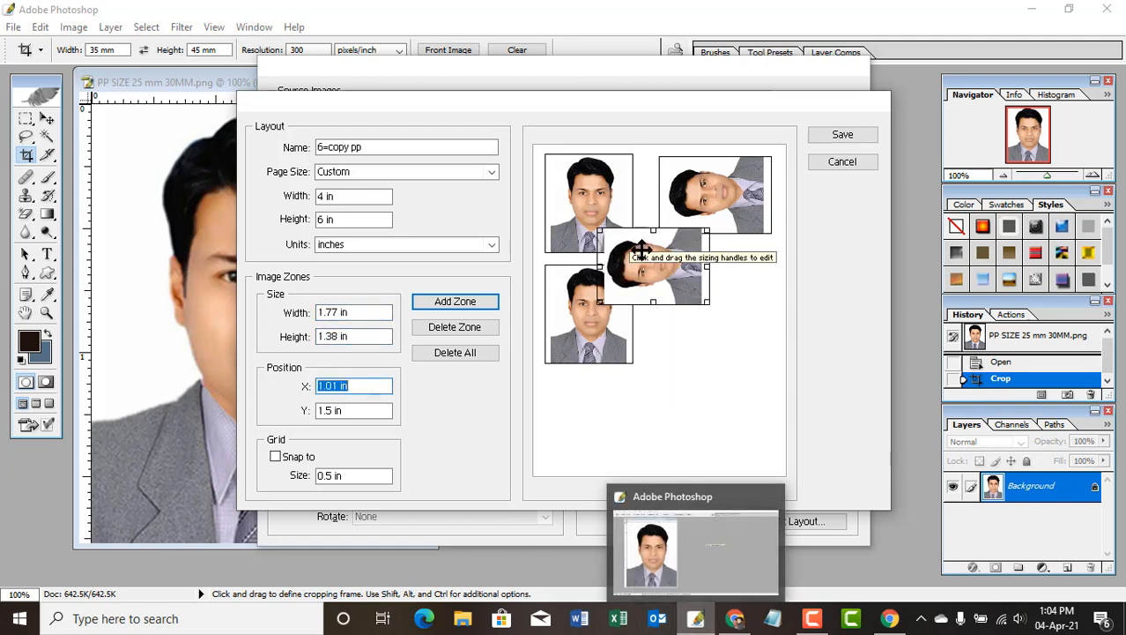
pyautogui.moveTo(641, 250); pyautogui.dragTo(700, 263)
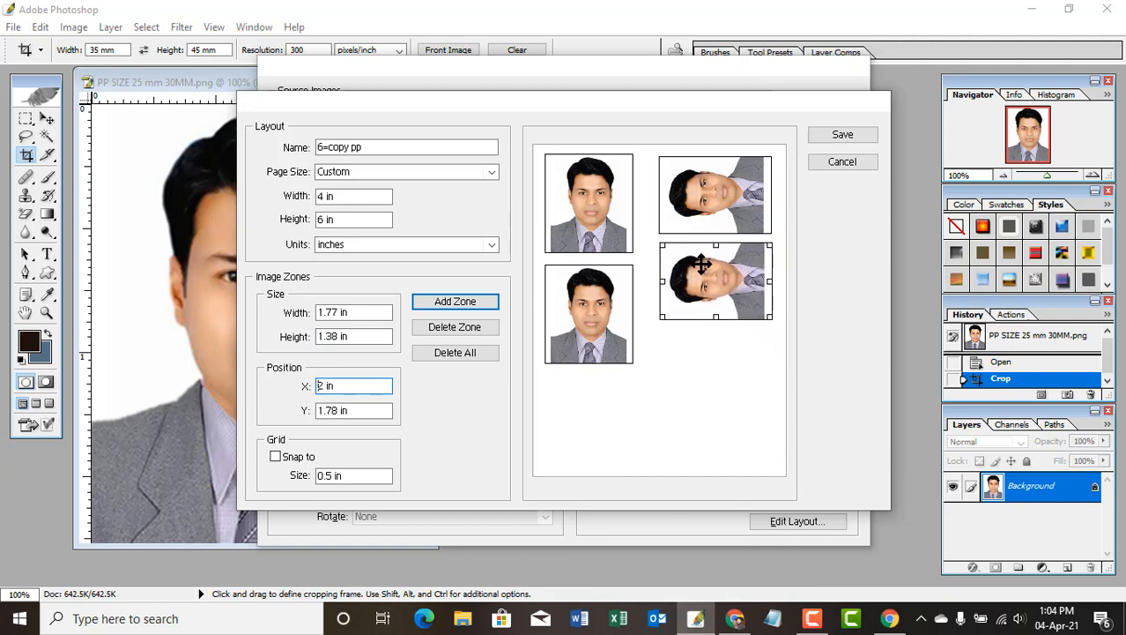
pyautogui.click(716, 445)
# - Add a fifth zone 45 mm wide and 35 mm high in the page's lower-left area, at about X 0.18 in, Y 4.19 in
pyautogui.click(477, 303)
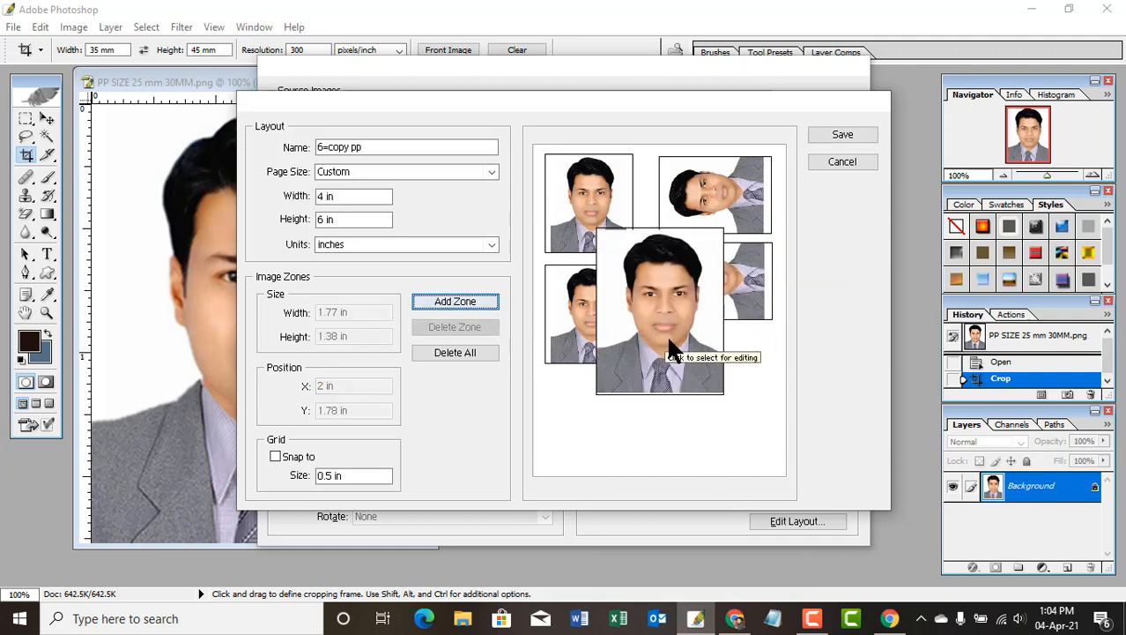
pyautogui.moveTo(368, 314); pyautogui.dragTo(275, 318)
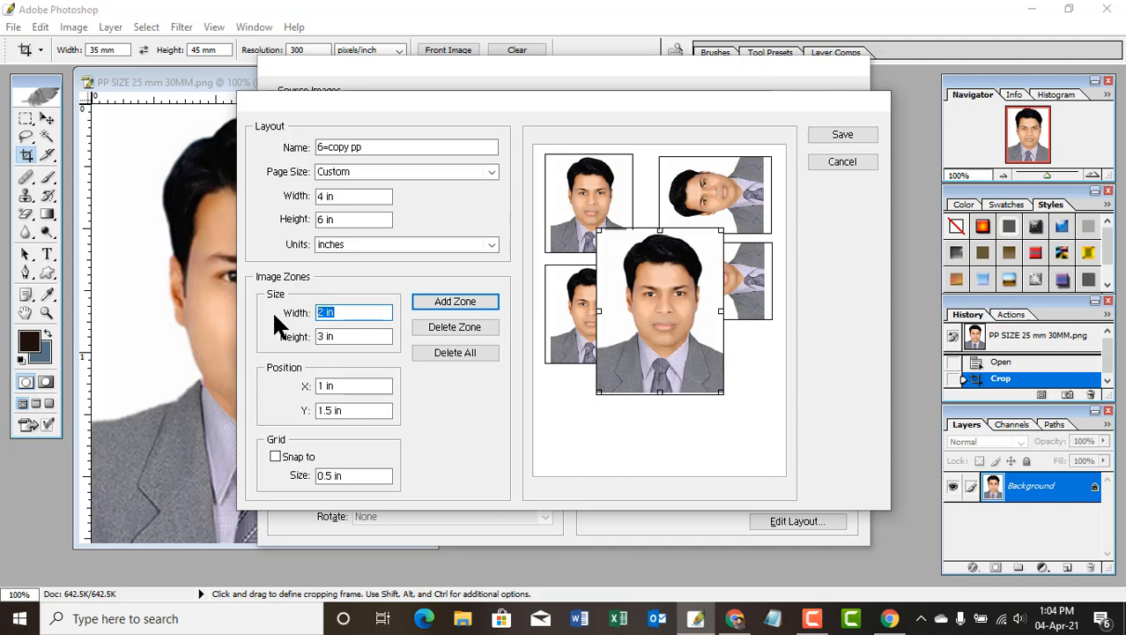
pyautogui.write('45 m')
pyautogui.write('m')
pyautogui.press('Tab')
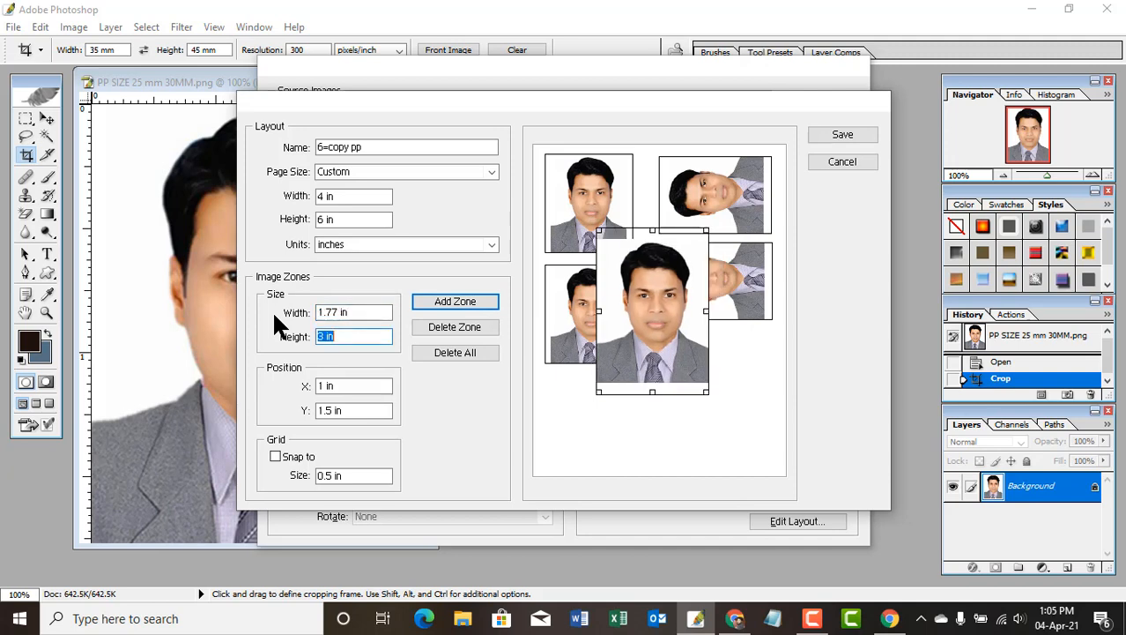
pyautogui.write('35 m')
pyautogui.press('Tab')
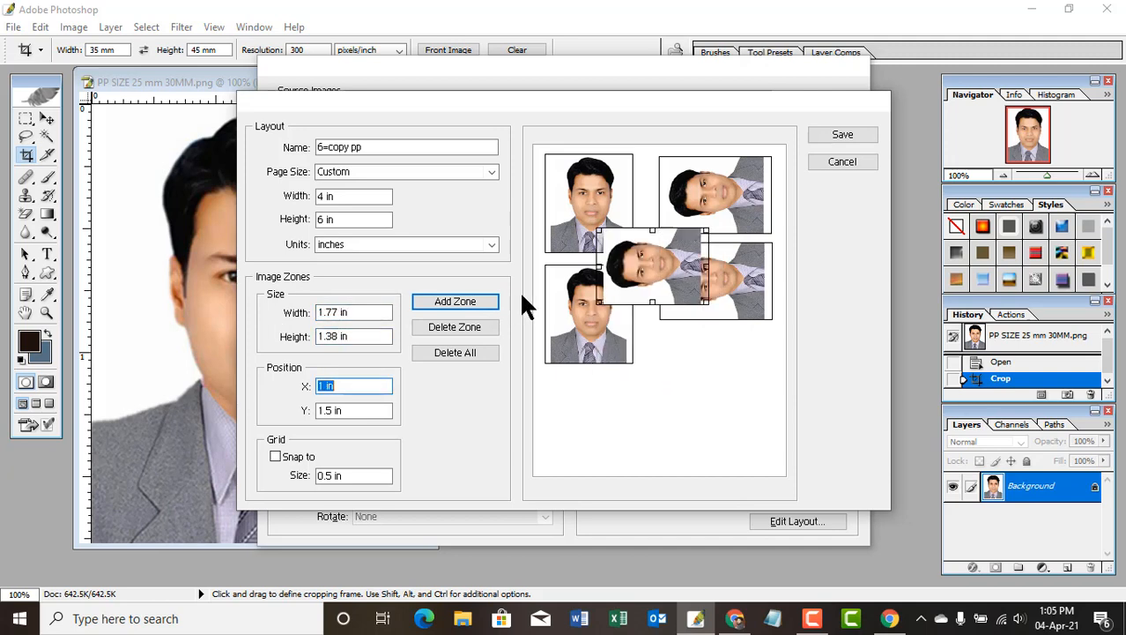
pyautogui.moveTo(633, 254); pyautogui.dragTo(581, 403)
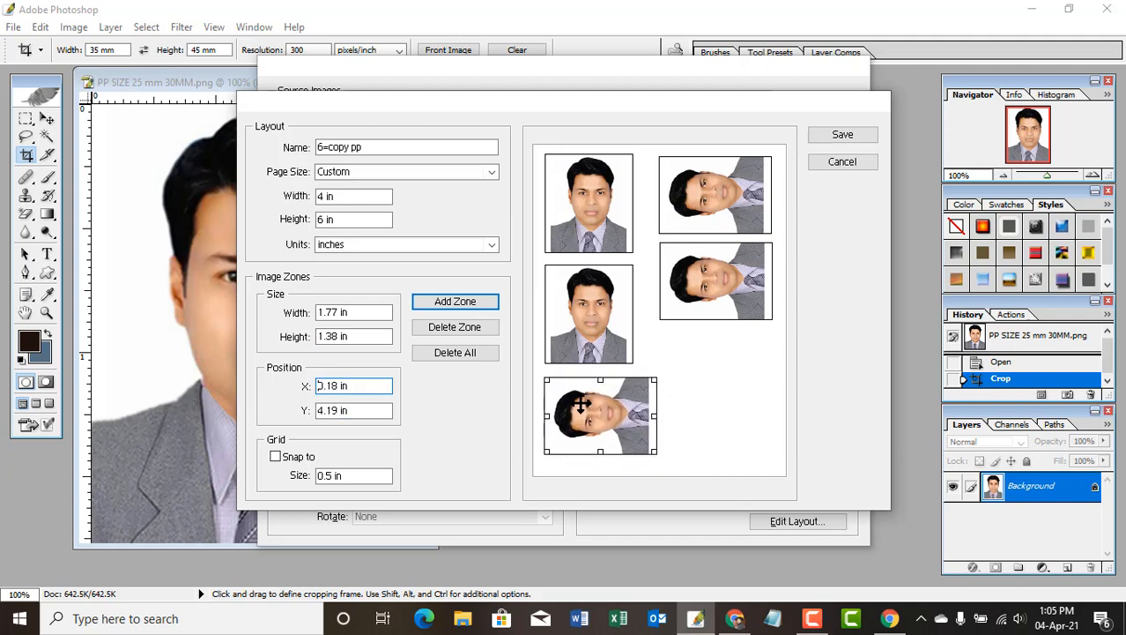
pyautogui.click(695, 363)
# - Add a sixth zone 35 mm wide and 45 mm high in the page's lower-right area, at about X 2.38 in, Y 3.36 in
pyautogui.click(459, 297)
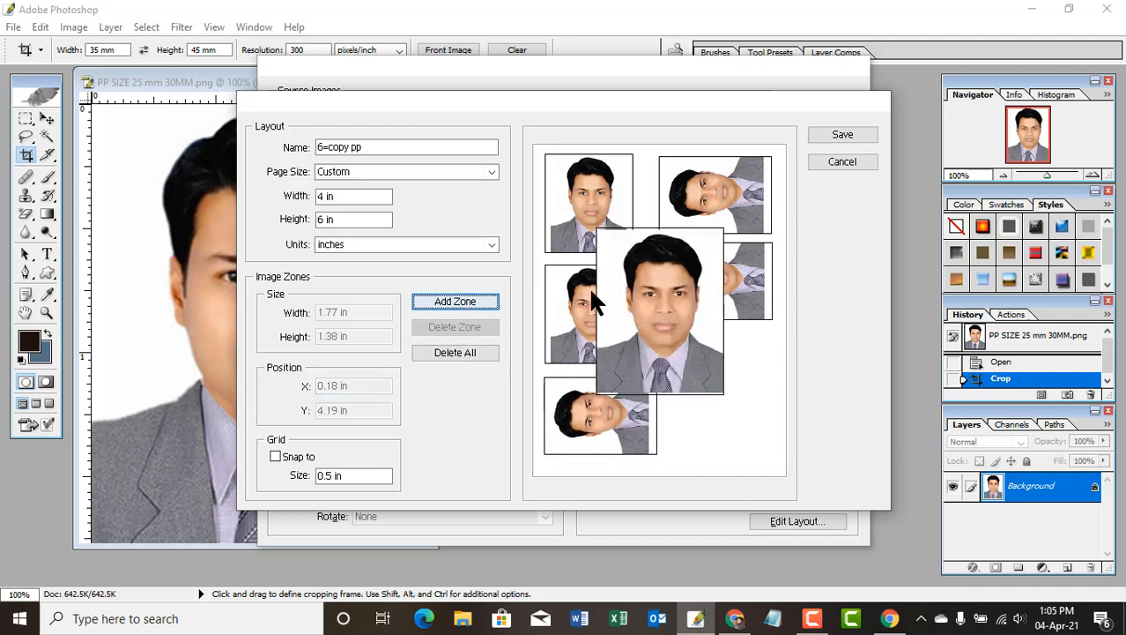
pyautogui.click(645, 291)
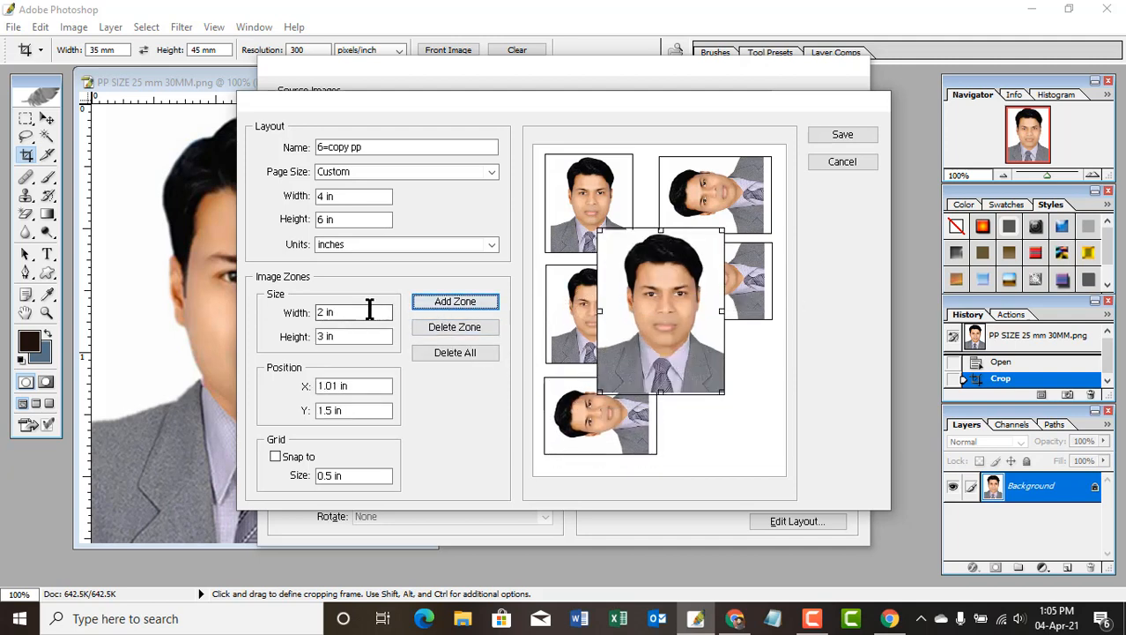
pyautogui.moveTo(368, 312); pyautogui.dragTo(265, 319)
pyautogui.write('35')
pyautogui.press('BackSpace')
pyautogui.press('BackSpace')
pyautogui.write('45')
pyautogui.press('BackSpace')
pyautogui.press('BackSpace')
pyautogui.write('35 mm')
pyautogui.press('Tab')
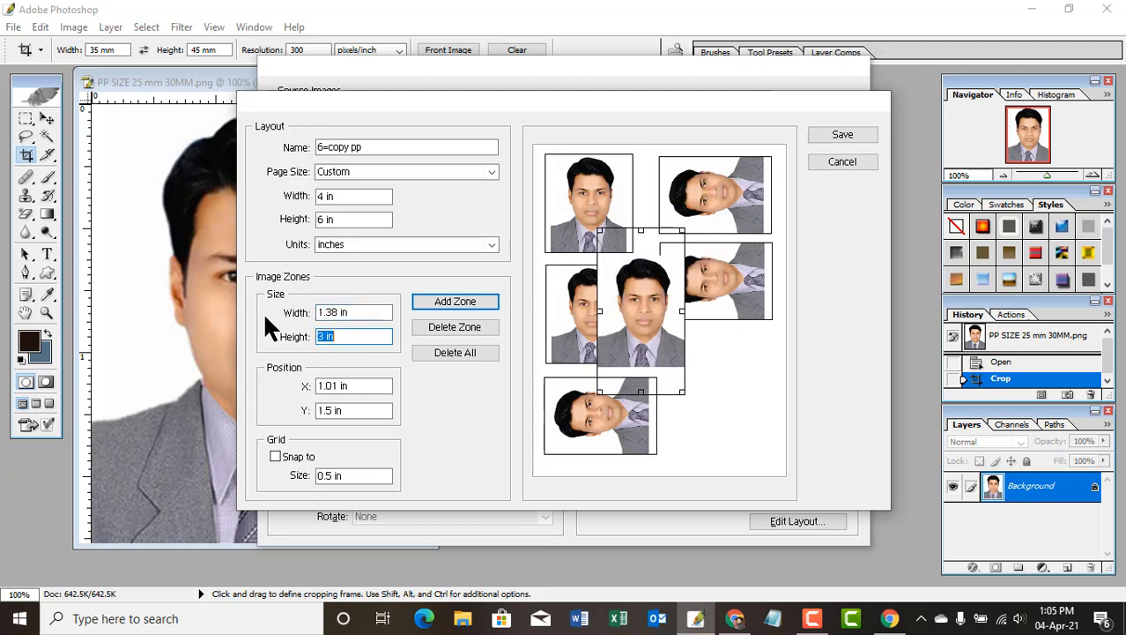
pyautogui.write('45 mm')
pyautogui.press('Tab')
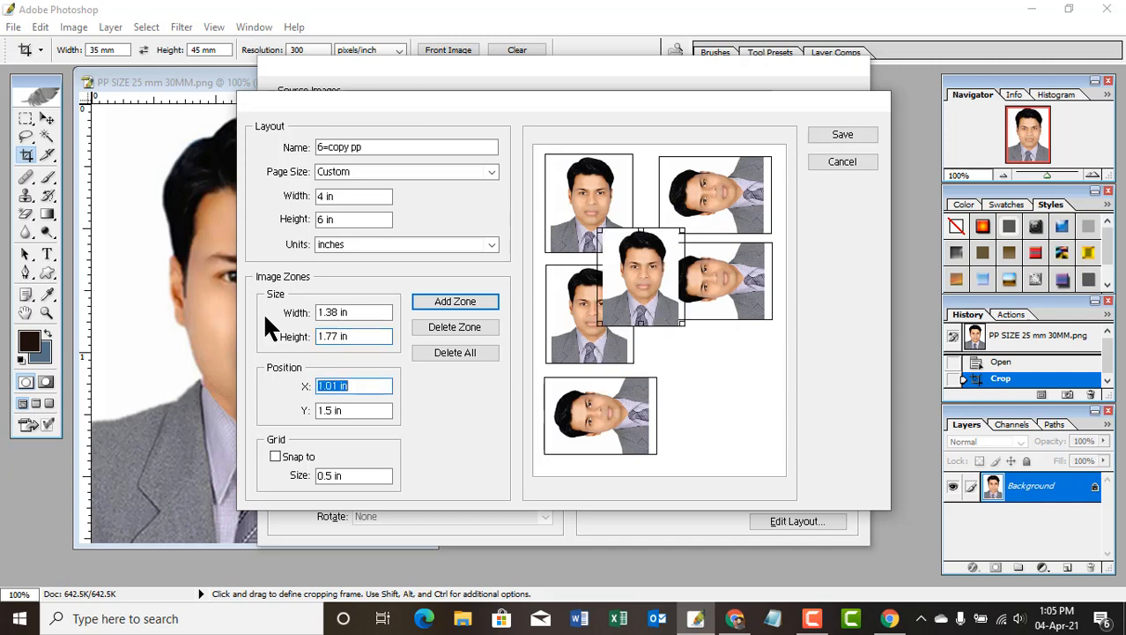
pyautogui.moveTo(628, 255); pyautogui.dragTo(714, 357)
# - Slightly narrow the two landscape zones in the page's right column to trim the white strip beside the photo
pyautogui.click(718, 284)
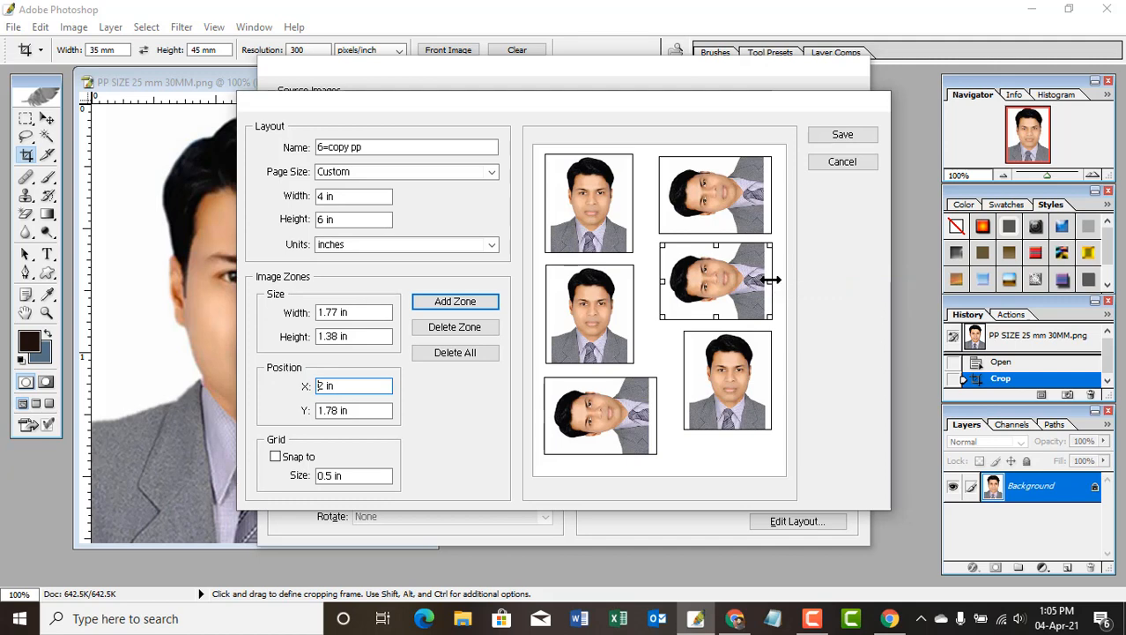
pyautogui.moveTo(772, 280); pyautogui.dragTo(749, 270)
pyautogui.click(771, 187)
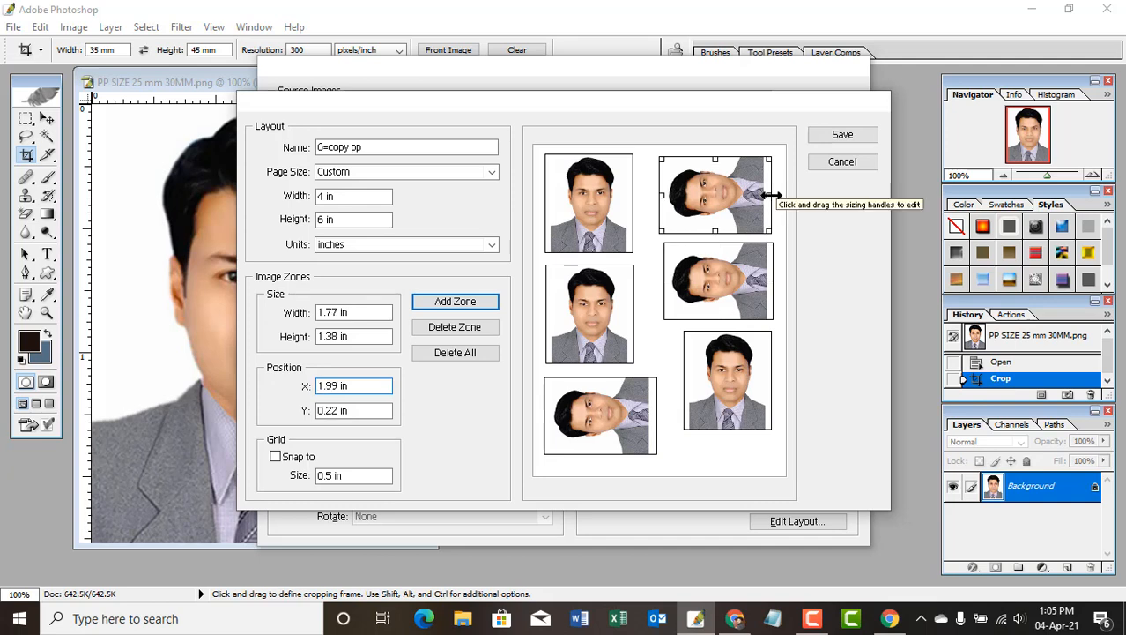
pyautogui.moveTo(771, 194); pyautogui.dragTo(747, 198)
# - Narrow the landscape zone in the page's lower-left area to about 1.73 in wide
pyautogui.click(753, 381)
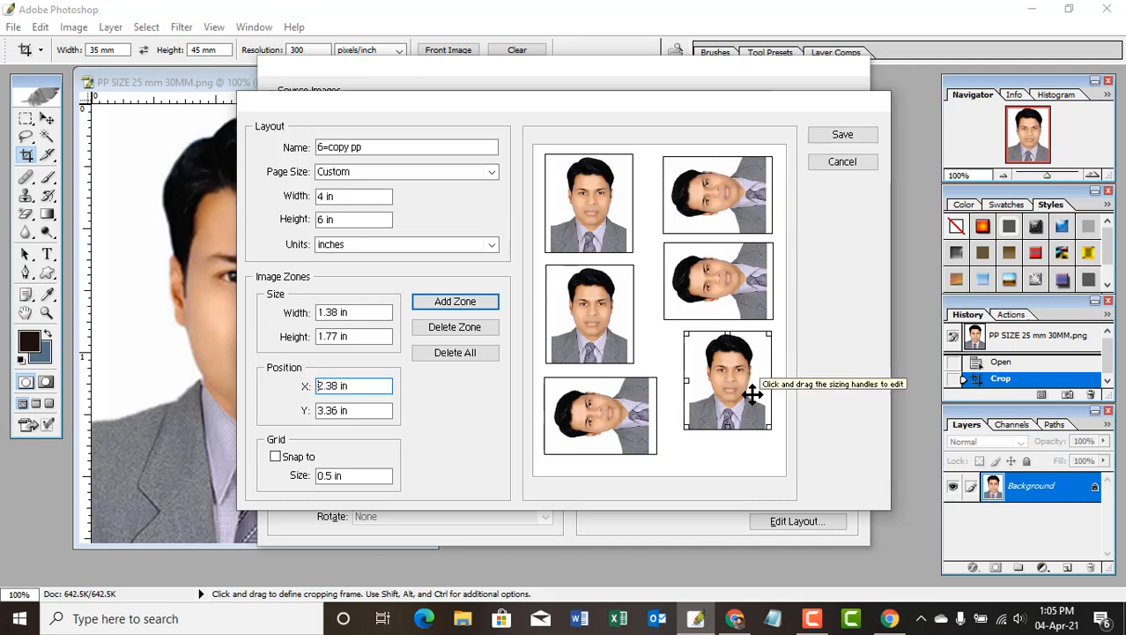
pyautogui.click(653, 413)
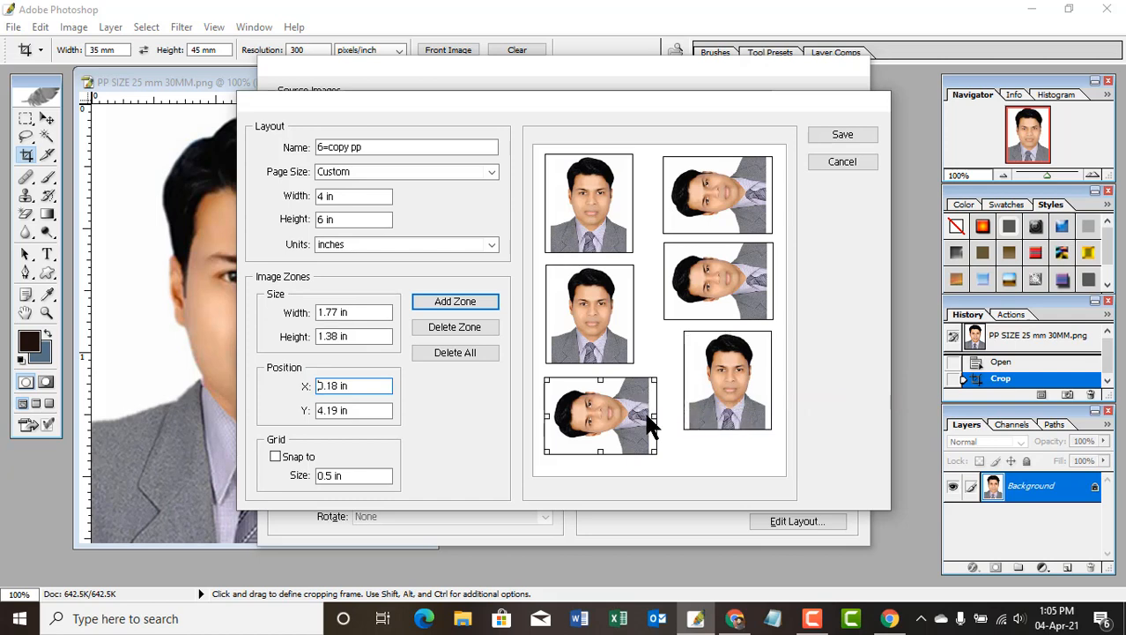
pyautogui.moveTo(656, 416)
pyautogui.mouseDown()
pyautogui.moveTo(638, 416)
pyautogui.moveTo(654, 416)
pyautogui.mouseUp()
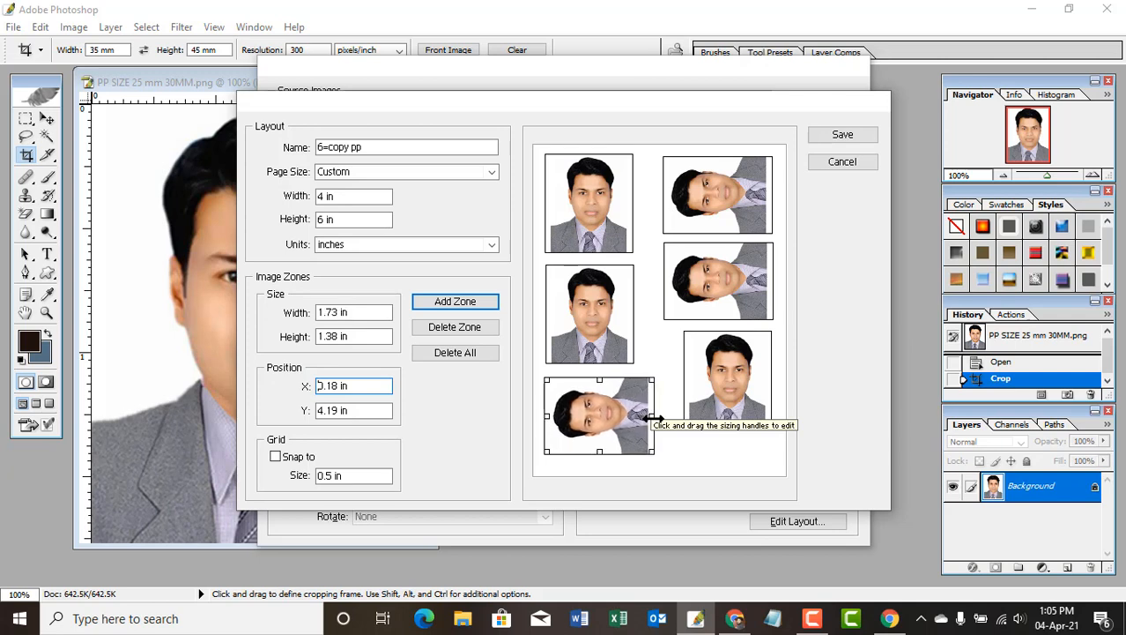
# - Set the landscape zone in the page's lower-left area to 45 mm wide and 35 mm high, and nudge it to X 0.21 in
pyautogui.click(698, 449)
pyautogui.click(611, 394)
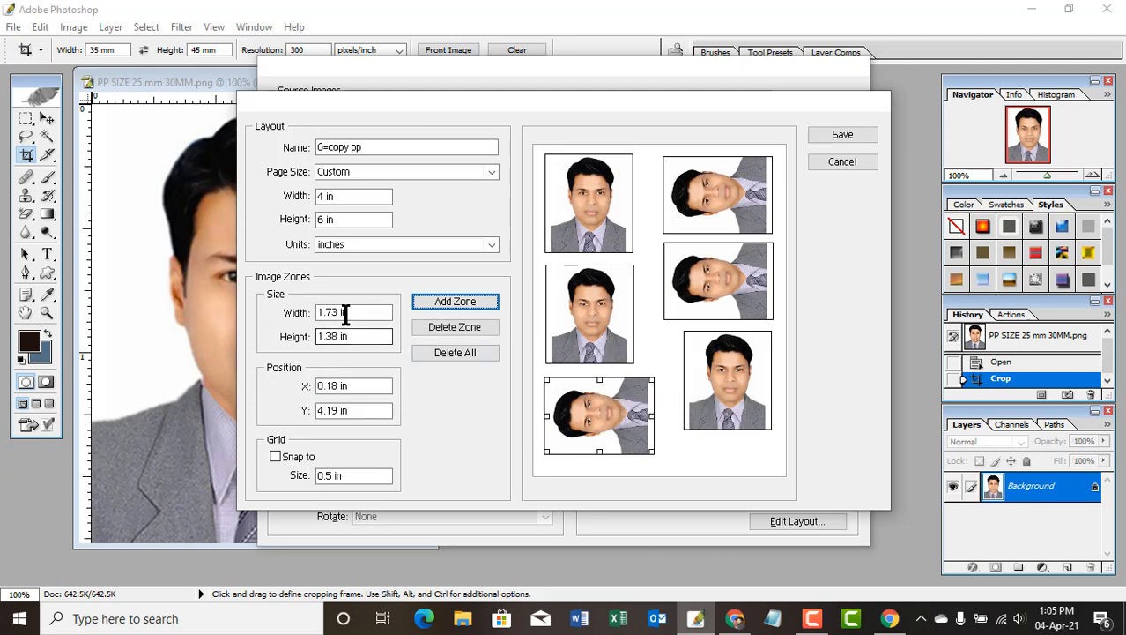
pyautogui.moveTo(347, 312); pyautogui.dragTo(296, 309)
pyautogui.write('45 mm')
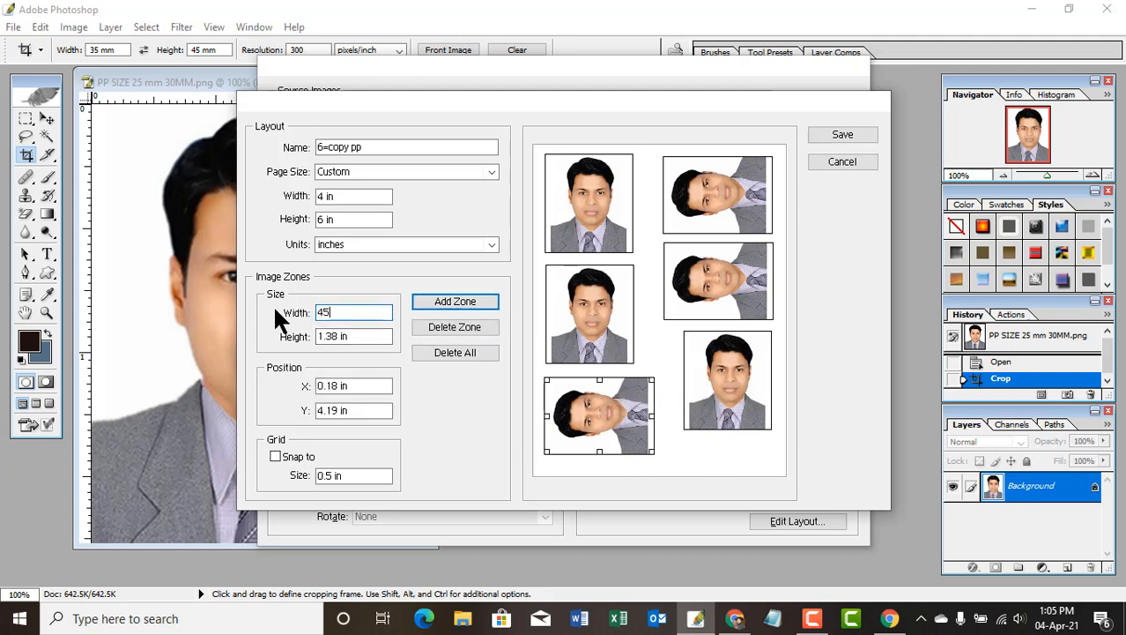
pyautogui.press('Tab')
pyautogui.write('35mm')
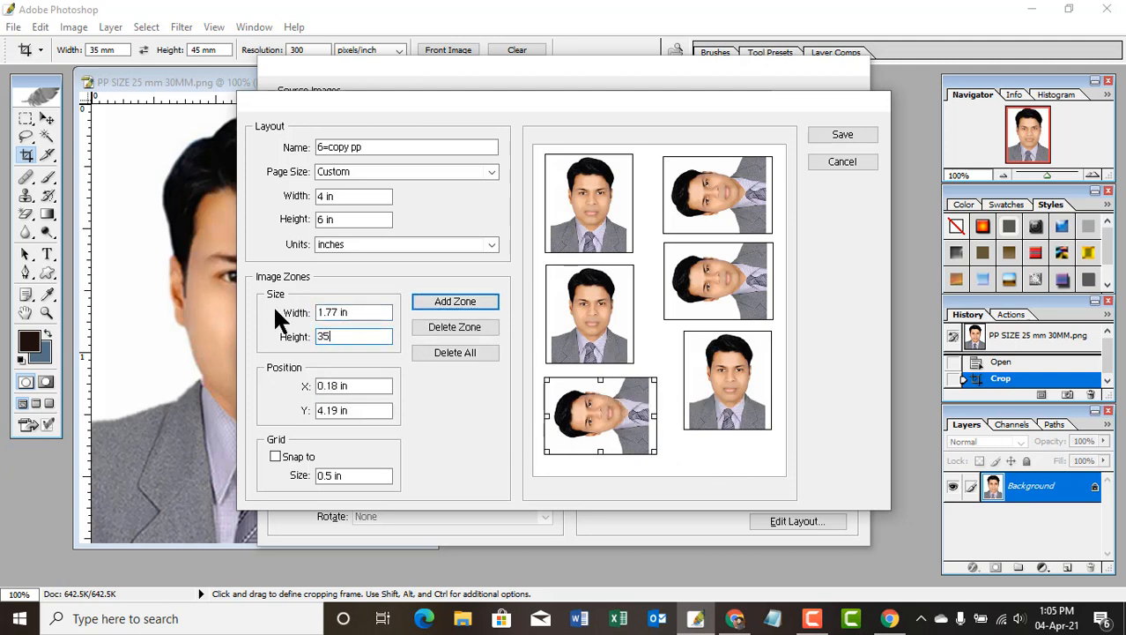
pyautogui.press('Tab')
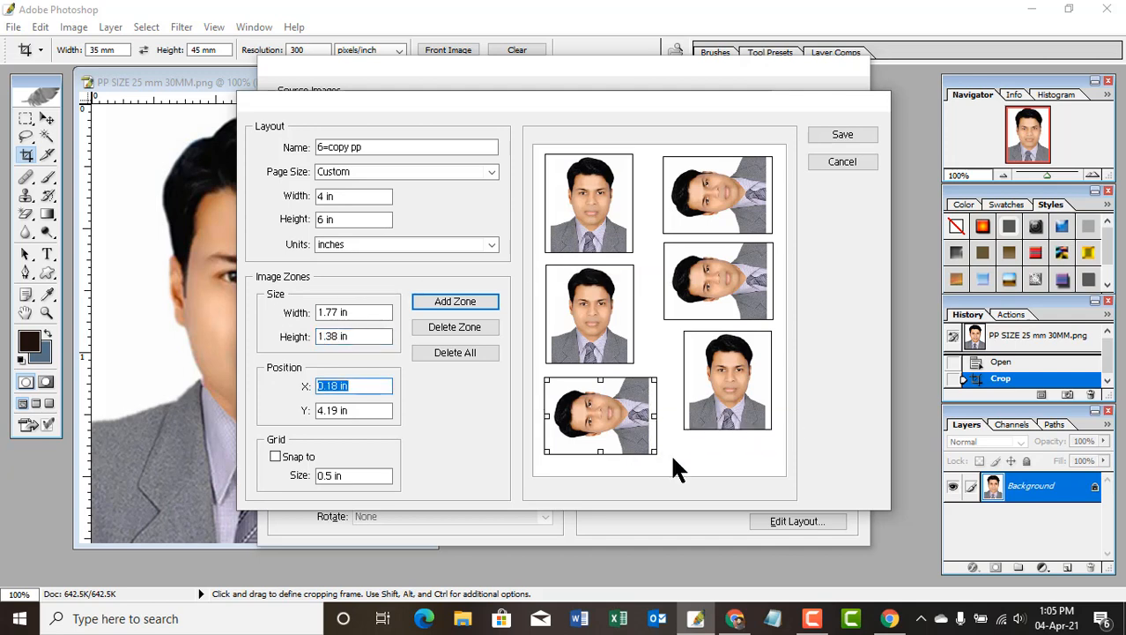
pyautogui.click(672, 459)
pyautogui.moveTo(603, 404); pyautogui.dragTo(606, 411)
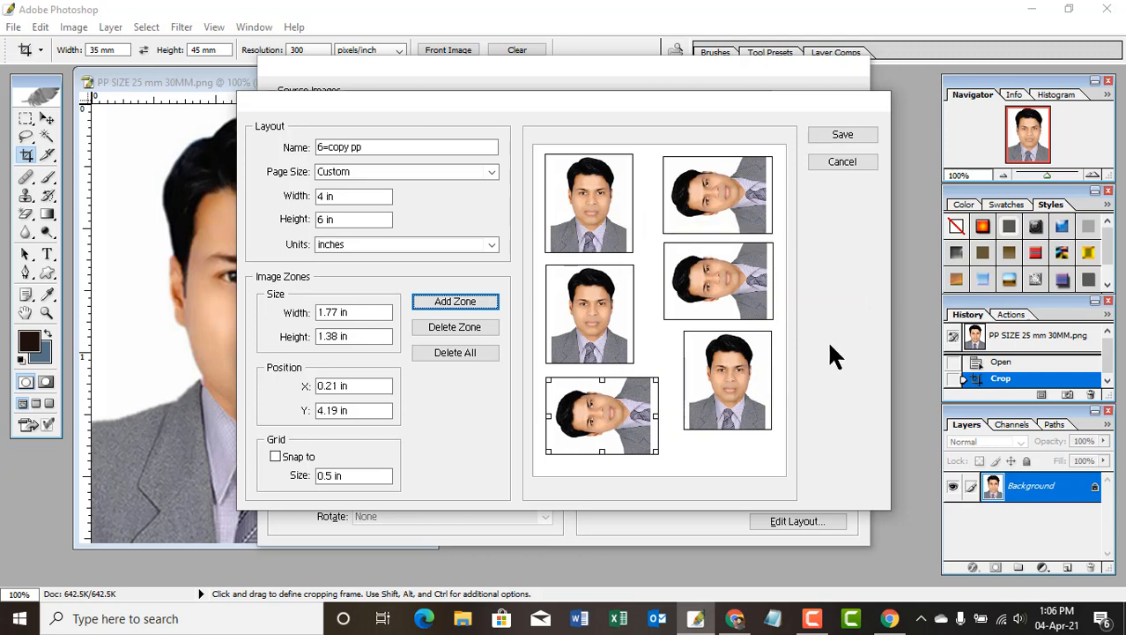
# - Save the layout in the Layouts folder under the file name Untitled and generate the 4.0 x 6.0 in picture package at 300 pixels/inch
pyautogui.click(834, 136)
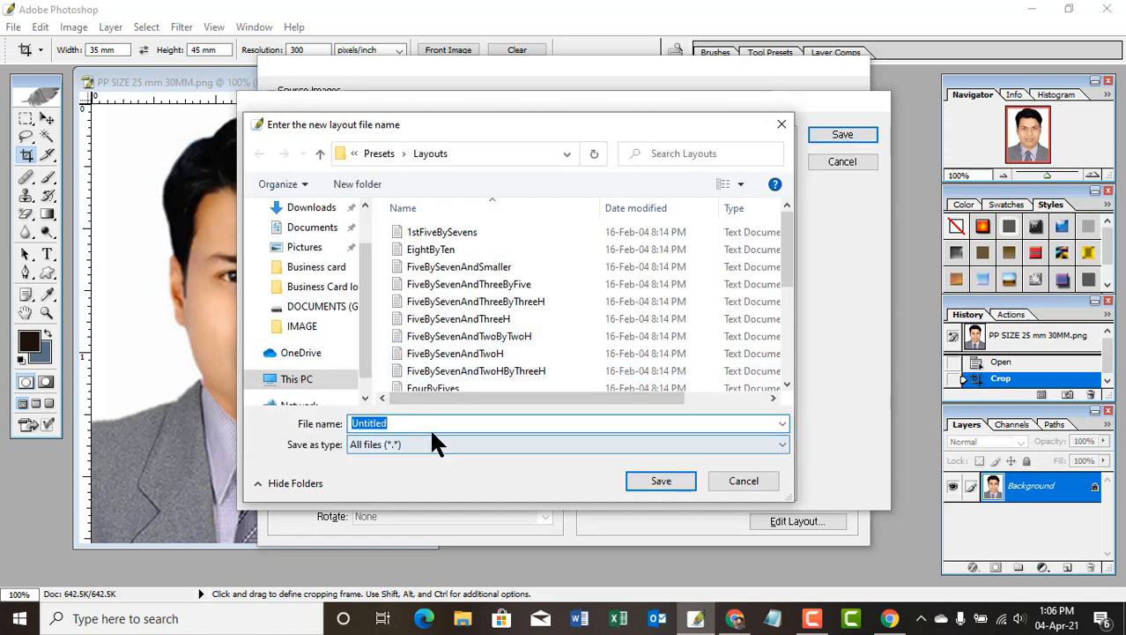
pyautogui.click(660, 480)
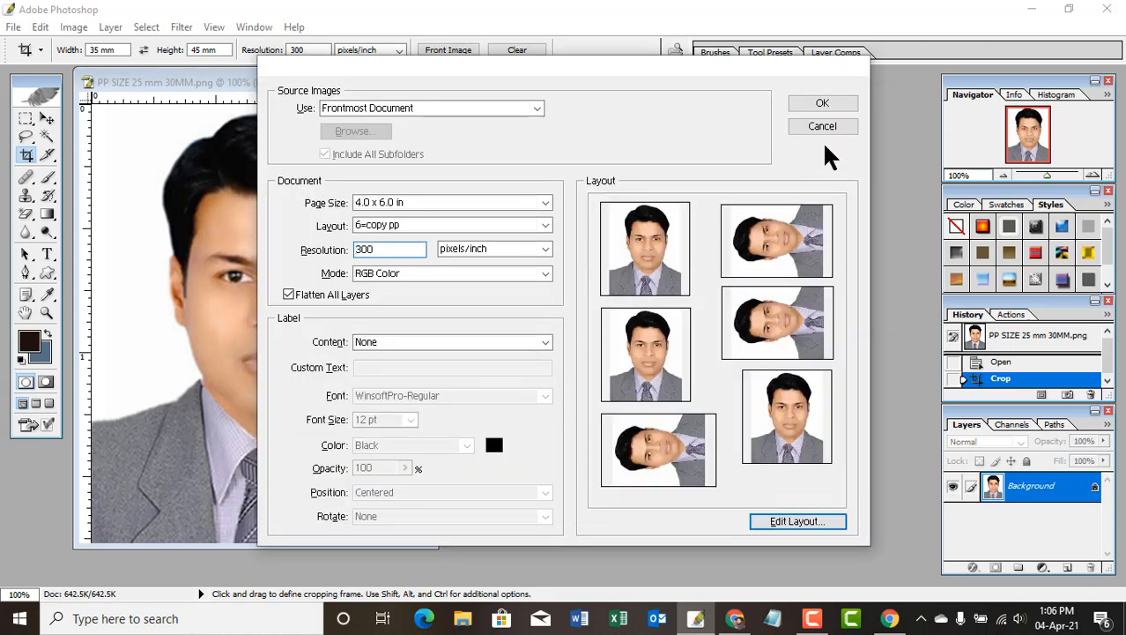
pyautogui.click(825, 106)
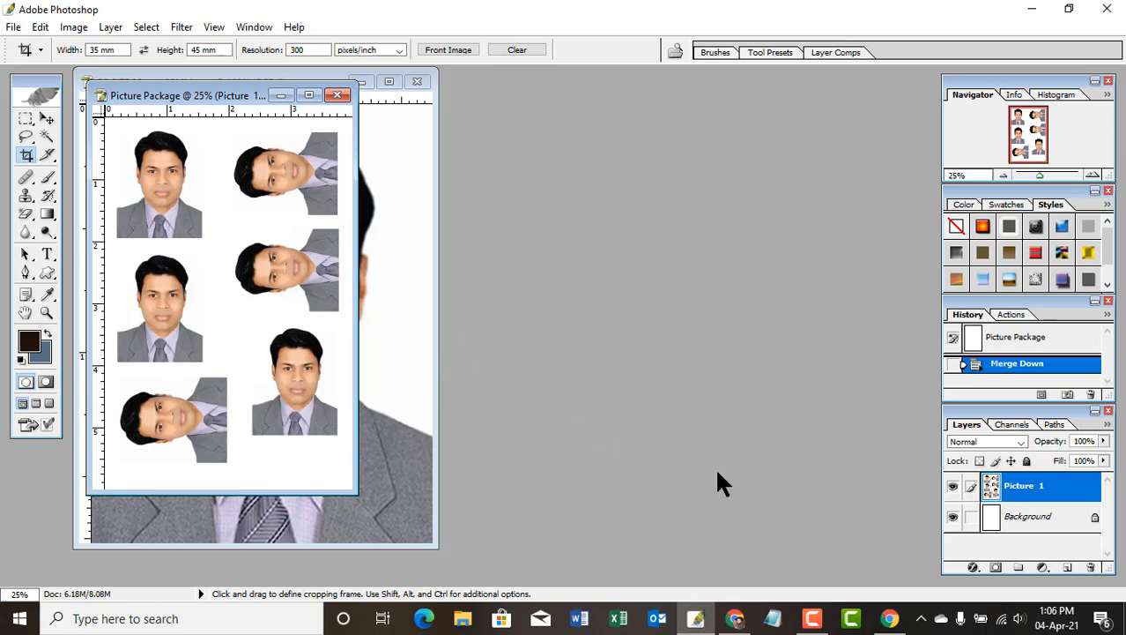
# - Darken the picture package's Background layer with a Brightness/Contrast adjustment of brightness -36, comparing it with and without the preview
pyautogui.click(1036, 520)
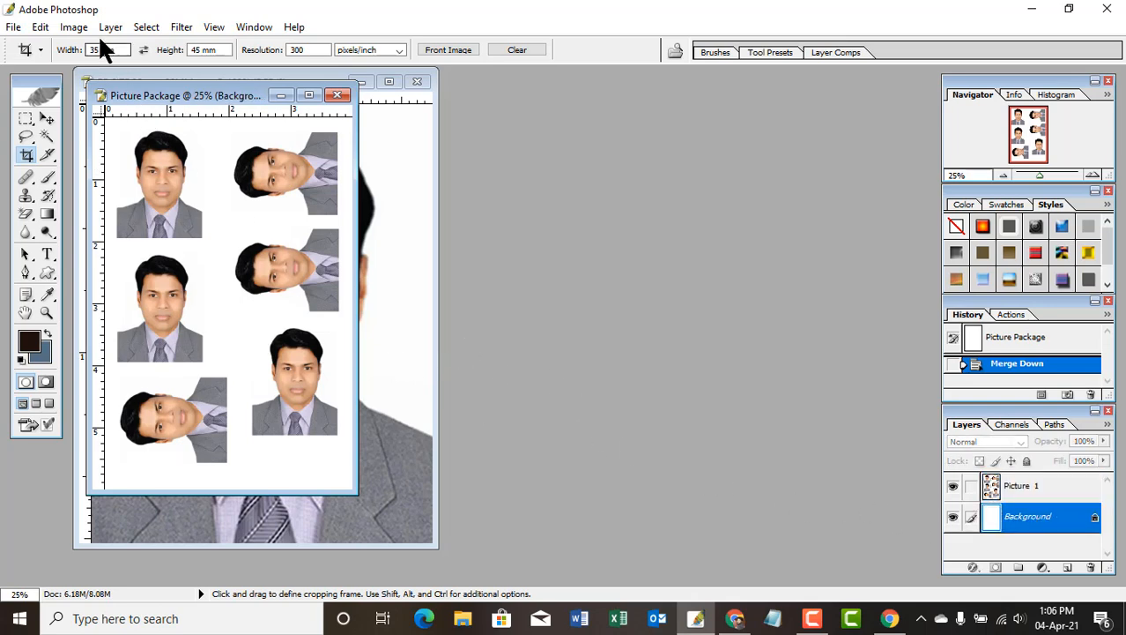
pyautogui.click(76, 27)
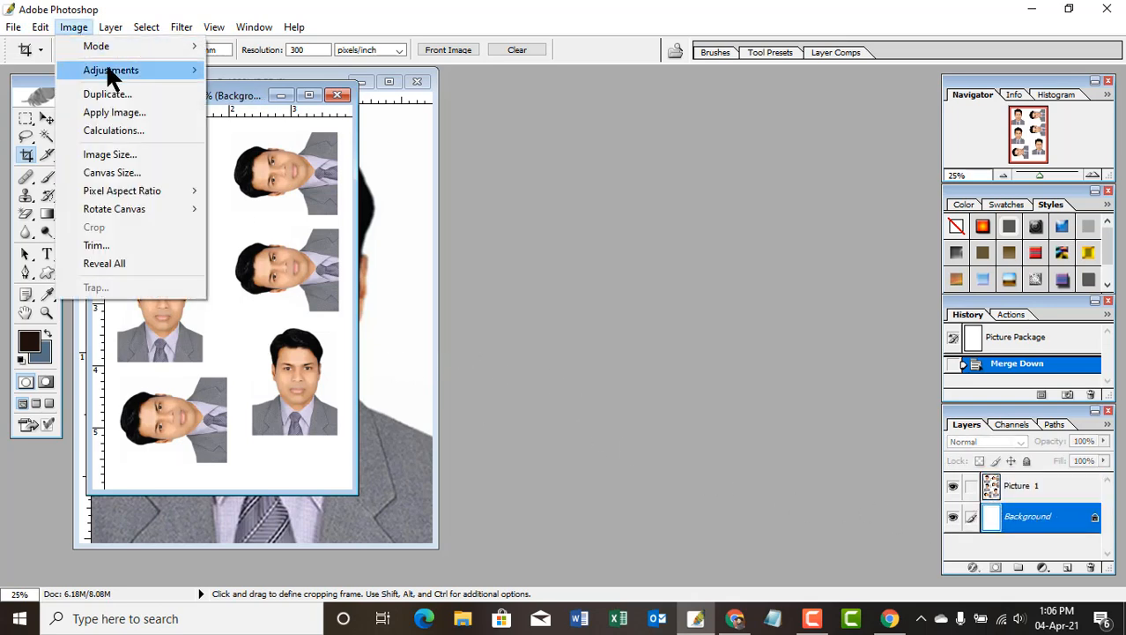
pyautogui.moveTo(110, 69)
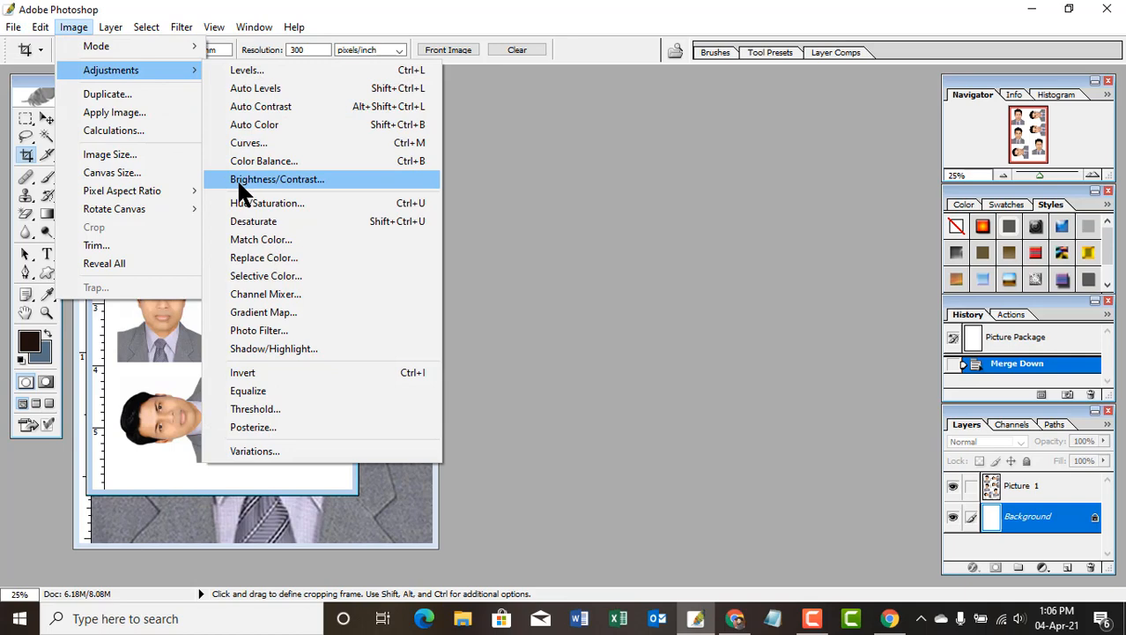
pyautogui.click(310, 183)
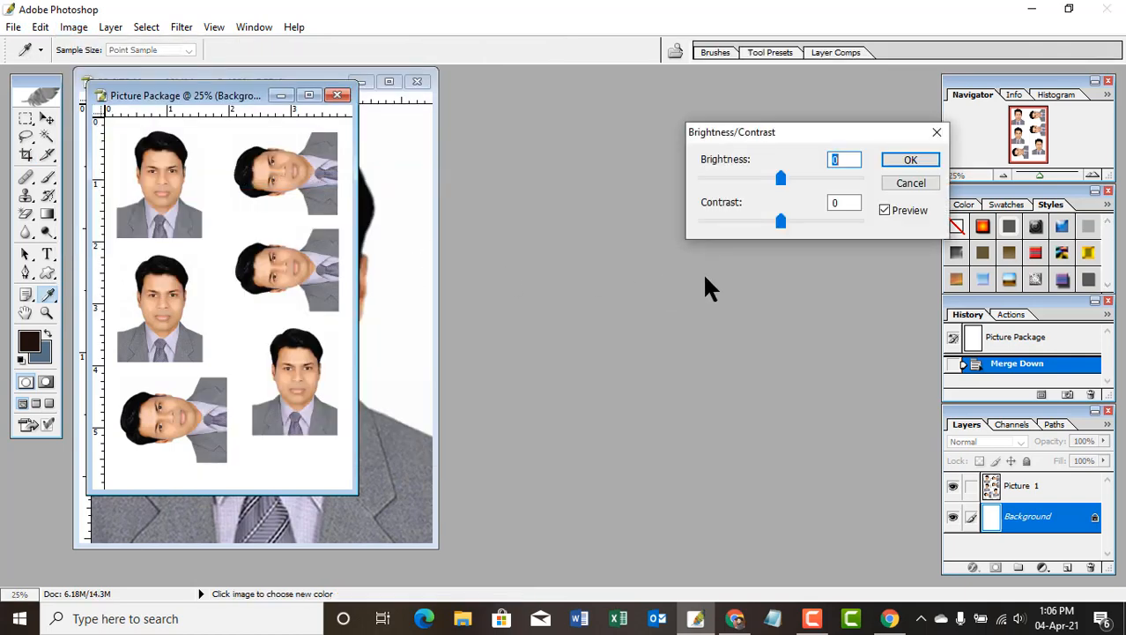
pyautogui.moveTo(780, 175); pyautogui.dragTo(750, 176)
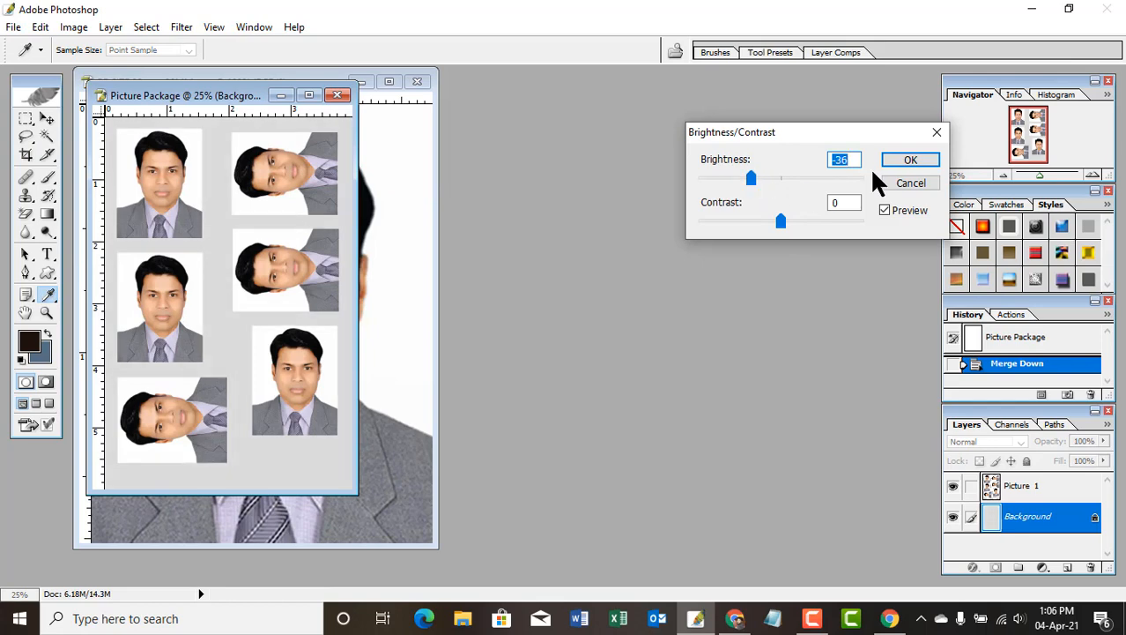
pyautogui.click(886, 210)
pyautogui.click(886, 210)
pyautogui.click(886, 210)
pyautogui.click(886, 210)
pyautogui.click(886, 210)
pyautogui.click(886, 210)
pyautogui.click(886, 209)
pyautogui.click(885, 210)
pyautogui.click(895, 159)
pyautogui.press('c')
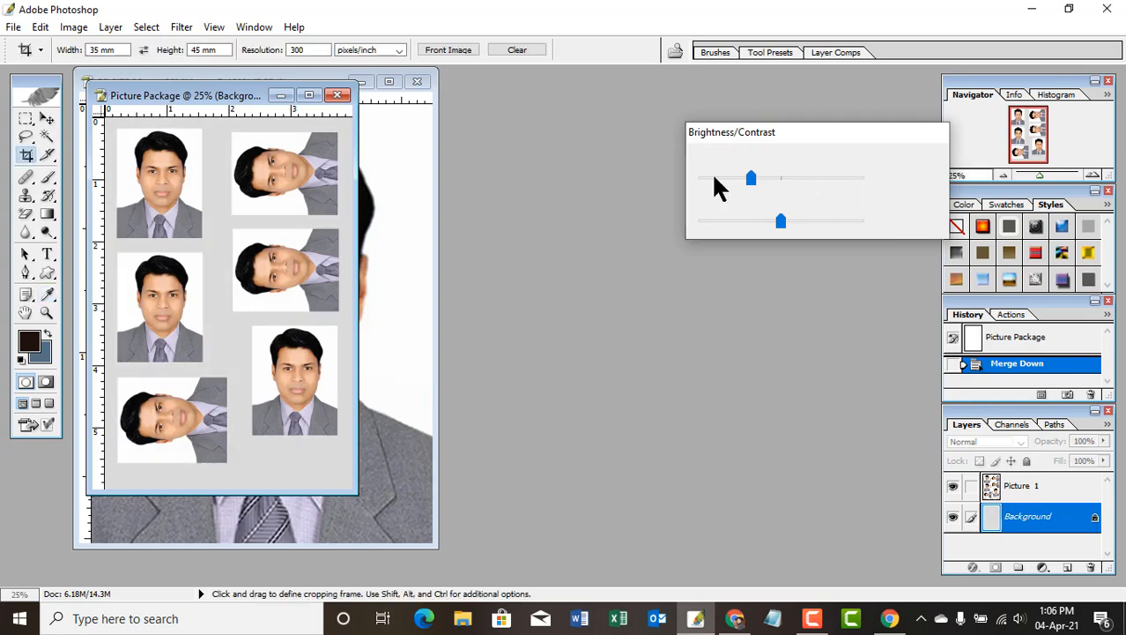
# - Fit the picture package in a maximized view and save it to the Desktop as a JPEG named 4 R 1 Copy
pyautogui.click(311, 97)
pyautogui.hotkey('ctrl', '0')
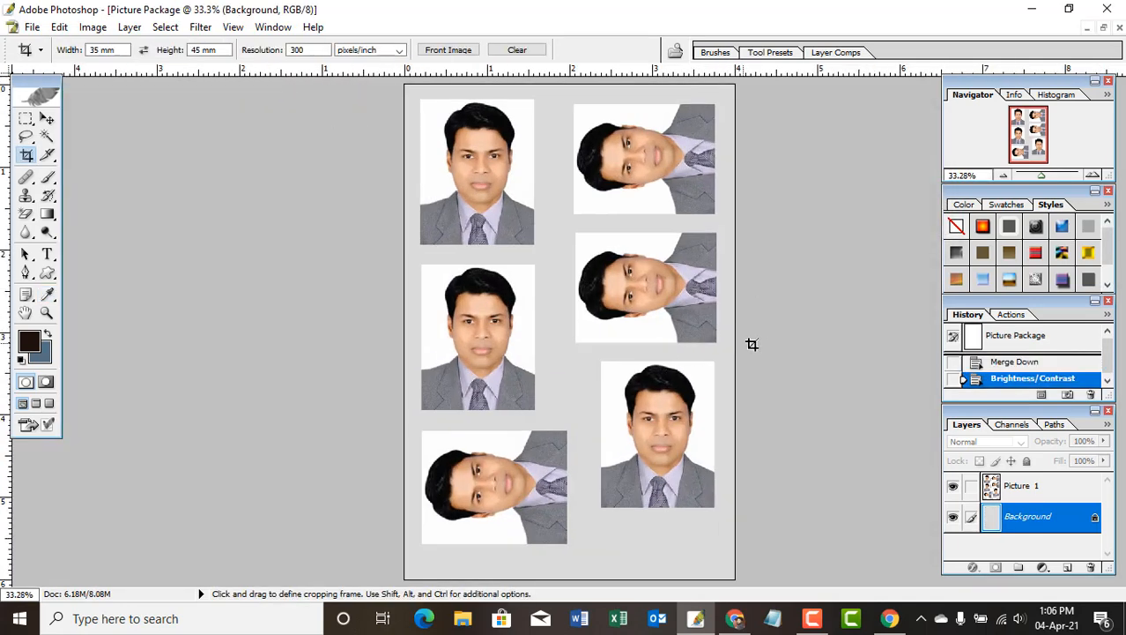
pyautogui.hotkey('ctrl', '0')
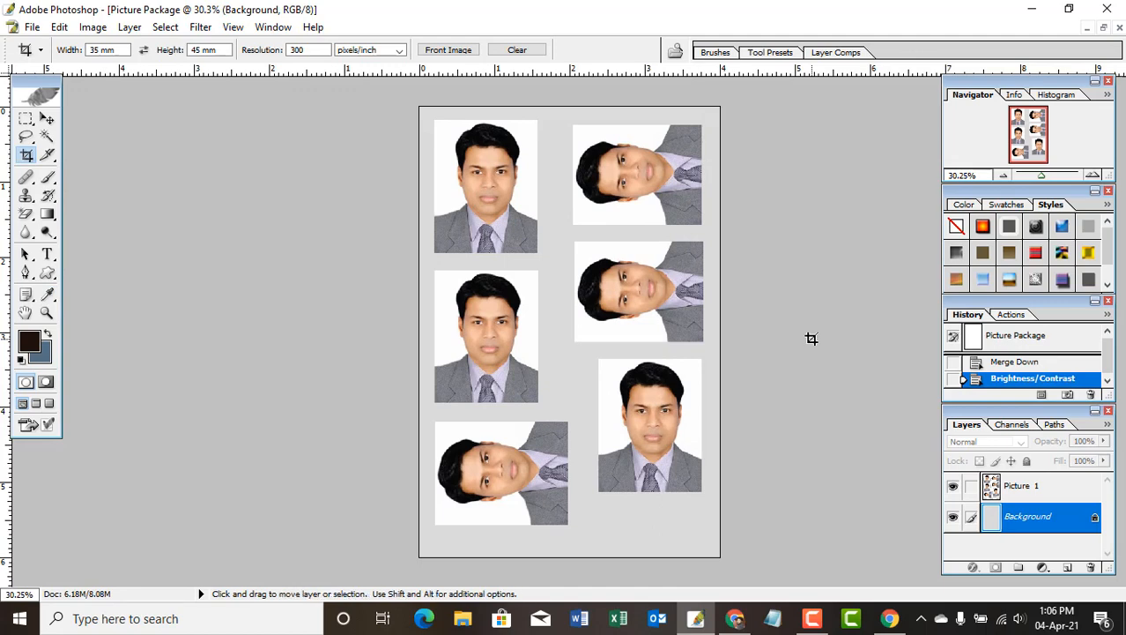
pyautogui.hotkey('ctrl', 'shift', 's')
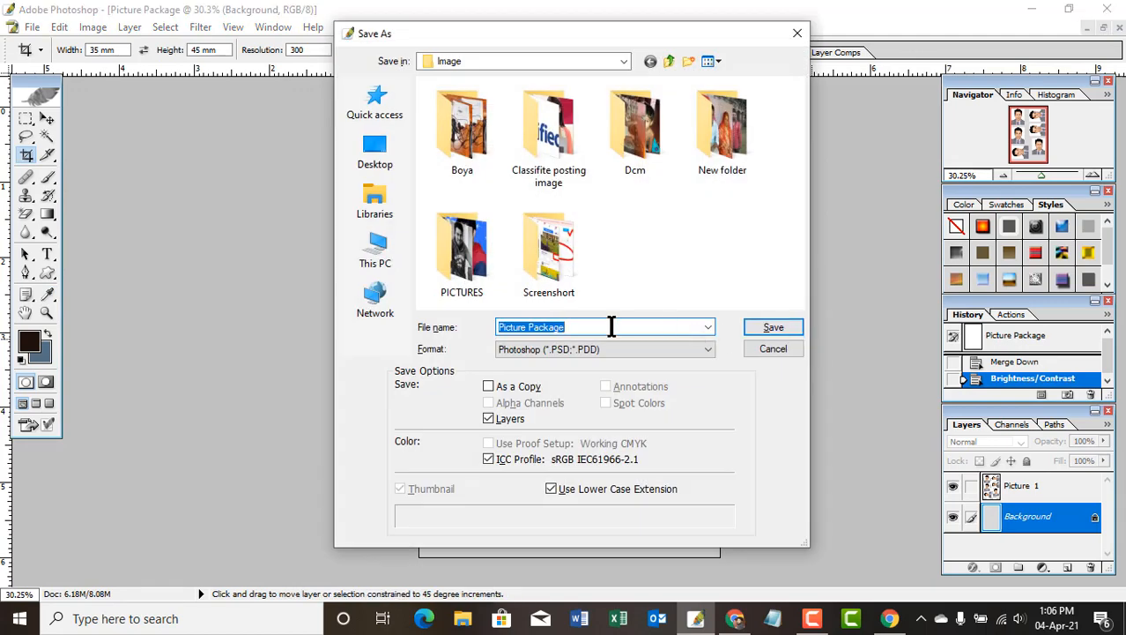
pyautogui.click(372, 165)
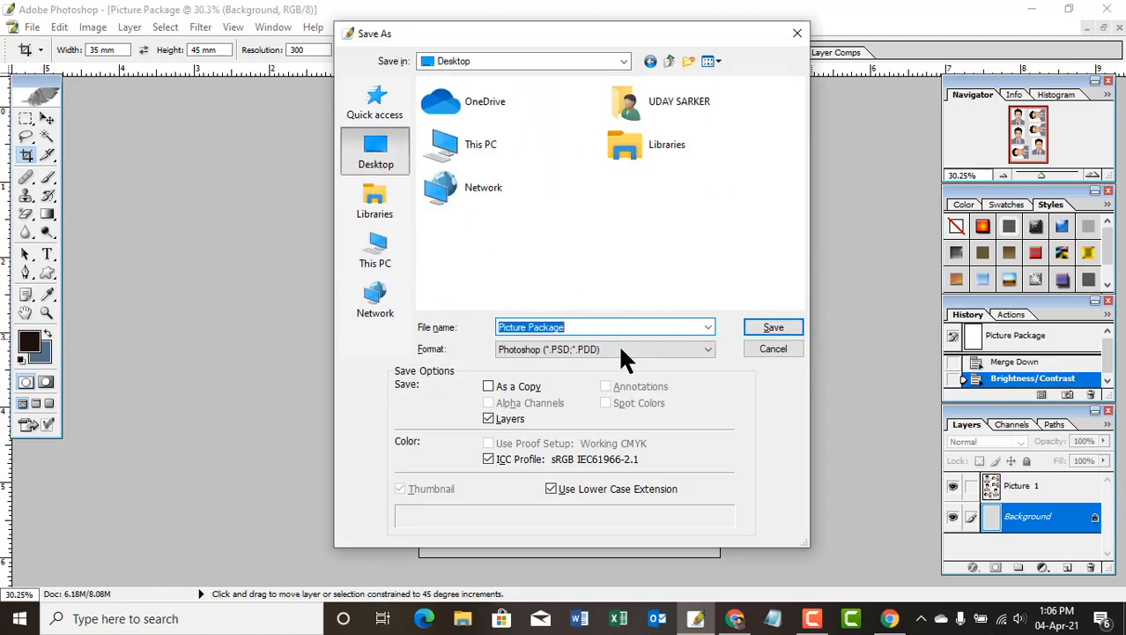
pyautogui.click(618, 347)
pyautogui.click(535, 428)
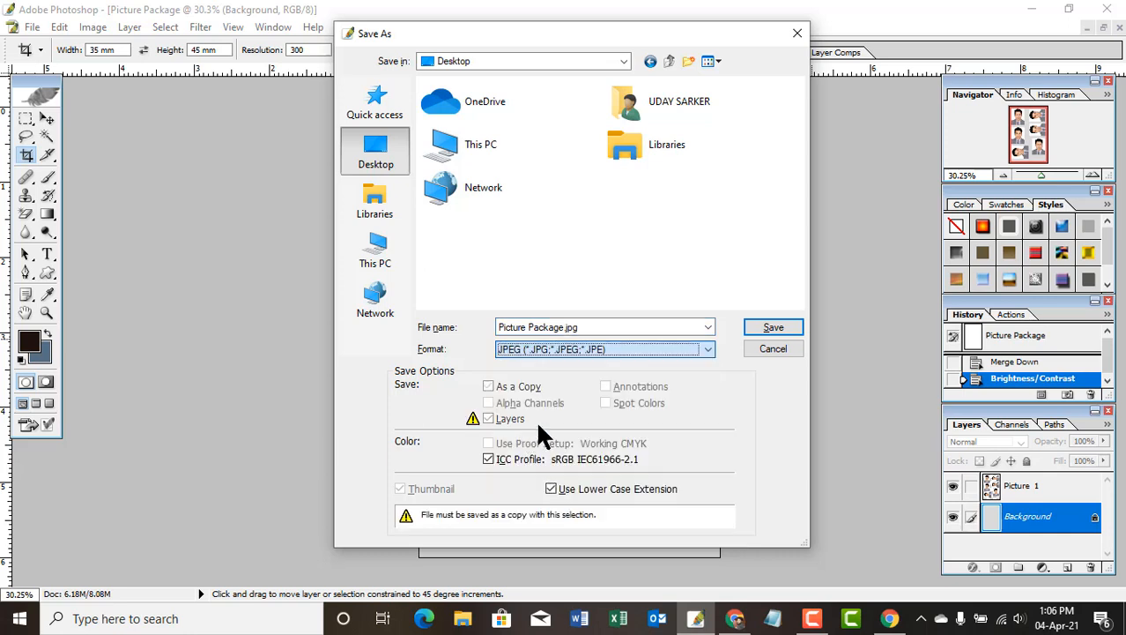
pyautogui.click(604, 327)
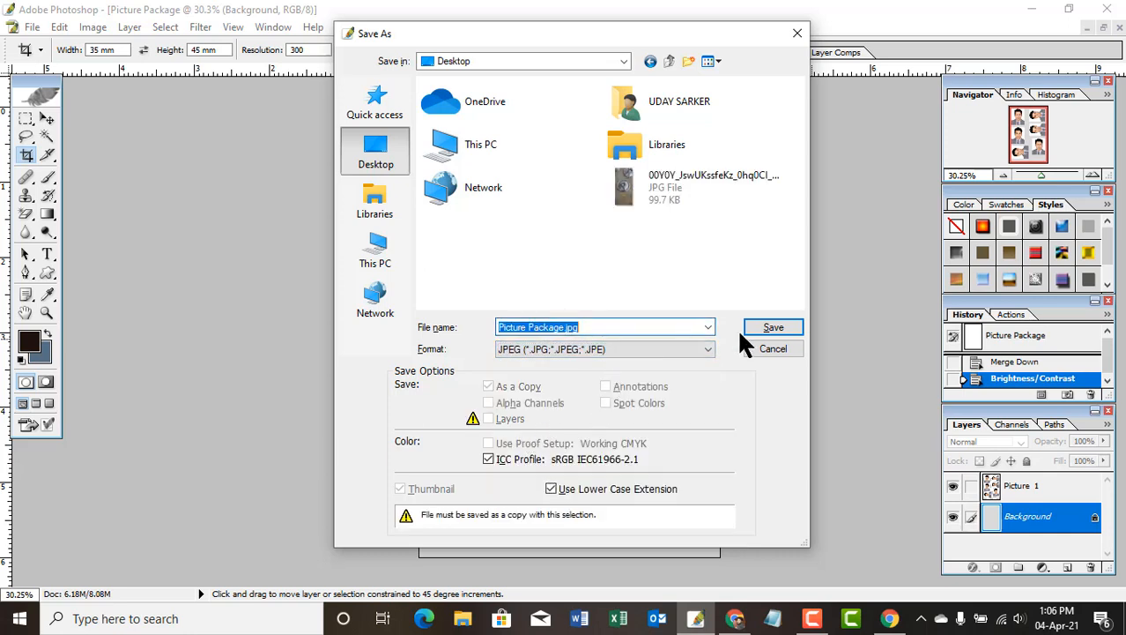
pyautogui.write('4 R 1')
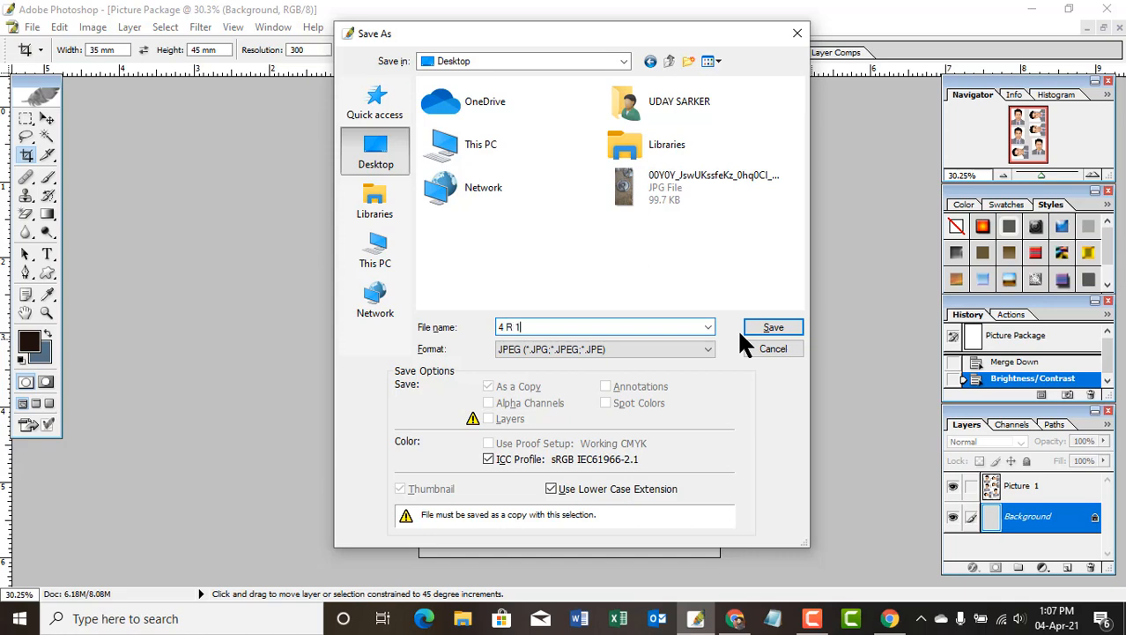
pyautogui.write(' Copy')
pyautogui.press('Return')
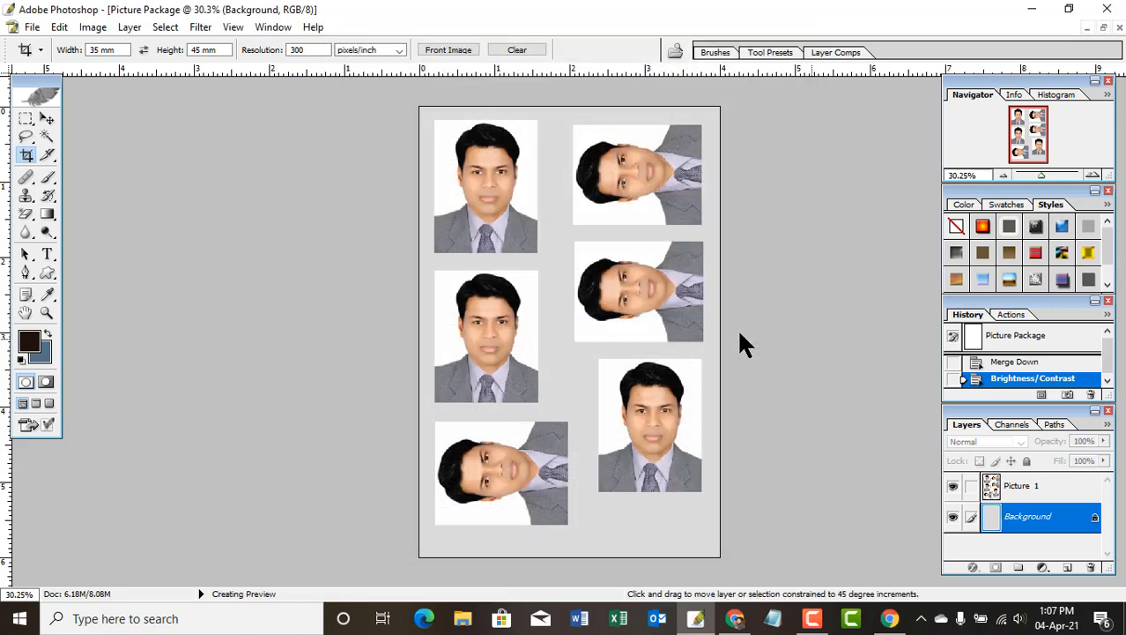
pyautogui.click(684, 197)
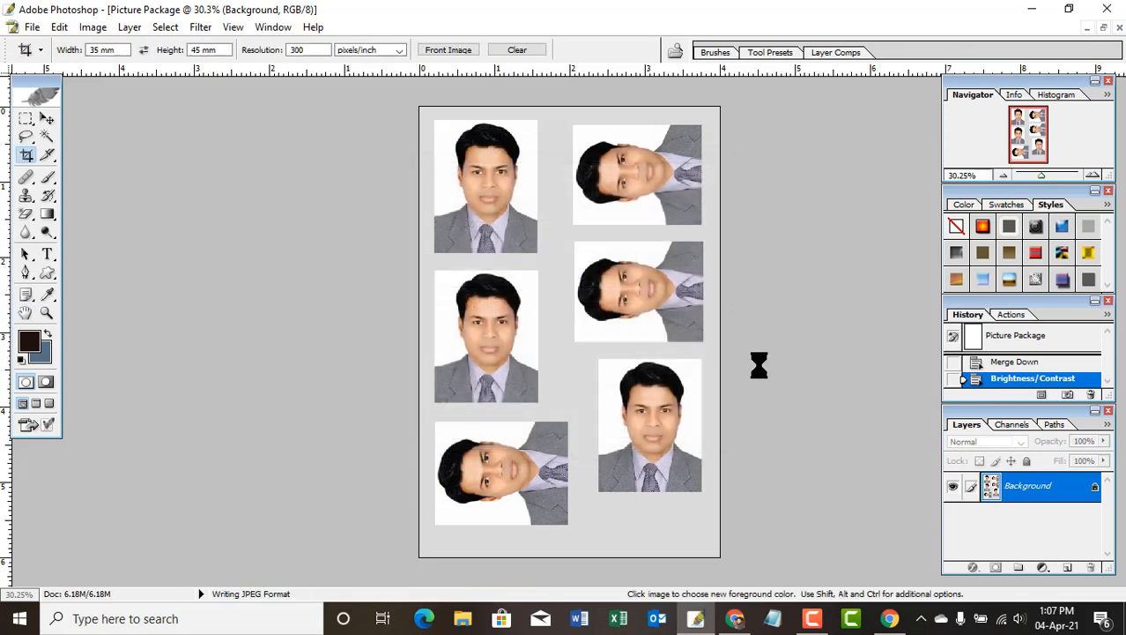
# - Close the Picture Package document without saving its changes, and close the PP SIZE 25 mm 30MM.png portrait
pyautogui.hotkey('ctrl', 'w')
pyautogui.click(571, 246)
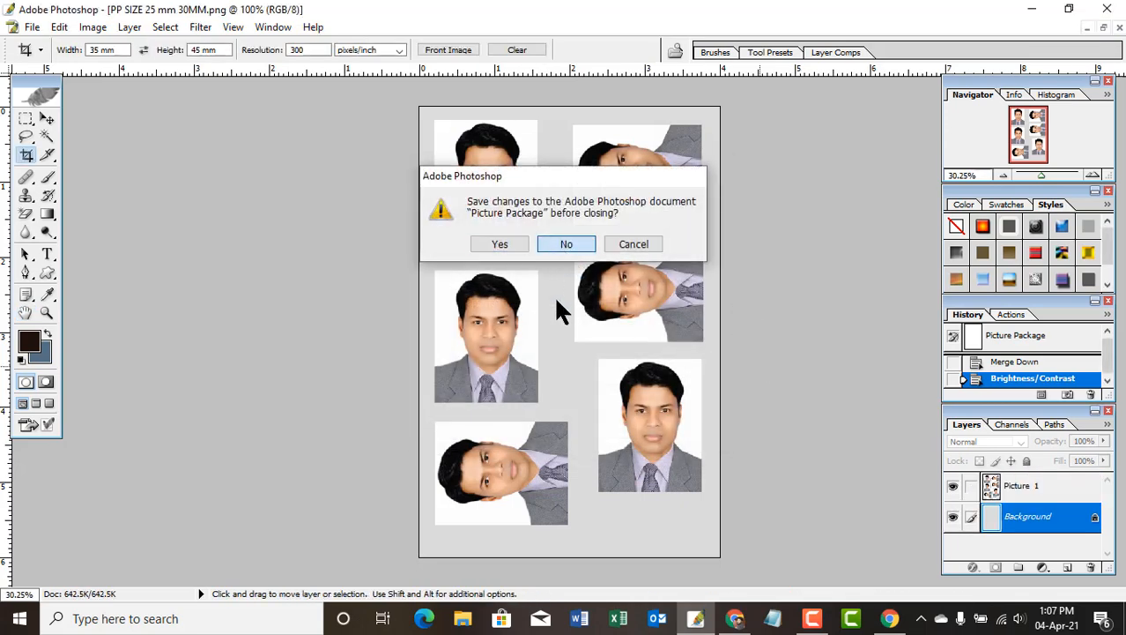
pyautogui.hotkey('ctrl', 'w')
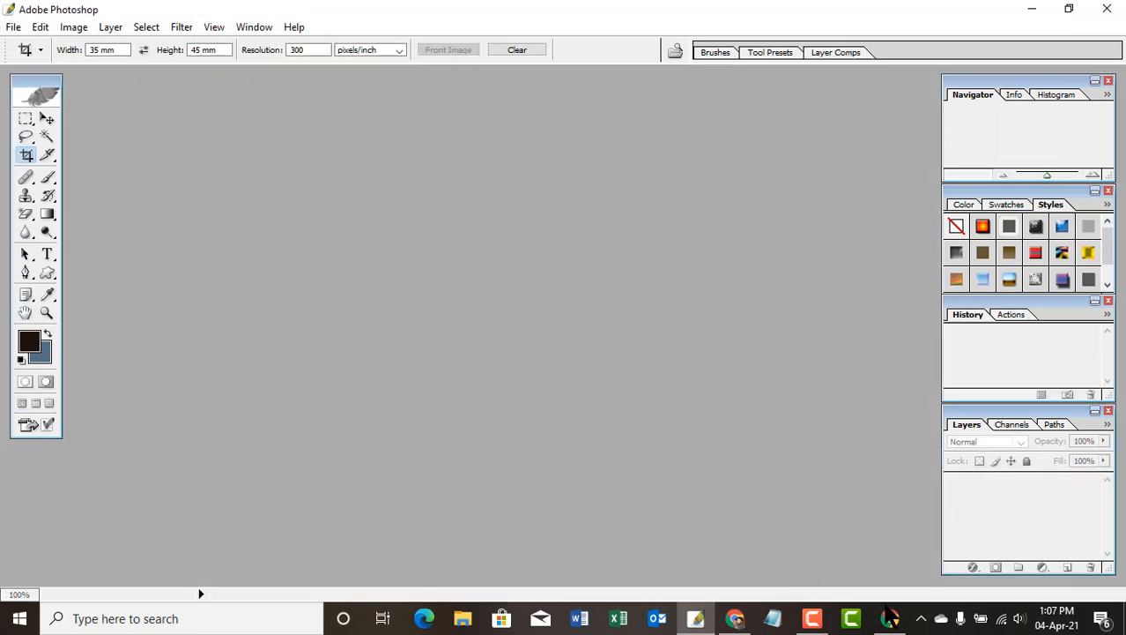
pyautogui.click(812, 617)
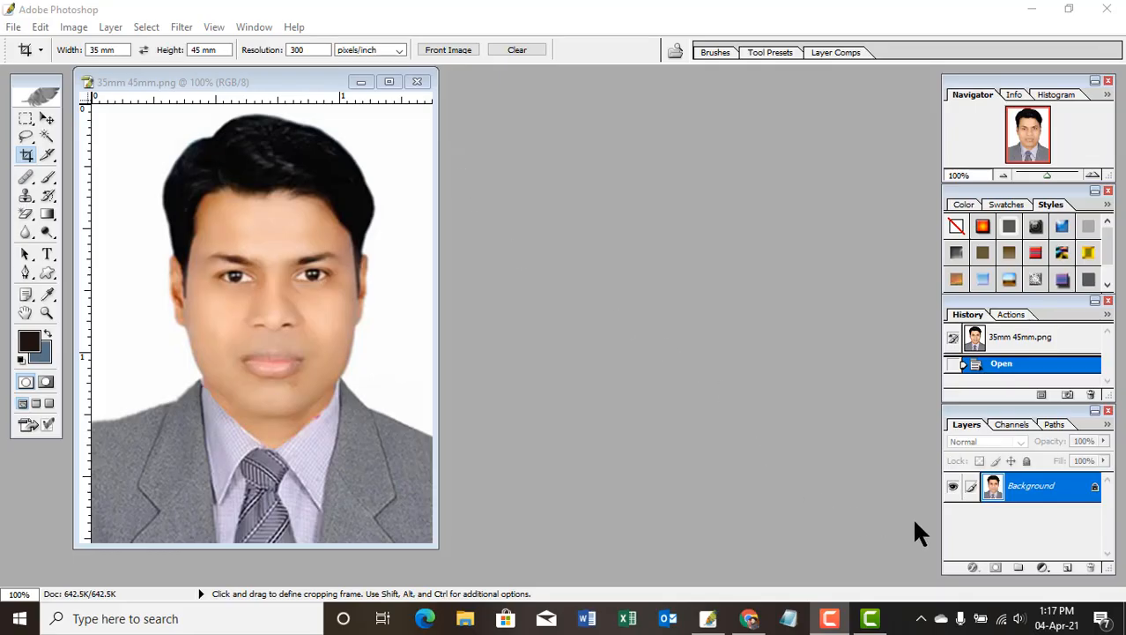
# - Open Picture Package for 35mm 45mm.png and replace the top-left and top-right zone photos with image 1 from the Image folder on drive H
pyautogui.click(388, 81)
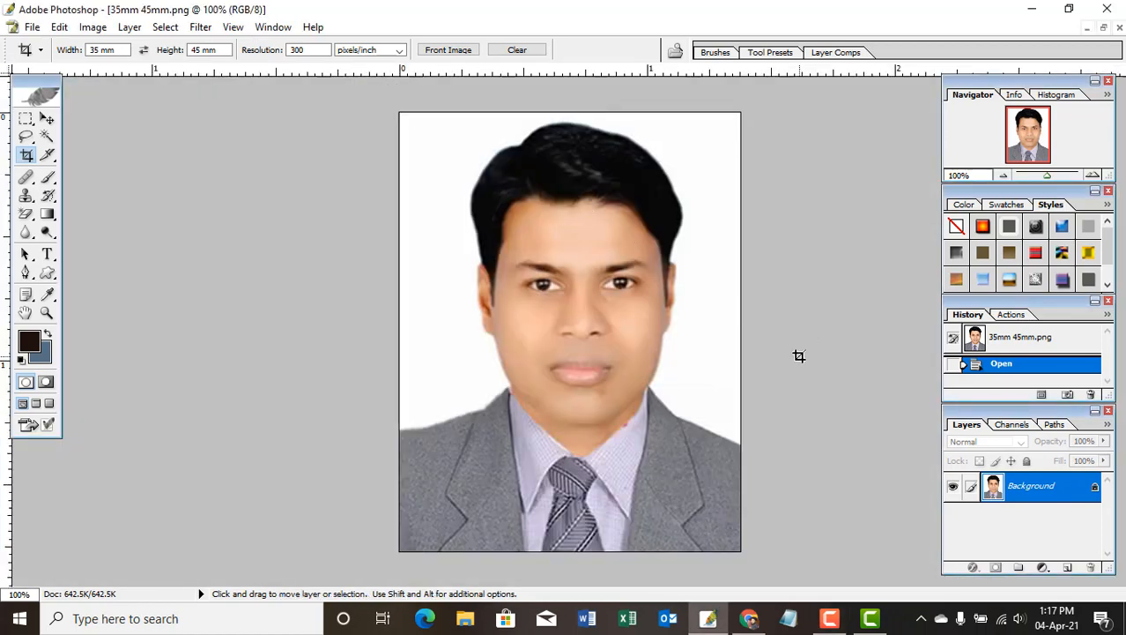
pyautogui.hotkey('ctrl', 'shift', 'p')
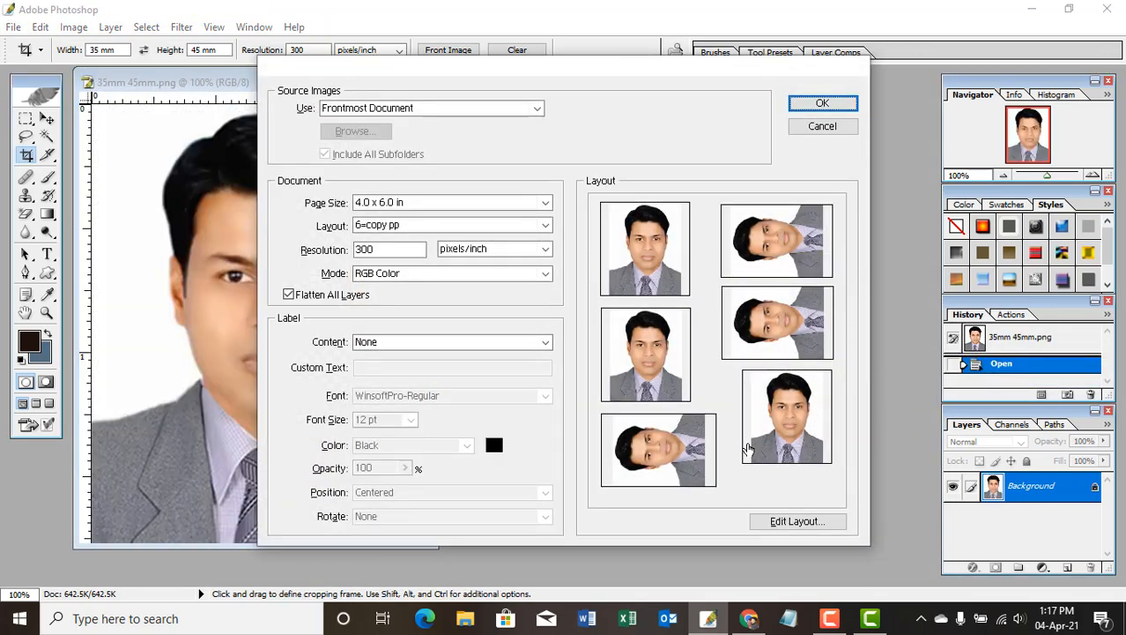
pyautogui.click(650, 256)
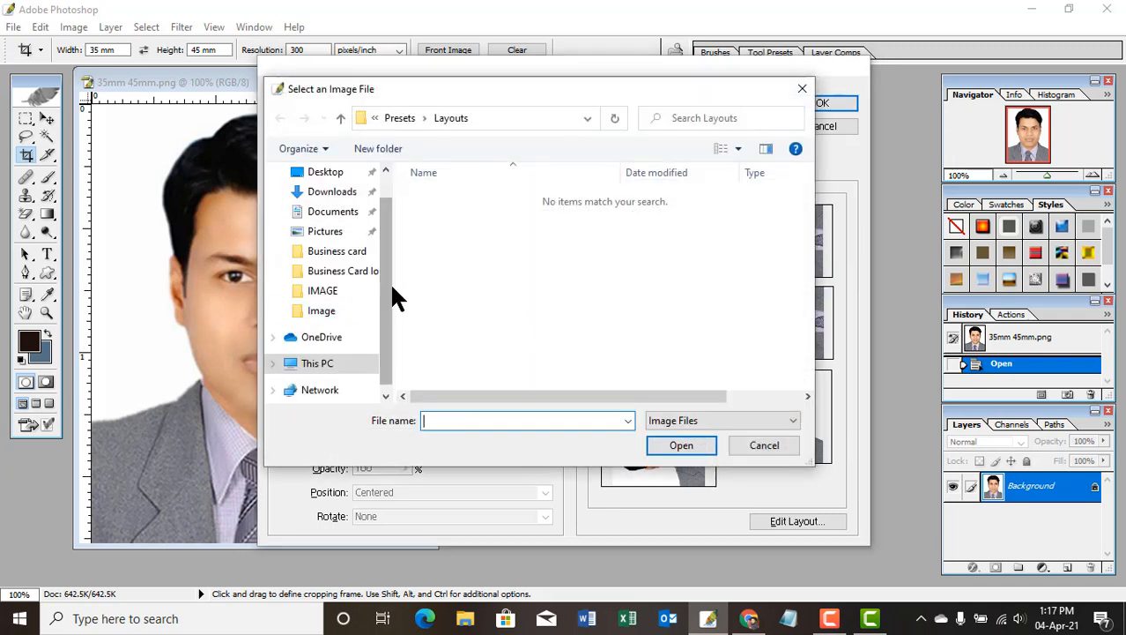
pyautogui.scroll(-1, 389, 300)
pyautogui.click(323, 293)
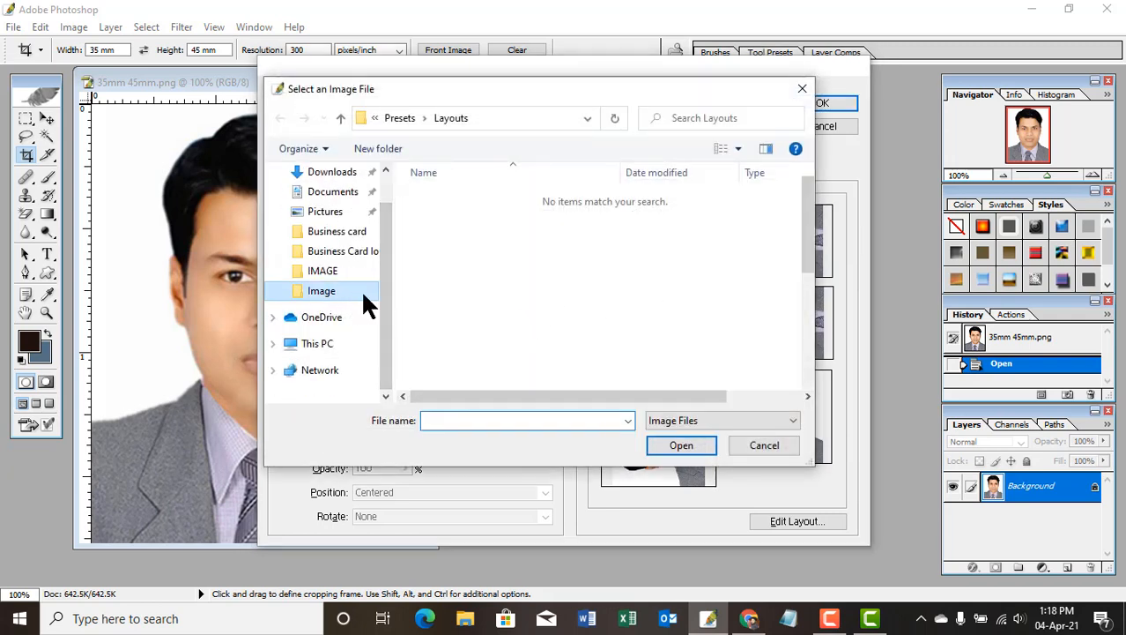
pyautogui.scroll(-1, 804, 262)
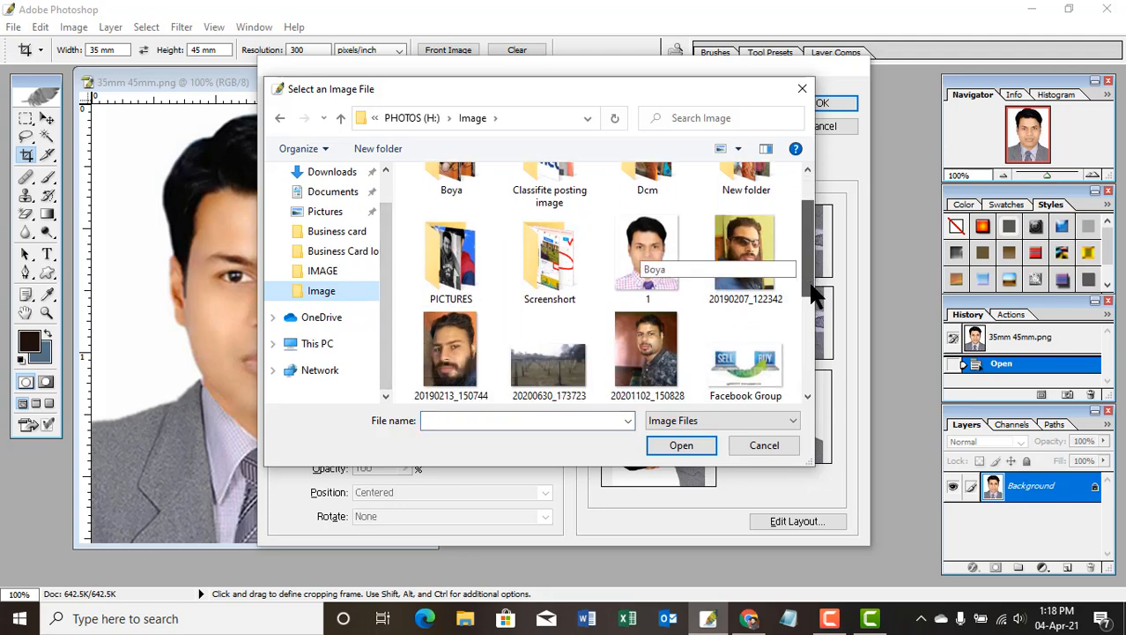
pyautogui.doubleClick(647, 254)
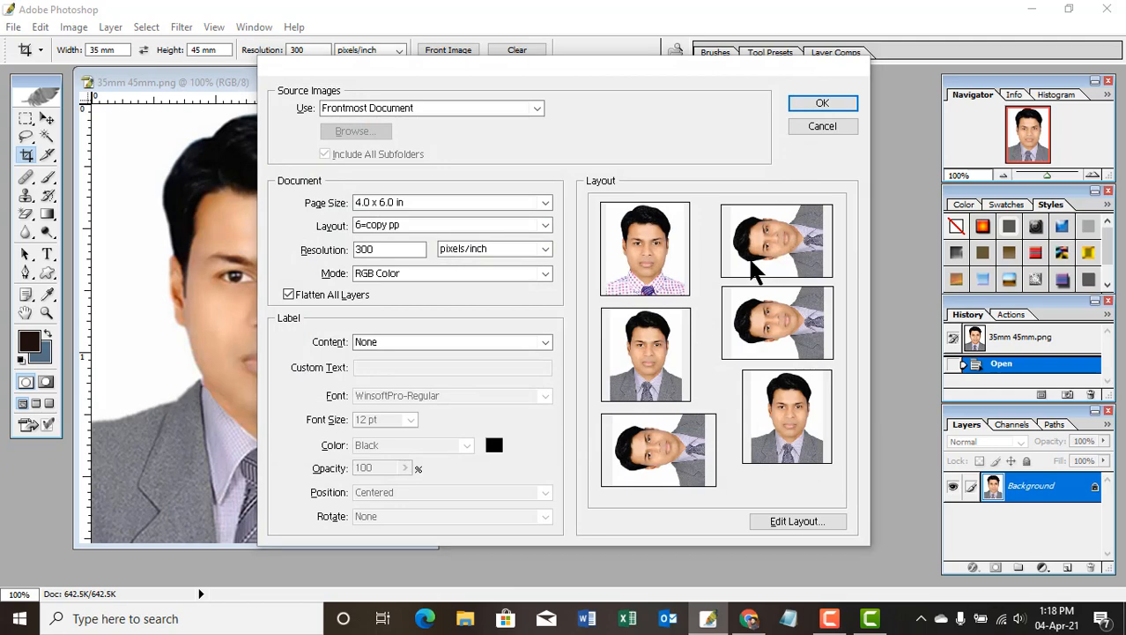
pyautogui.click(776, 264)
pyautogui.doubleClick(645, 334)
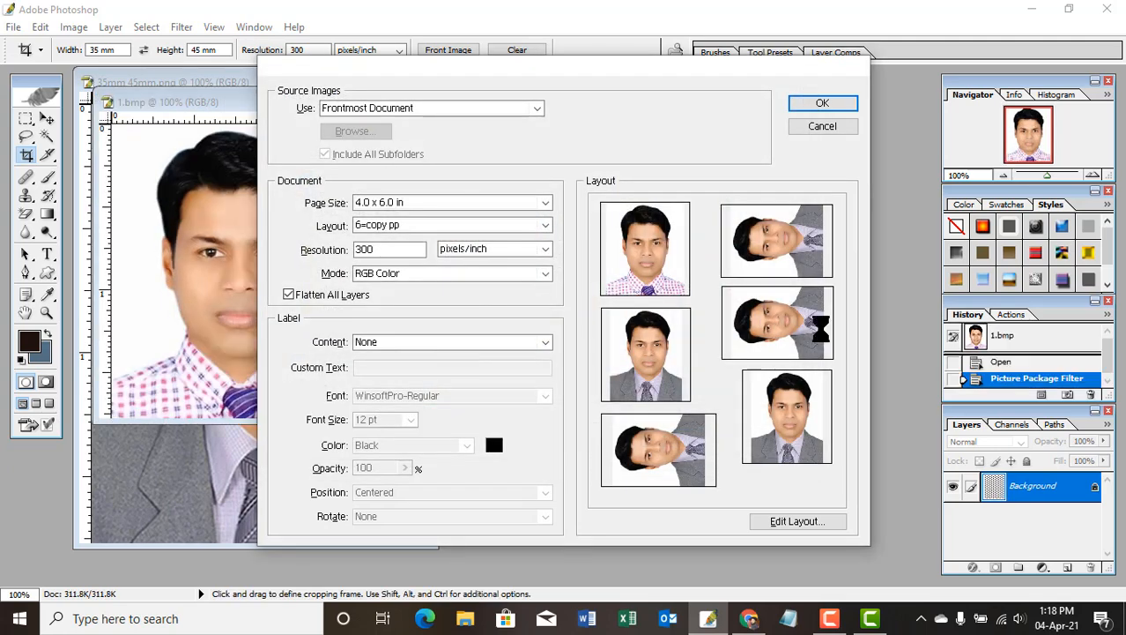
# - Replace the second right-hand zone's photo with the purple-tie portrait from drive H's Image folder, and generate the picture package
pyautogui.click(780, 326)
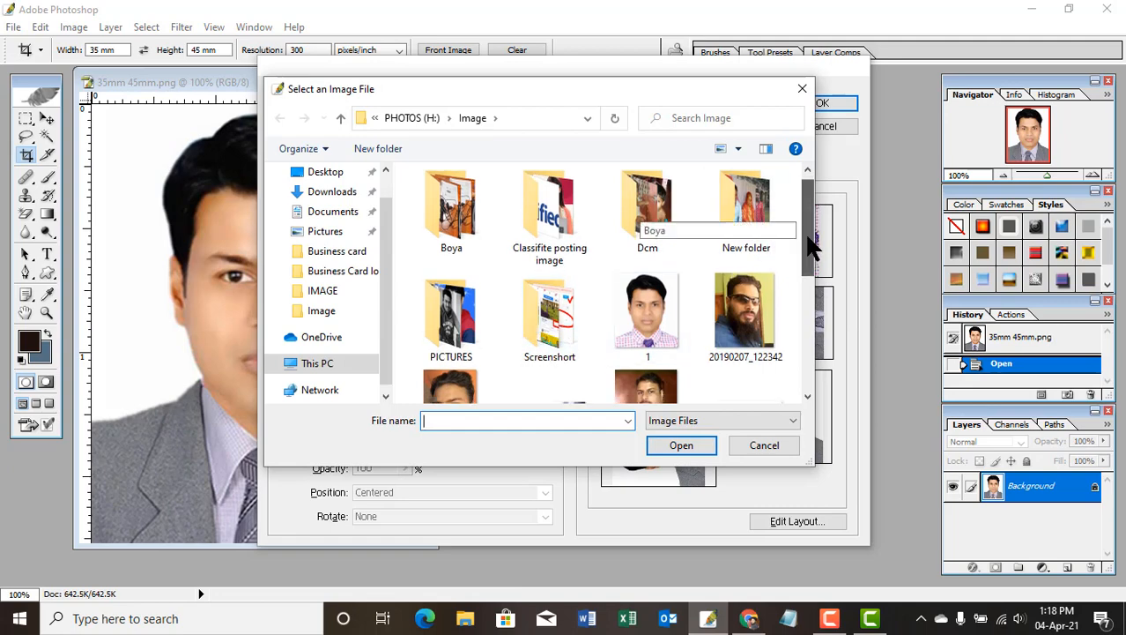
pyautogui.scroll(-2, 795, 242)
pyautogui.scroll(-1, 794, 347)
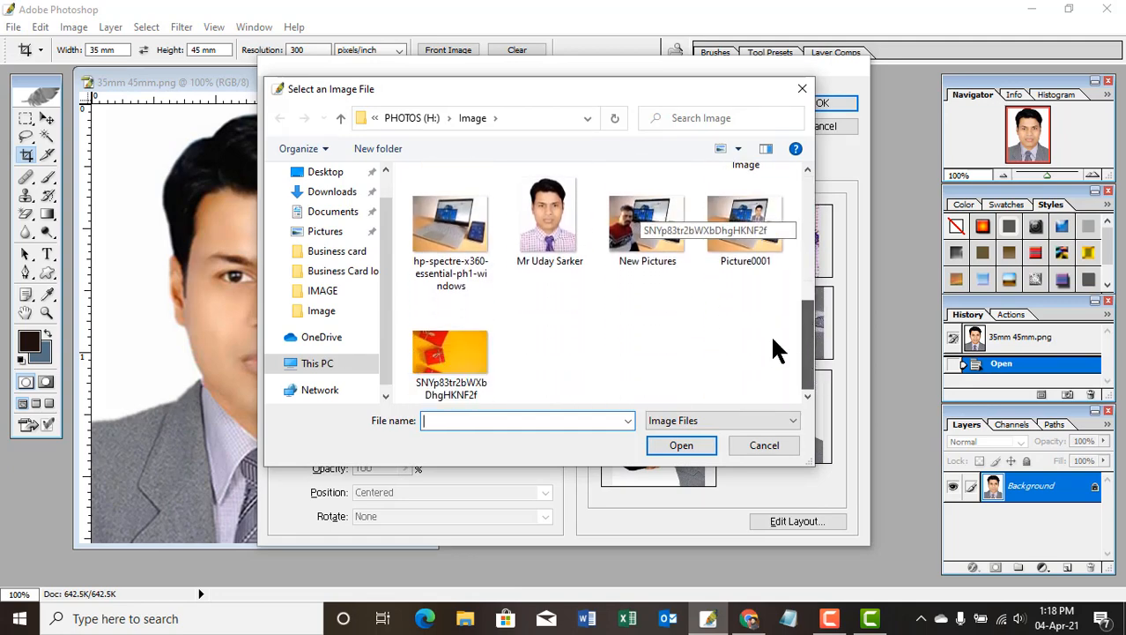
pyautogui.doubleClick(553, 256)
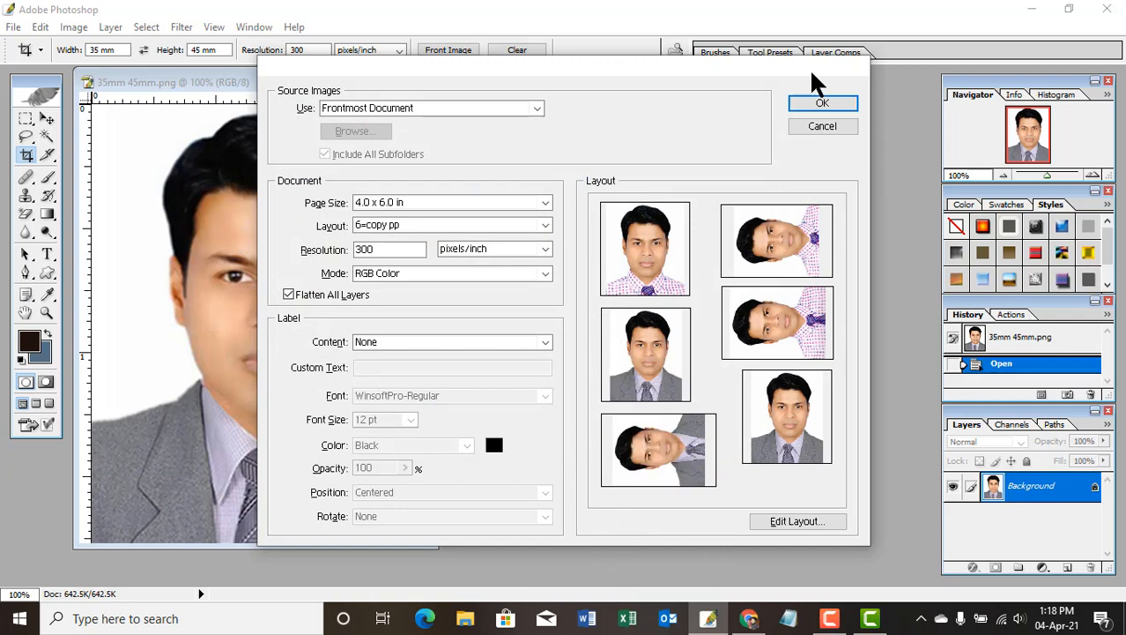
pyautogui.click(822, 107)
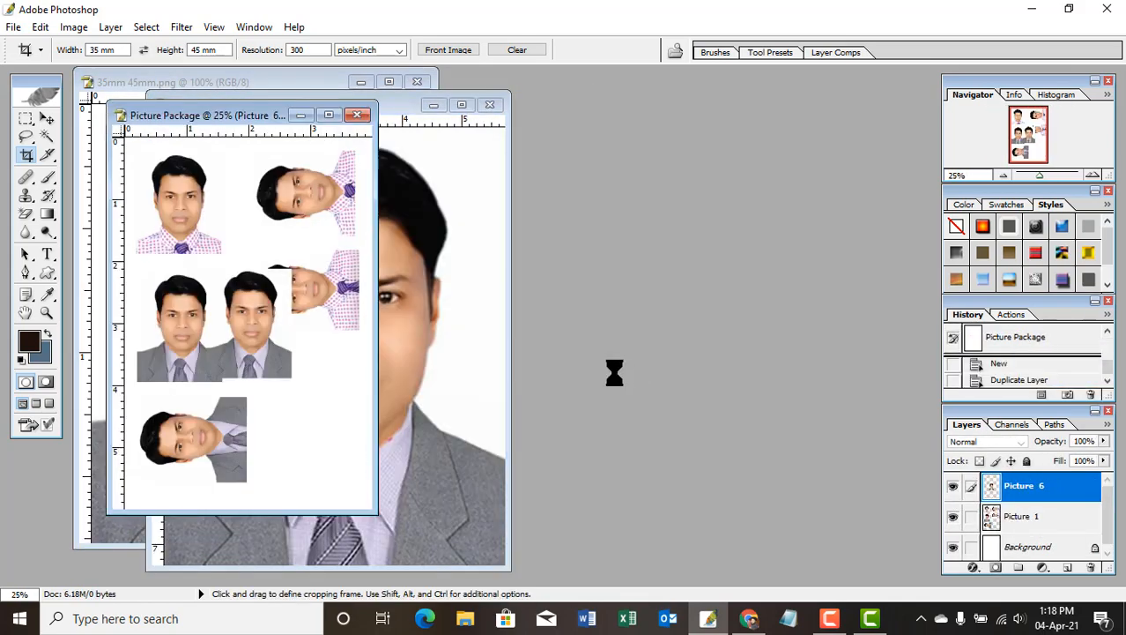
# - Darken the new package's Background layer with a Brightness/Contrast adjustment of brightness -37, comparing it with and without the preview
pyautogui.click(1016, 514)
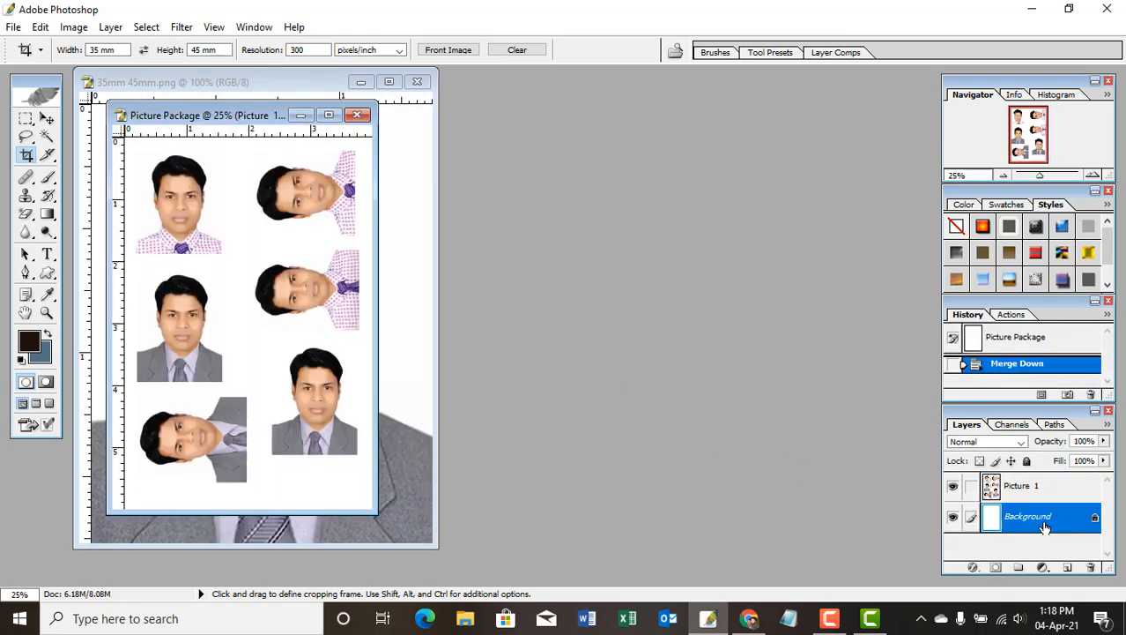
pyautogui.click(71, 28)
pyautogui.moveTo(189, 73)
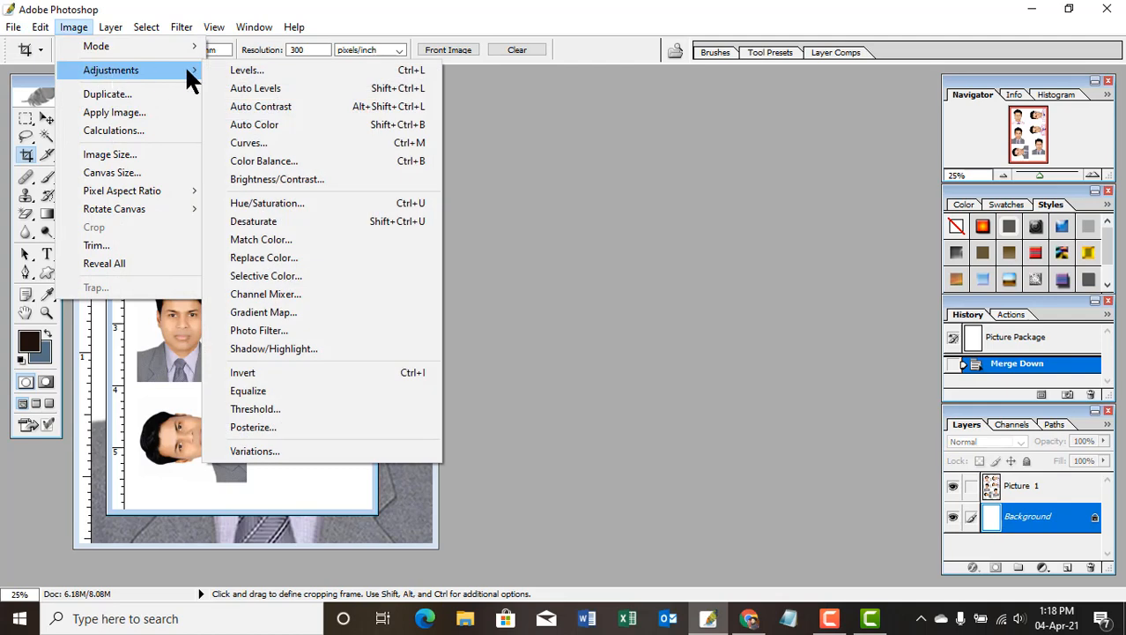
pyautogui.click(309, 181)
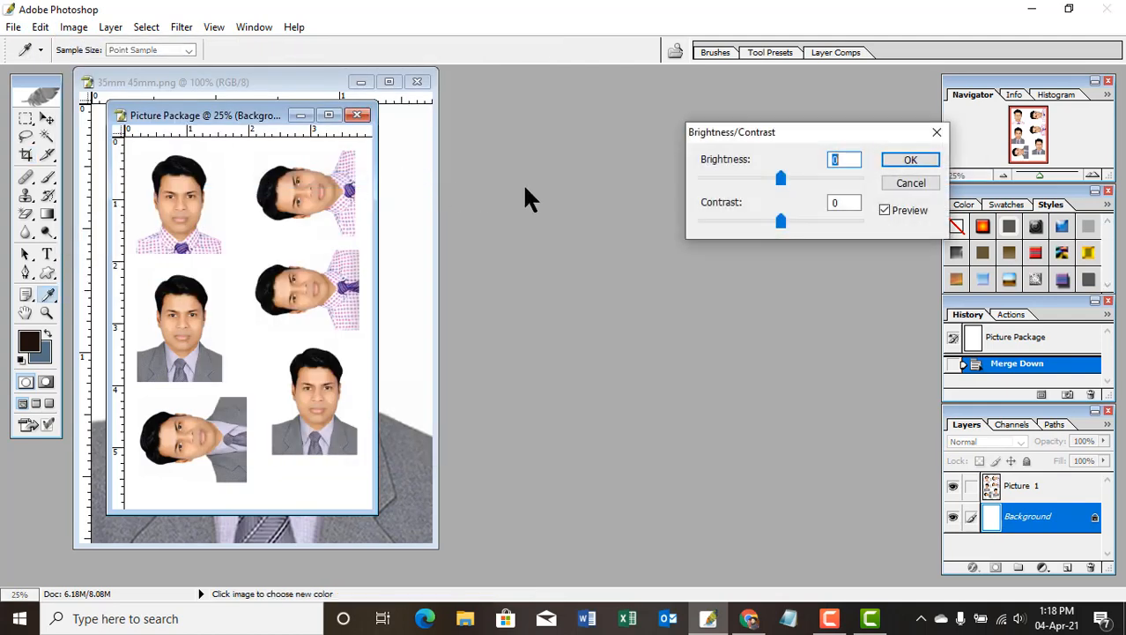
pyautogui.moveTo(781, 175); pyautogui.dragTo(751, 179)
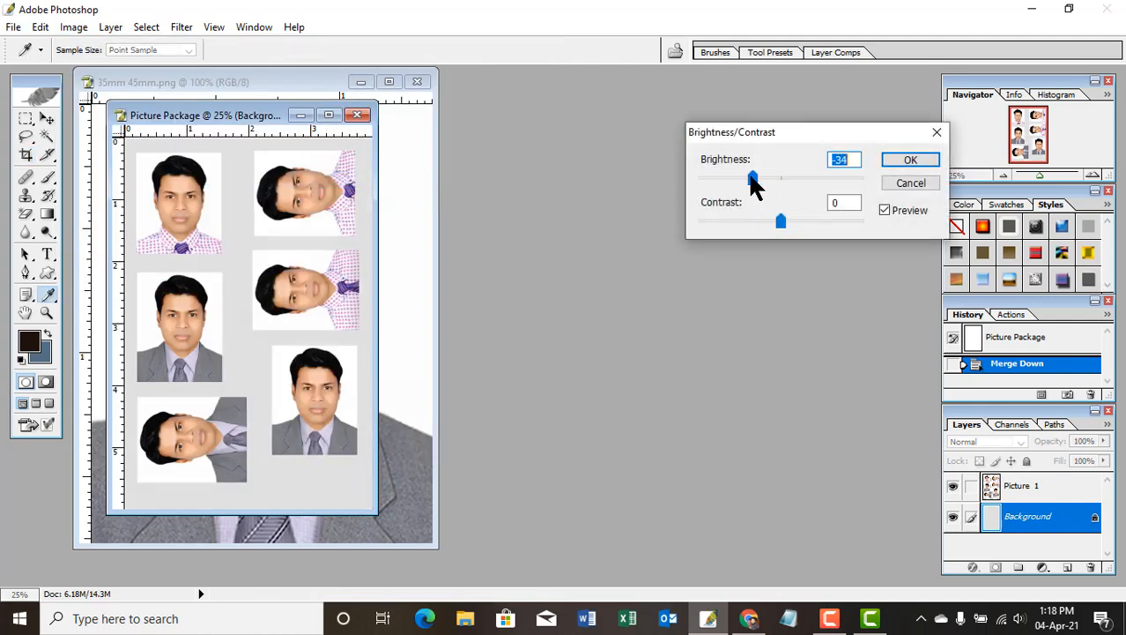
pyautogui.click(885, 210)
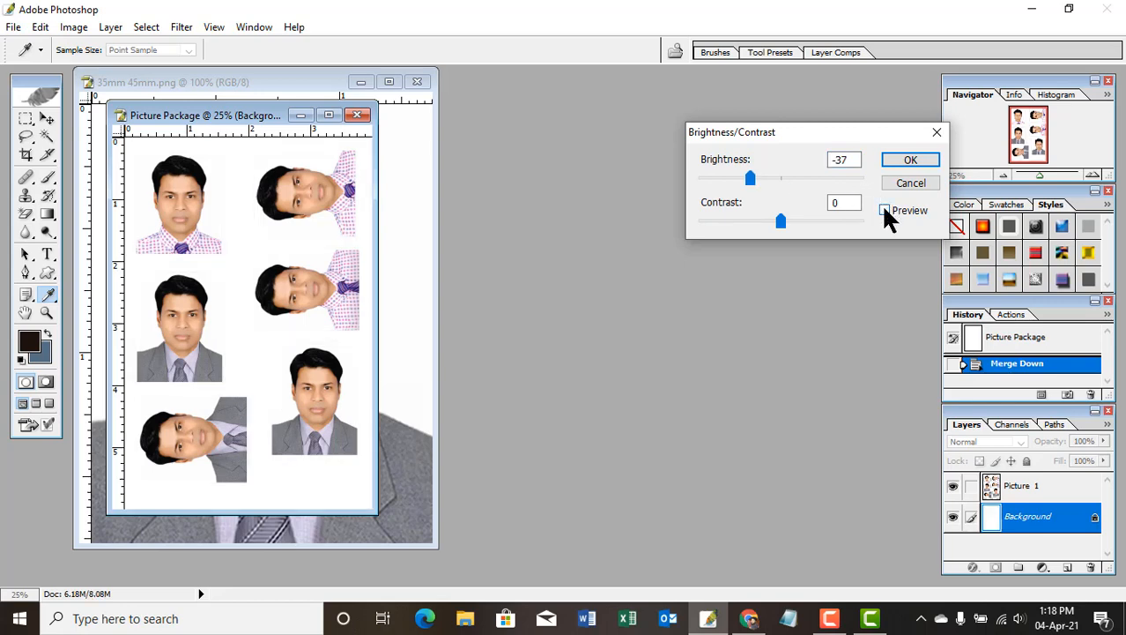
pyautogui.click(885, 210)
pyautogui.click(884, 210)
pyautogui.click(884, 210)
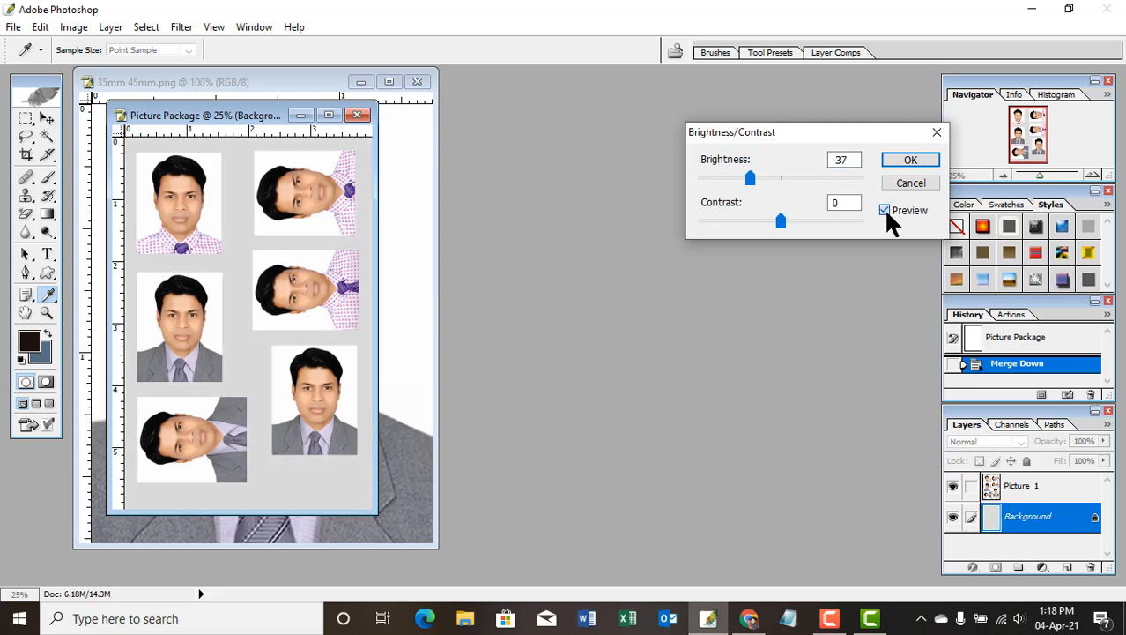
pyautogui.click(885, 210)
pyautogui.click(885, 211)
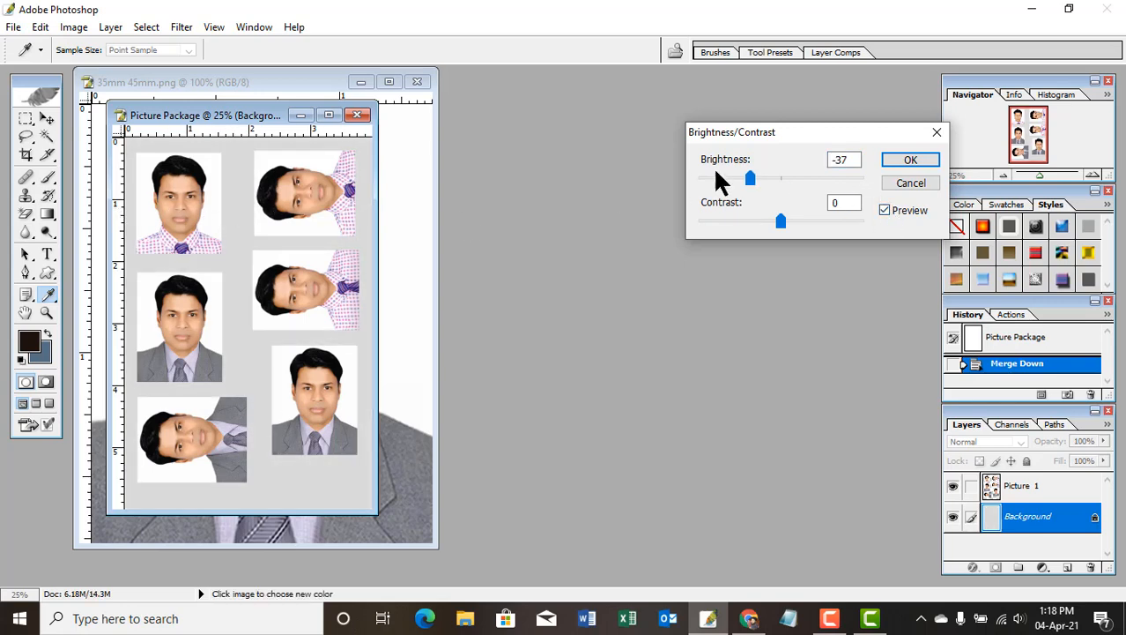
pyautogui.click(908, 160)
pyautogui.press('c')
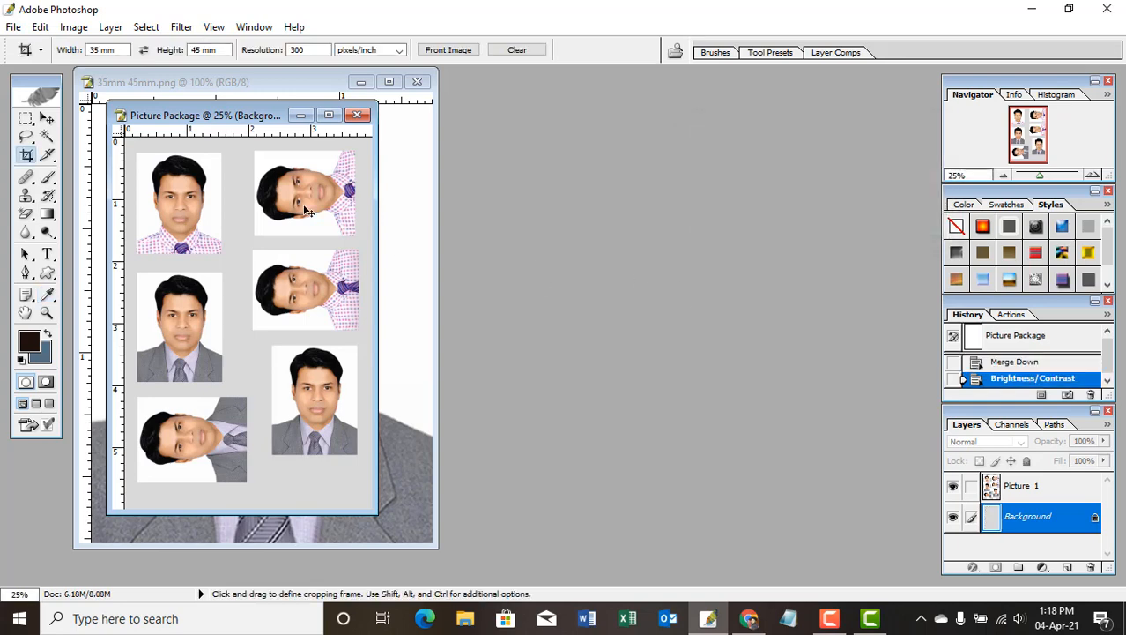
# - Maximize the picture package window and save the sheet to the Desktop as a JPEG named BB
pyautogui.click(330, 116)
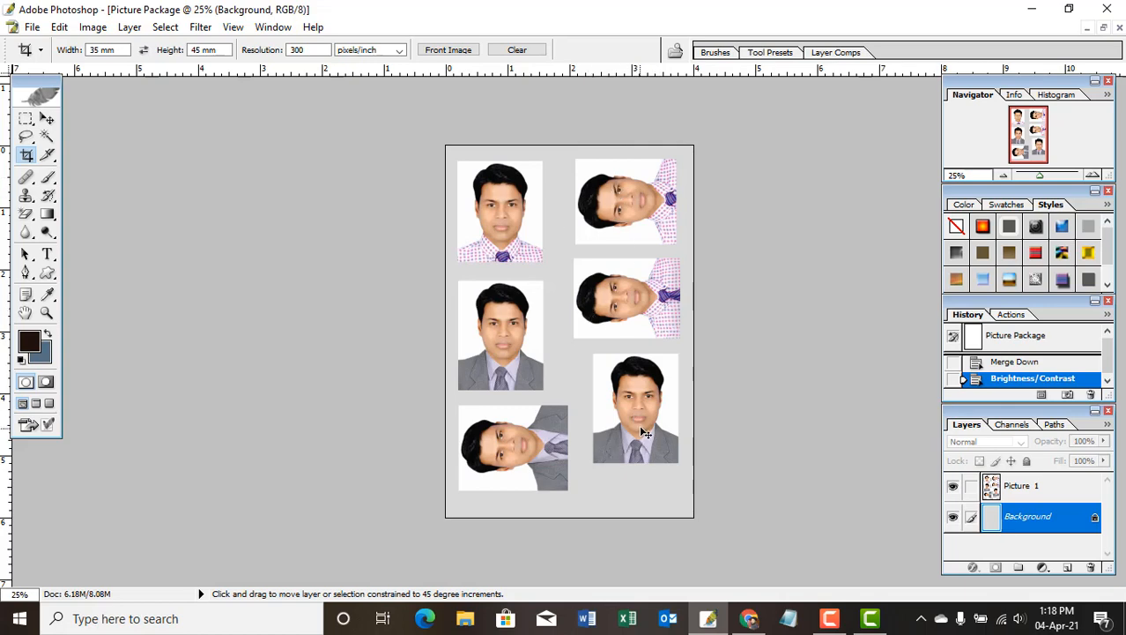
pyautogui.hotkey('ctrl', 's')
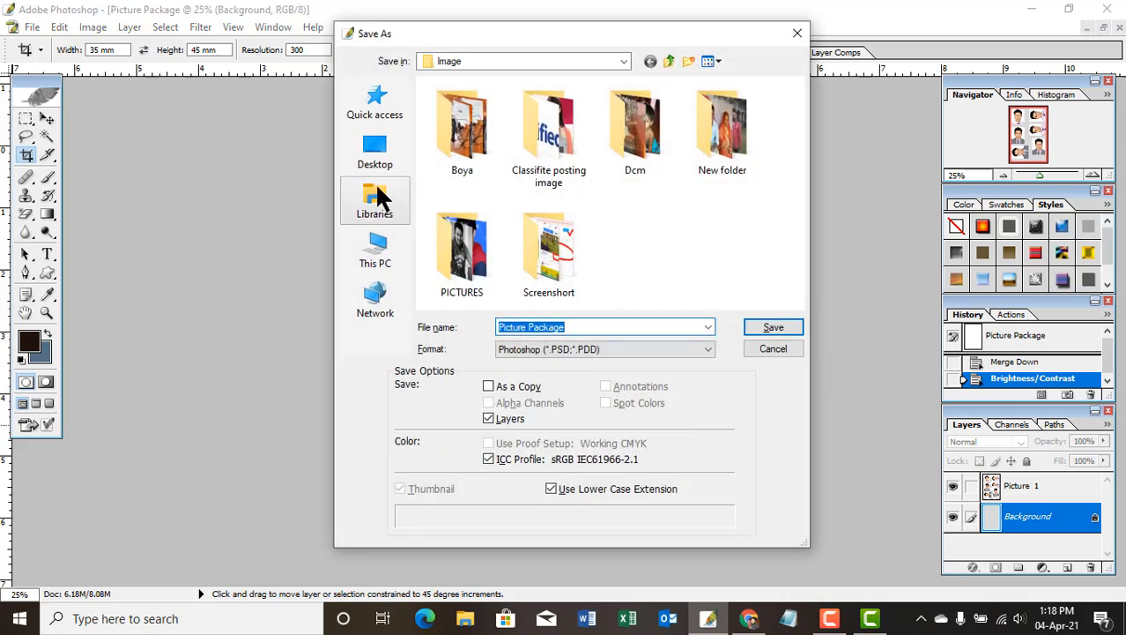
pyautogui.click(375, 158)
pyautogui.click(581, 326)
pyautogui.click(621, 349)
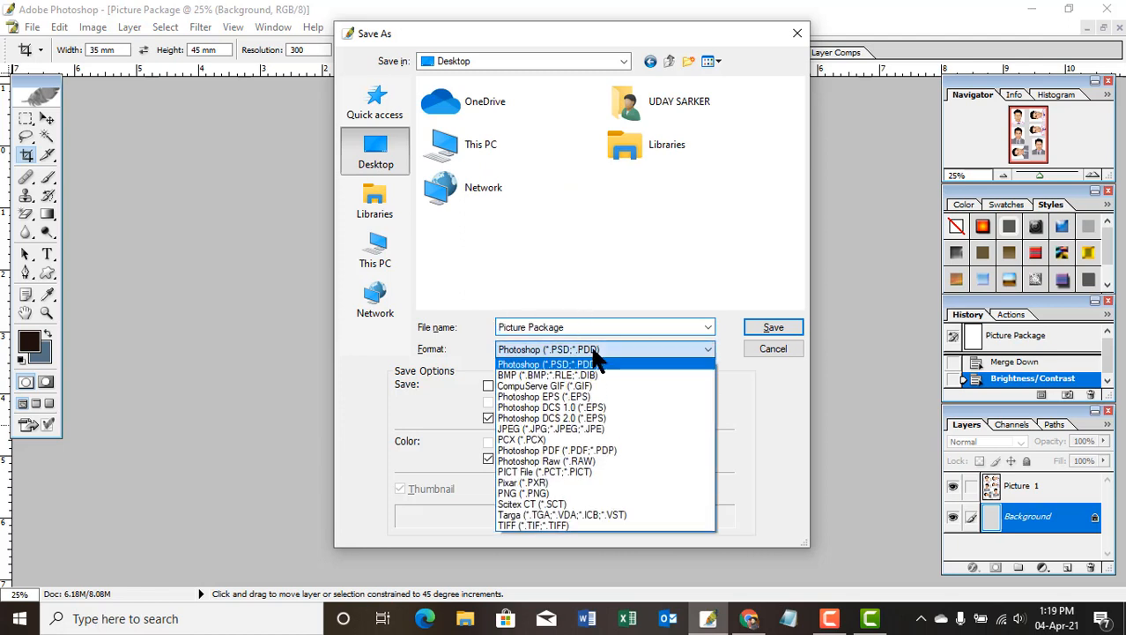
pyautogui.click(523, 429)
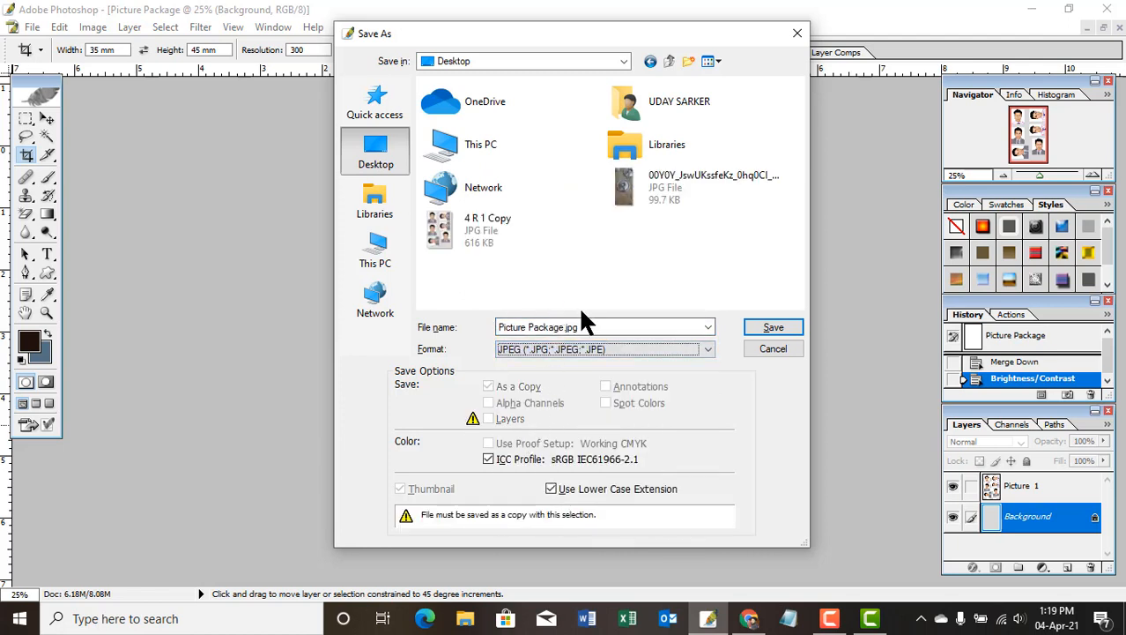
pyautogui.click(619, 327)
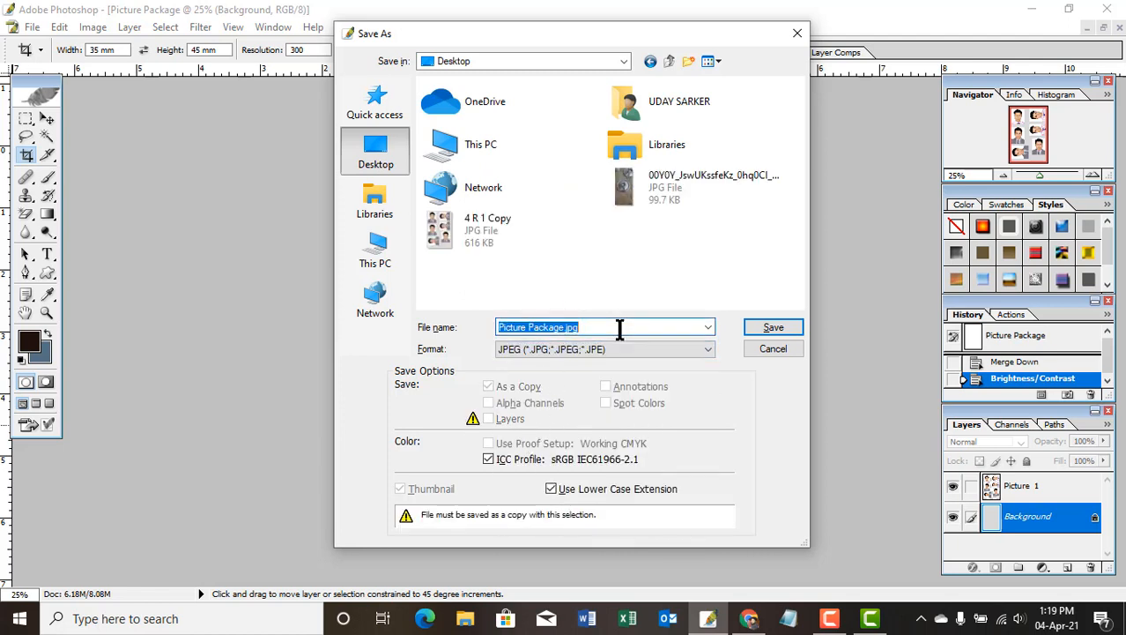
pyautogui.write('BB')
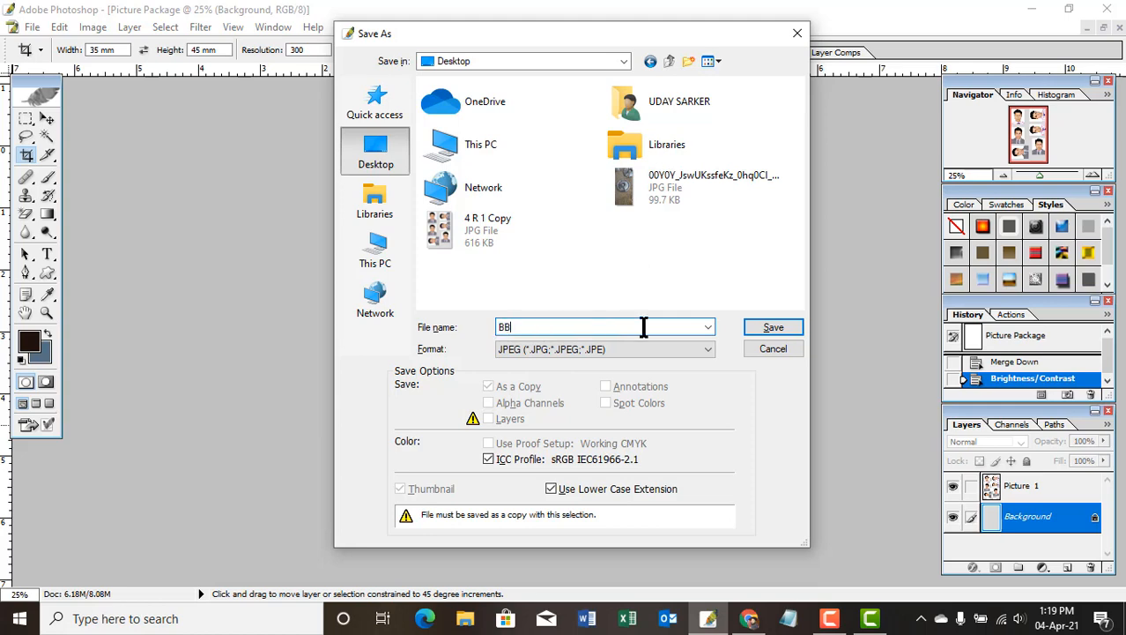
pyautogui.click(779, 330)
pyautogui.click(672, 196)
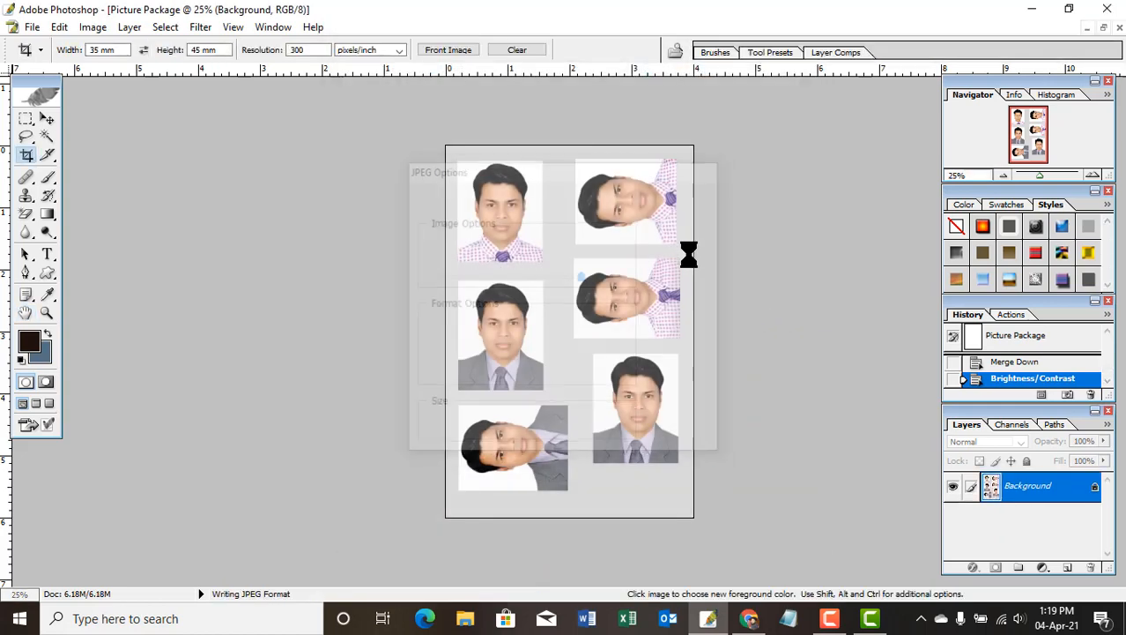
# - Close the Picture Package document
pyautogui.hotkey('ctrl', 'w')
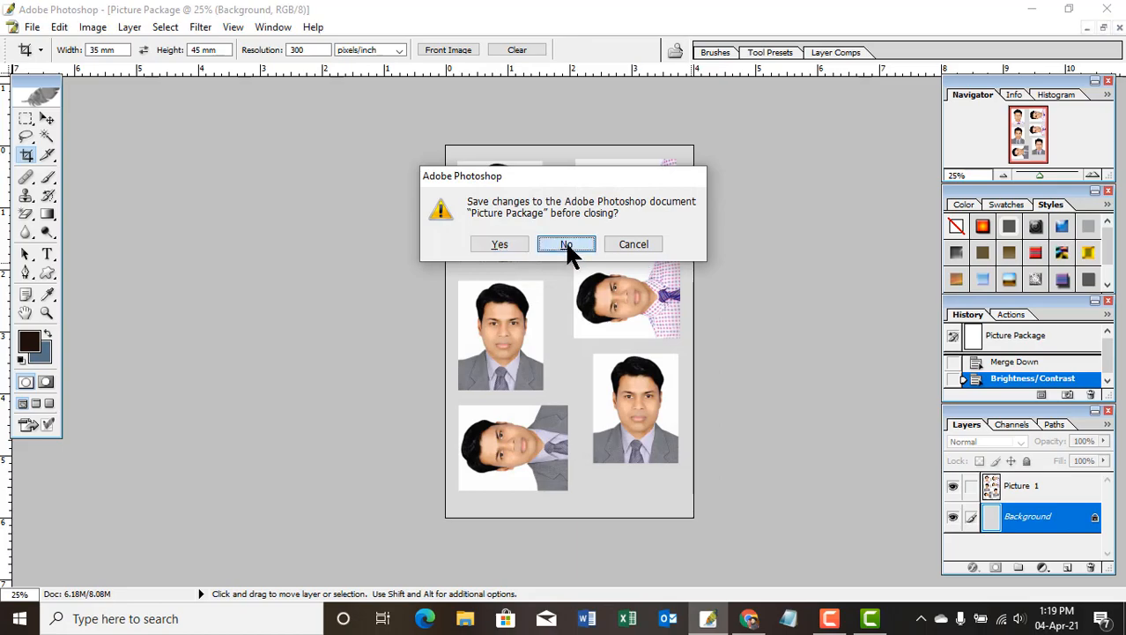